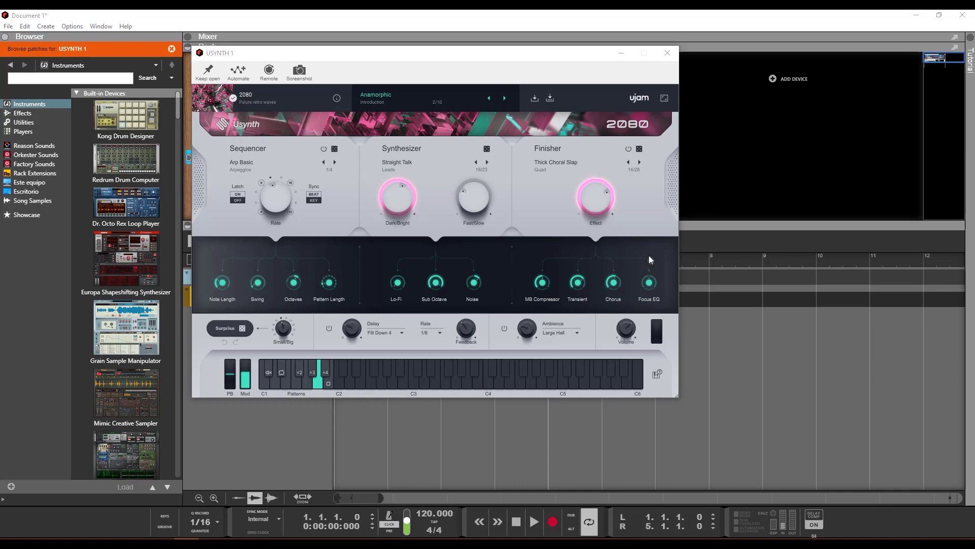
# - Exit patch browsing for USYNTH 1 and collapse the browser to free up workspace
pyautogui.click(171, 48)
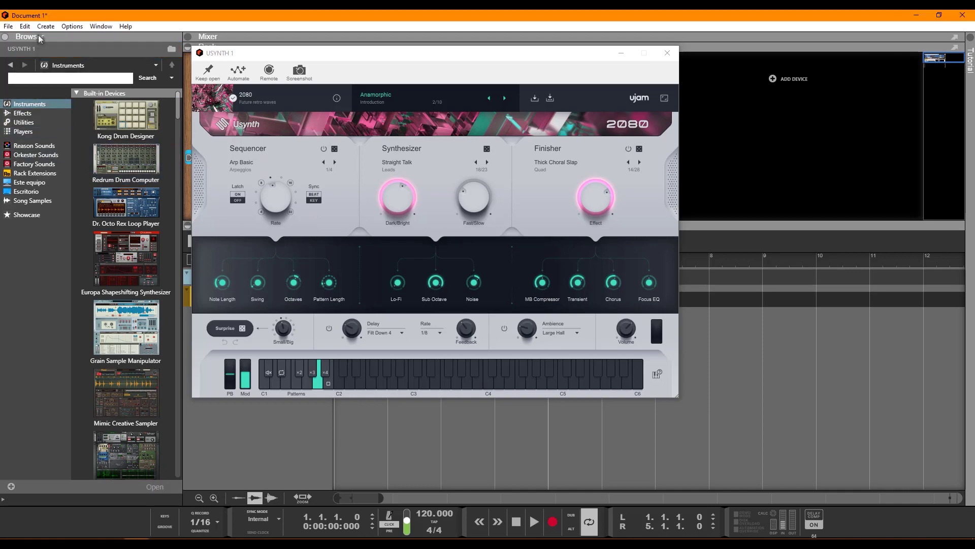
pyautogui.click(8, 39)
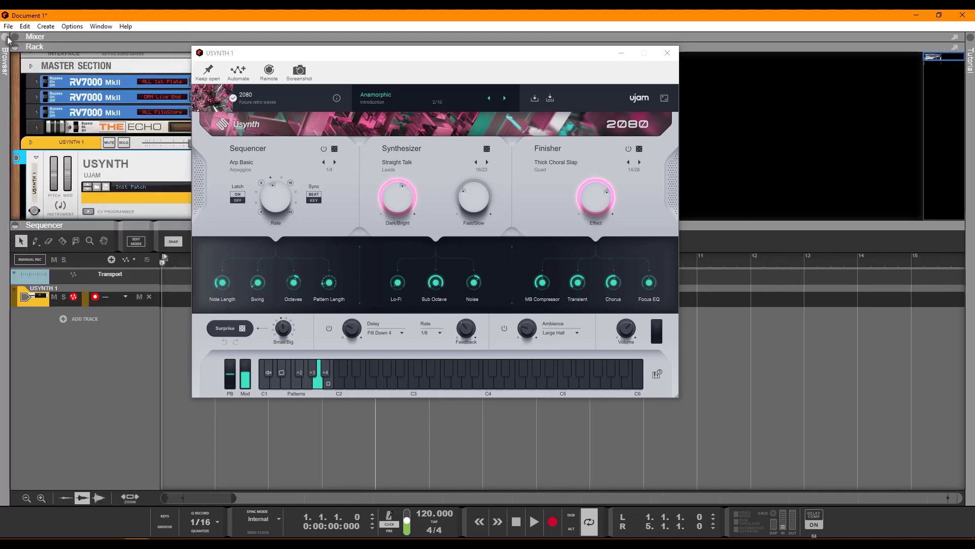
# - Enlarge the USYNTH 1 plugin window and reposition it so the whole interface fits above the transport
pyautogui.moveTo(345, 60); pyautogui.dragTo(321, 53)
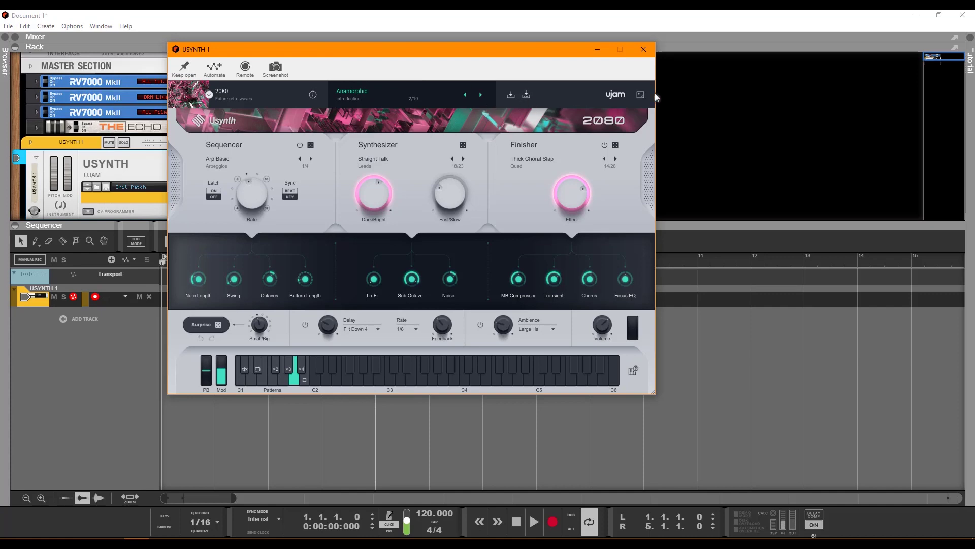
pyautogui.click(642, 97)
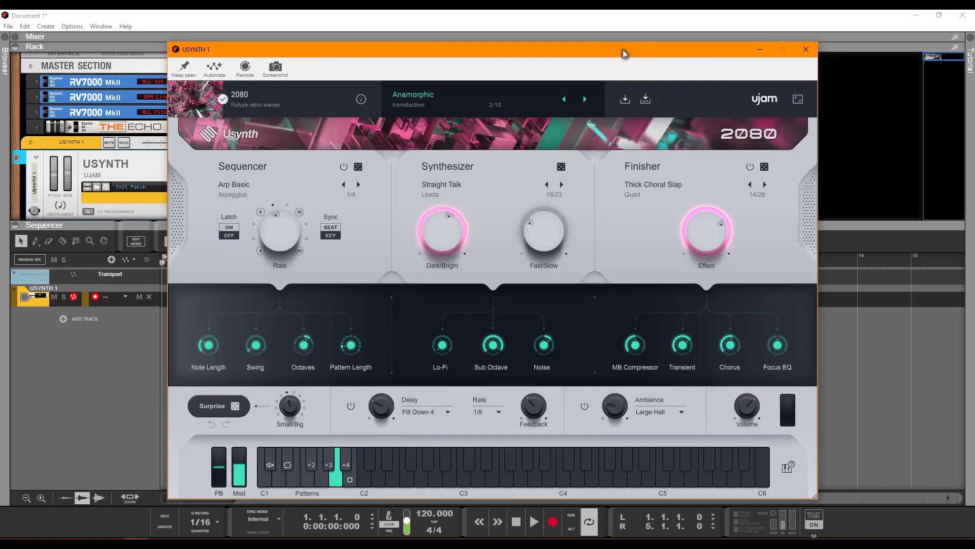
pyautogui.moveTo(628, 52); pyautogui.dragTo(600, 33)
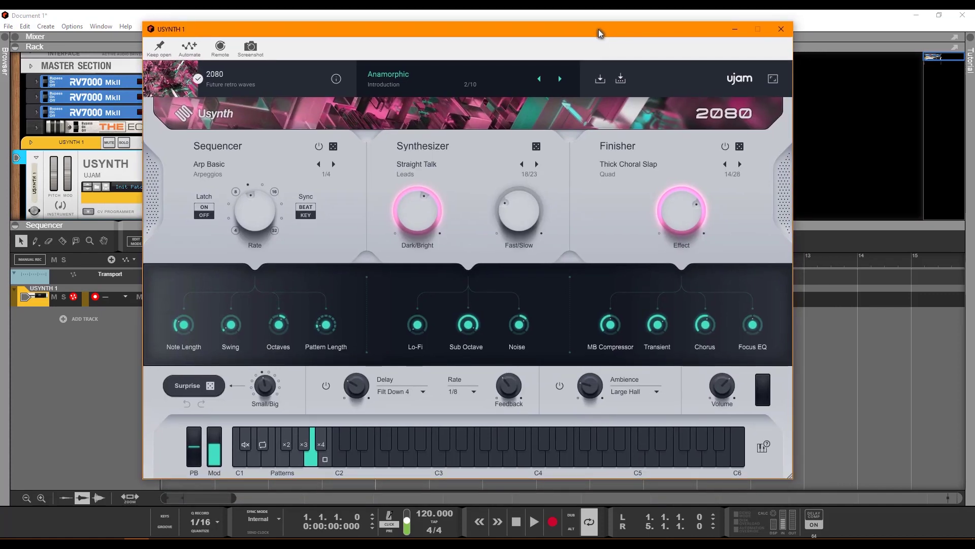
pyautogui.click(648, 491)
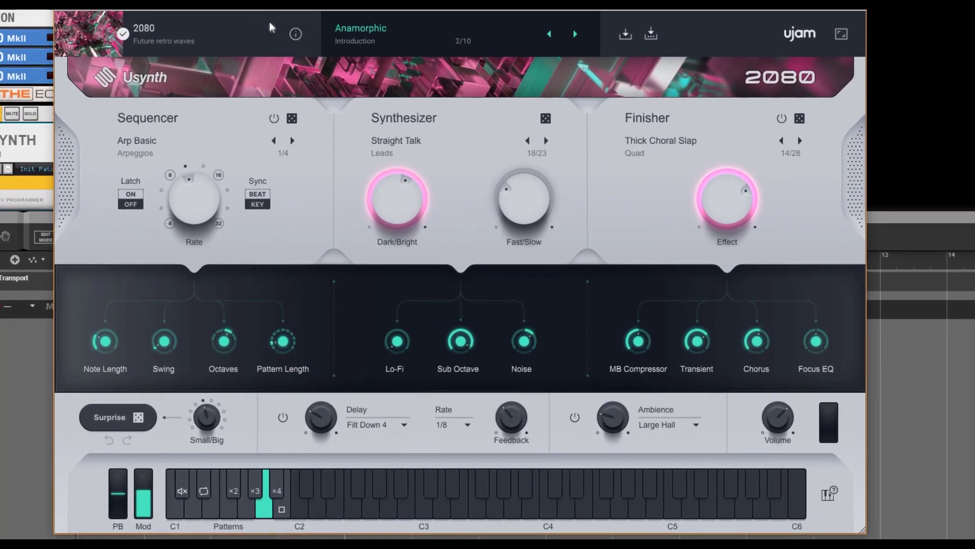
# - Open the Usynth title and preset browser and compare the 2080, Euphoria and Caramel titles with their preset lists
pyautogui.click(183, 31)
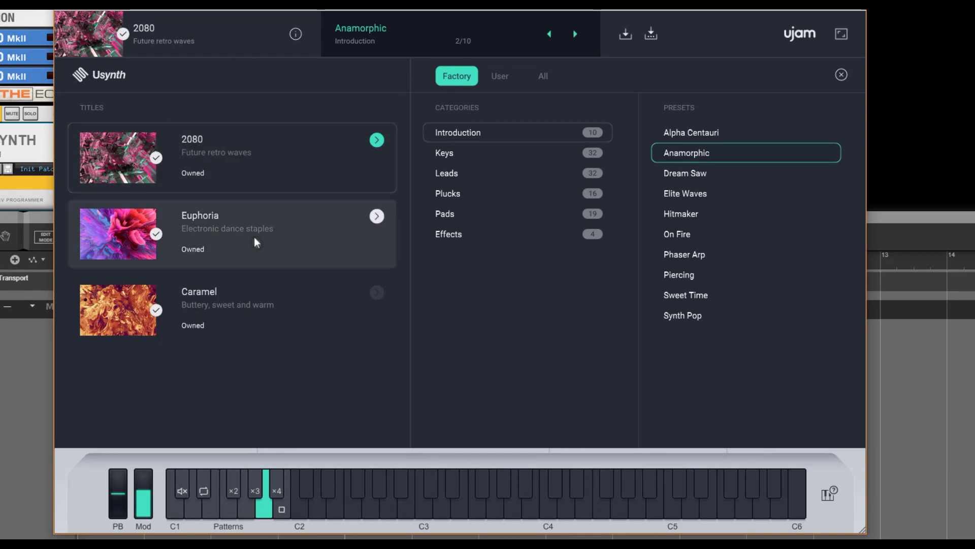
pyautogui.click(241, 153)
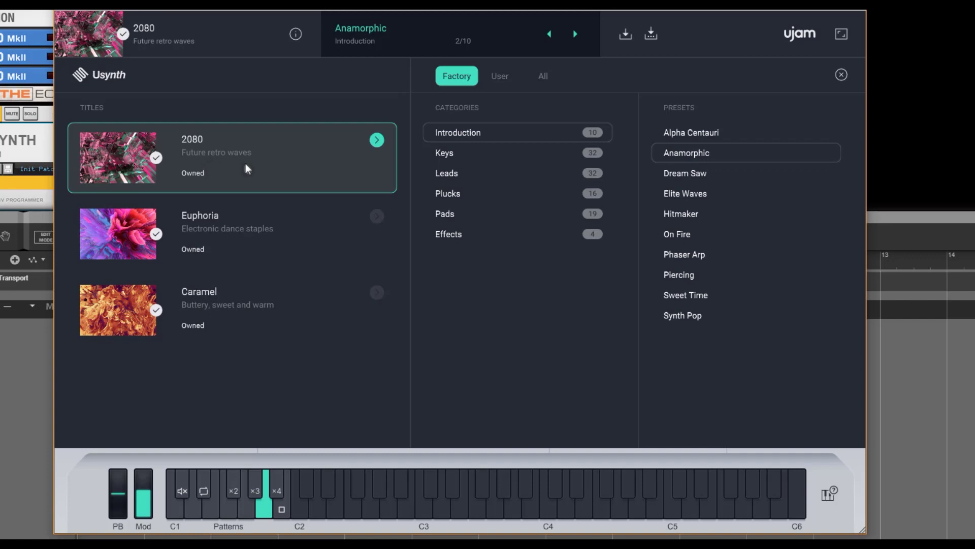
pyautogui.click(260, 254)
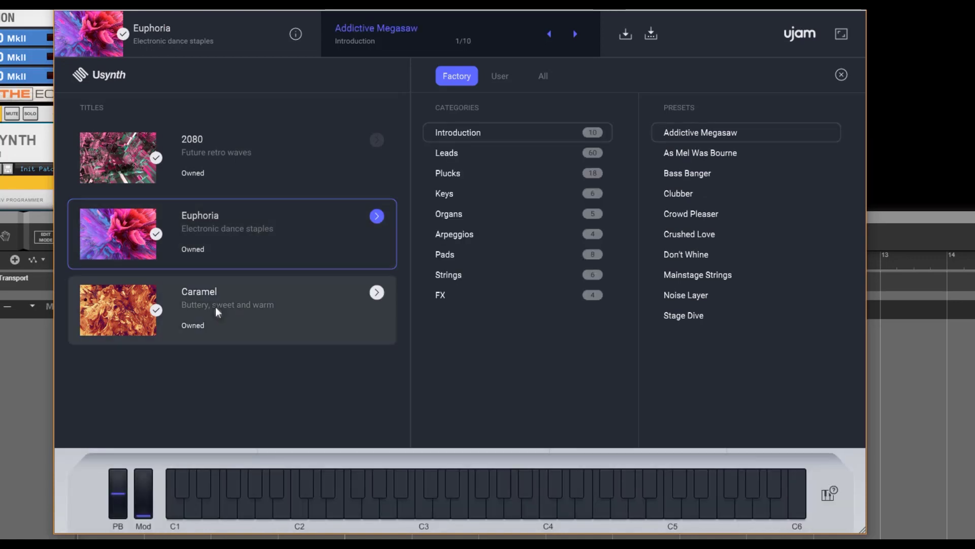
pyautogui.click(248, 306)
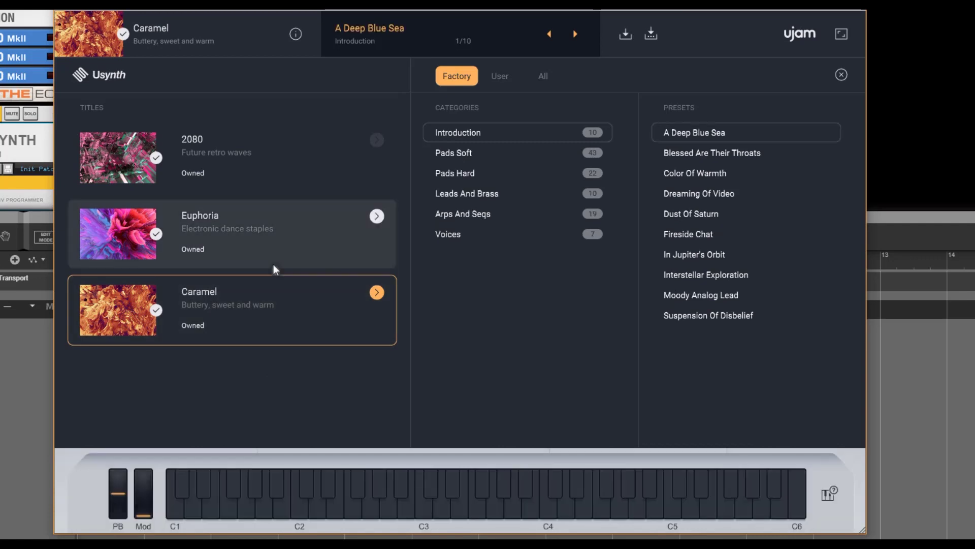
pyautogui.click(280, 230)
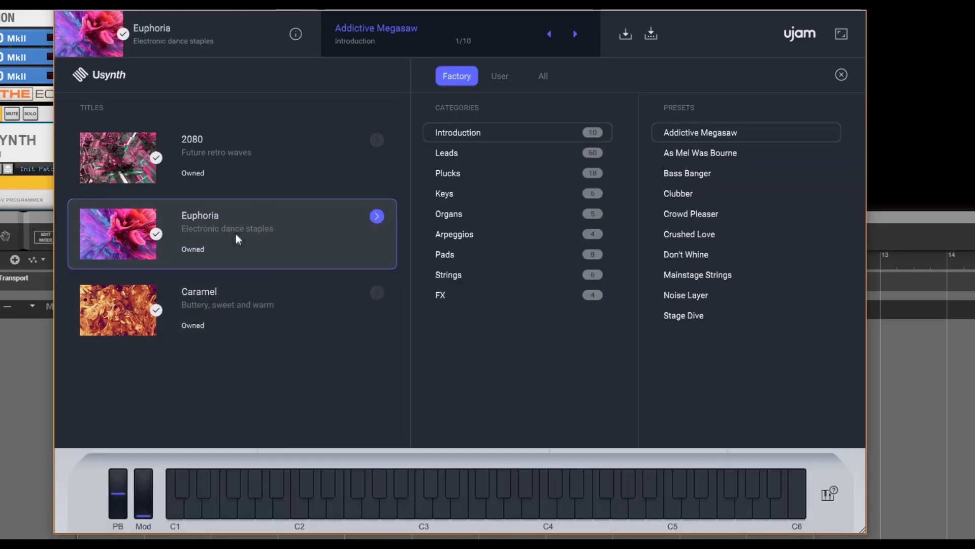
pyautogui.click(233, 166)
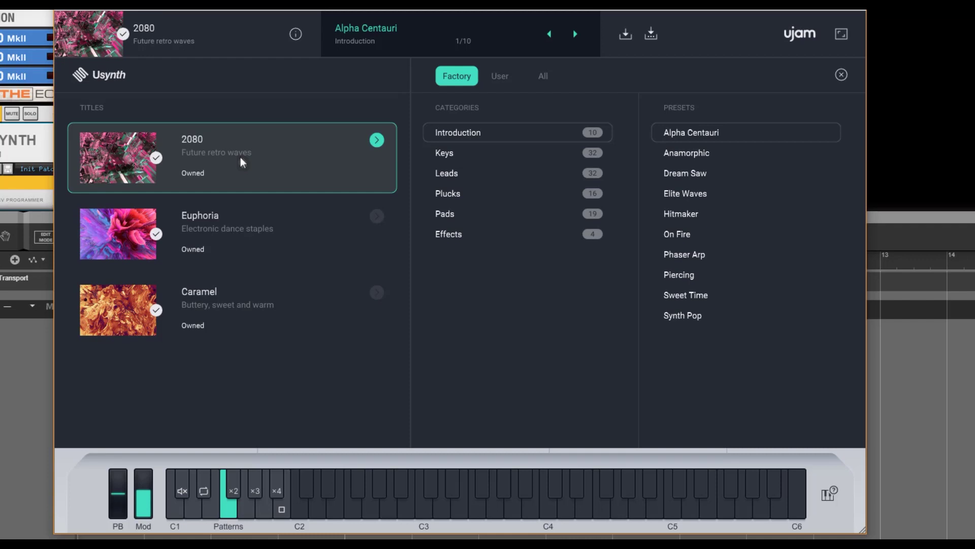
pyautogui.click(242, 221)
pyautogui.click(212, 135)
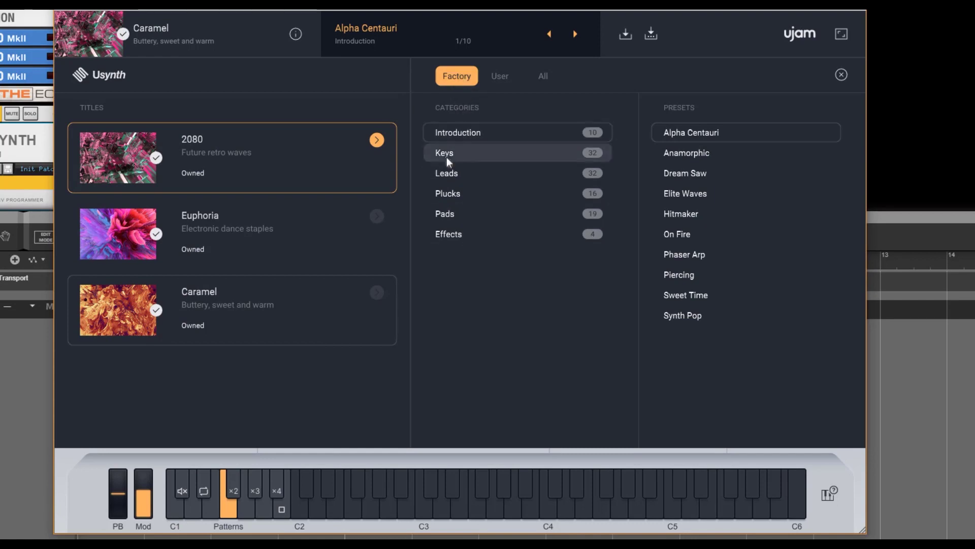
# - Look through the 2080 preset categories Introduction, Keys, Leads, Plucks, Pads and Effects
pyautogui.click(467, 132)
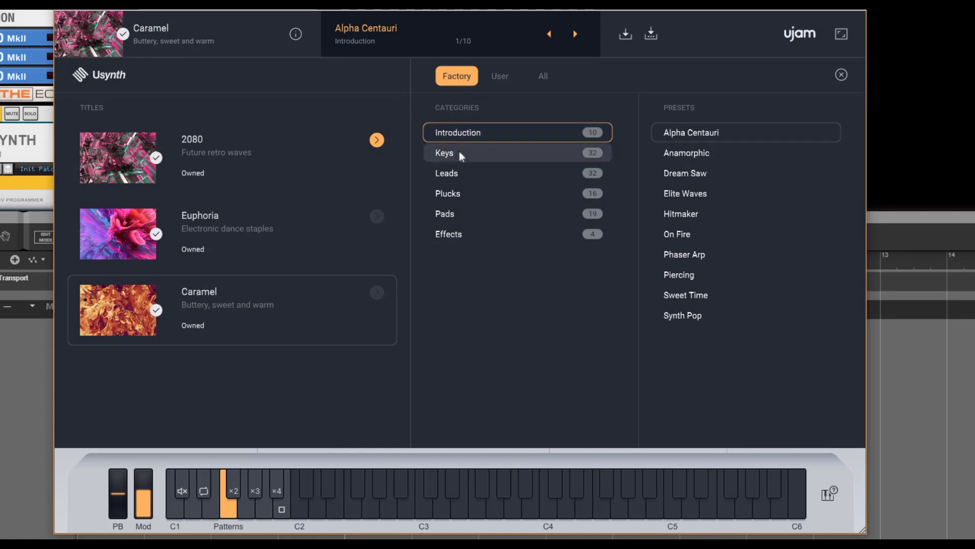
pyautogui.click(481, 150)
pyautogui.click(474, 175)
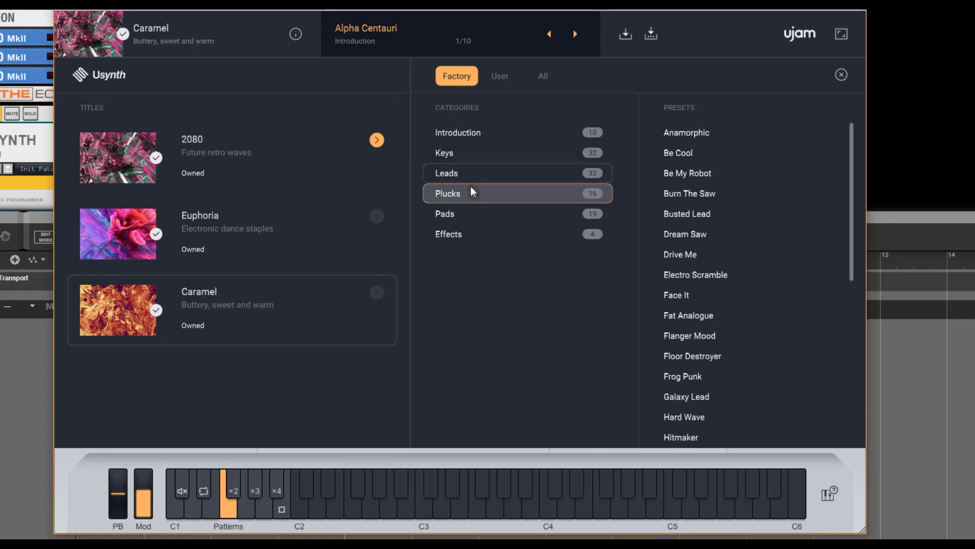
pyautogui.click(470, 188)
pyautogui.click(478, 217)
pyautogui.click(465, 234)
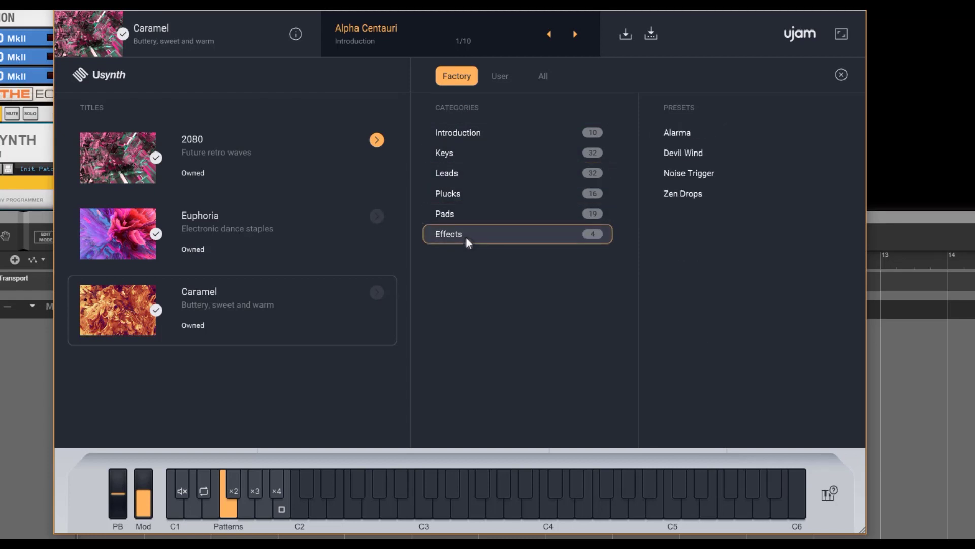
pyautogui.click(462, 216)
pyautogui.click(465, 192)
pyautogui.click(470, 173)
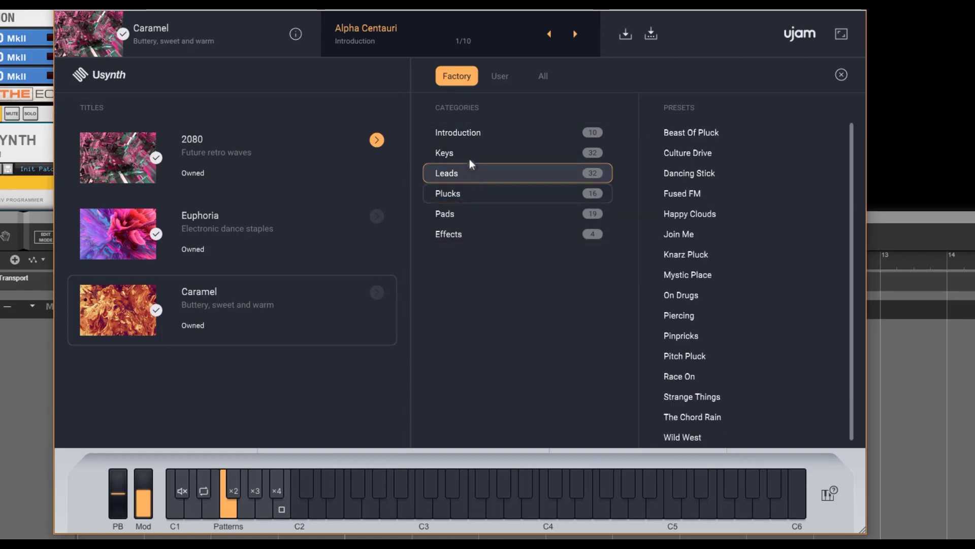
pyautogui.click(465, 152)
# - Switch through Euphoria and Caramel back to 2080, and step one preset forward and back to Alpha Centauri
pyautogui.click(200, 231)
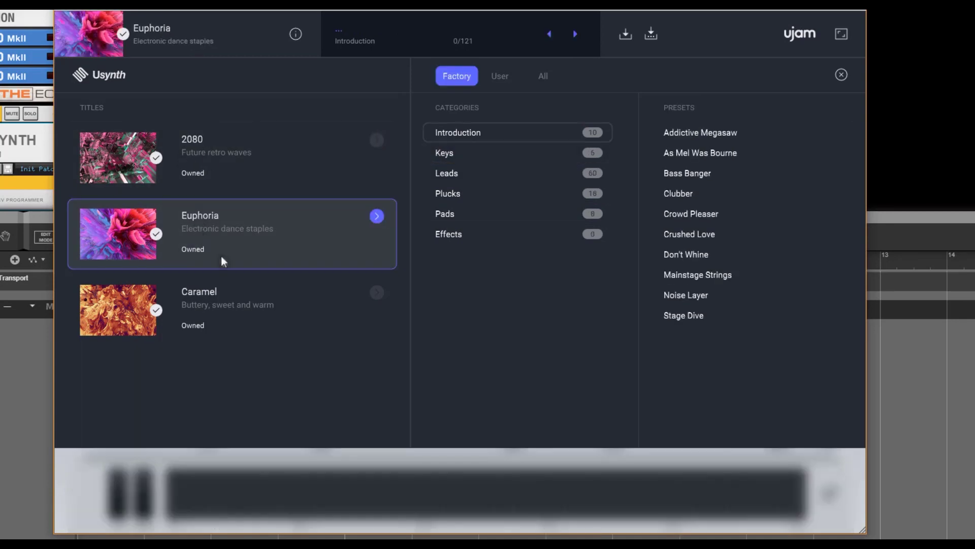
pyautogui.click(232, 305)
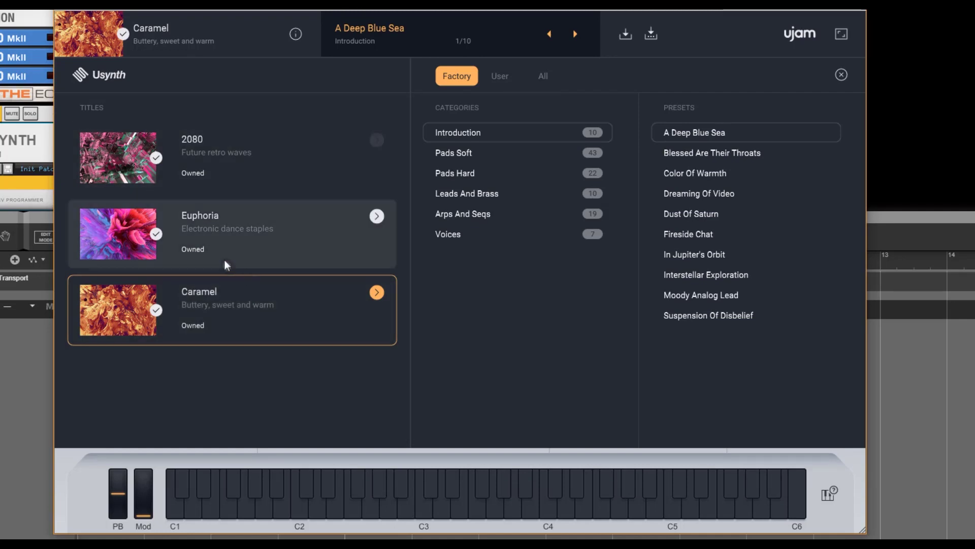
pyautogui.click(252, 158)
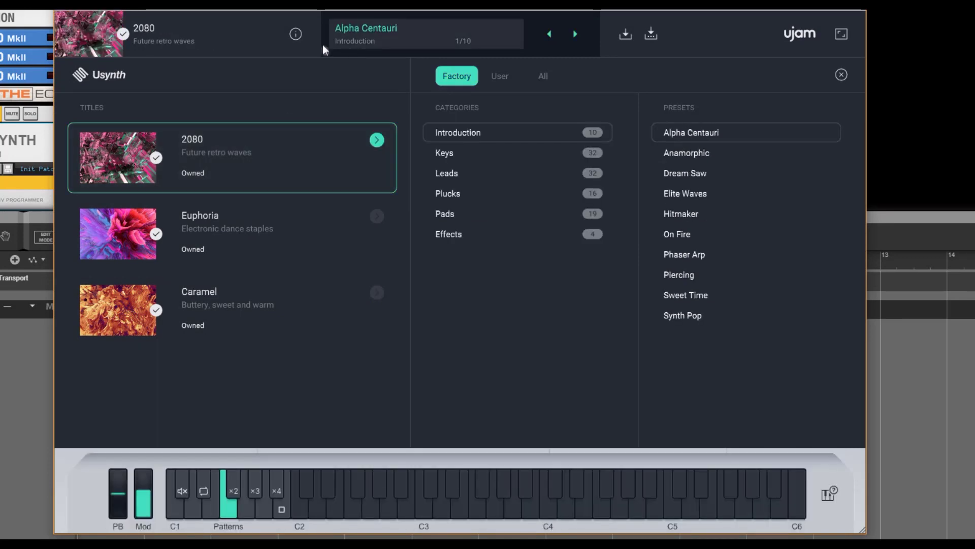
pyautogui.click(575, 34)
pyautogui.click(550, 34)
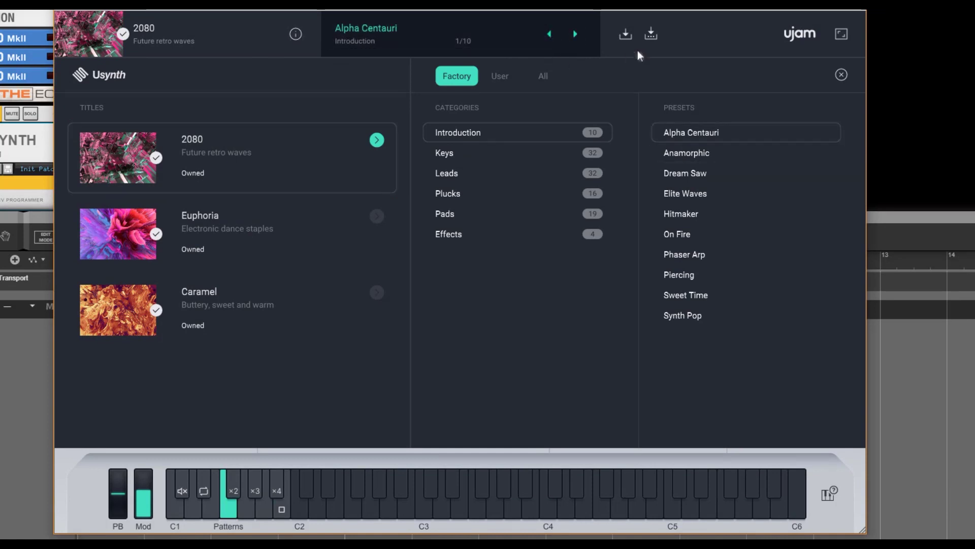
# - Examine the user preset save dialogs, including the category choice, and cancel without saving
pyautogui.click(624, 35)
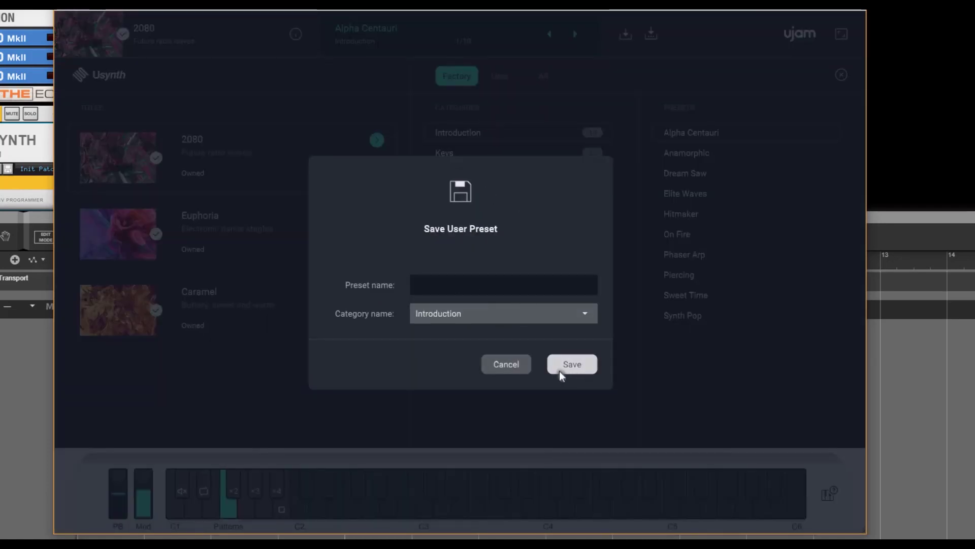
pyautogui.click(504, 364)
pyautogui.click(649, 32)
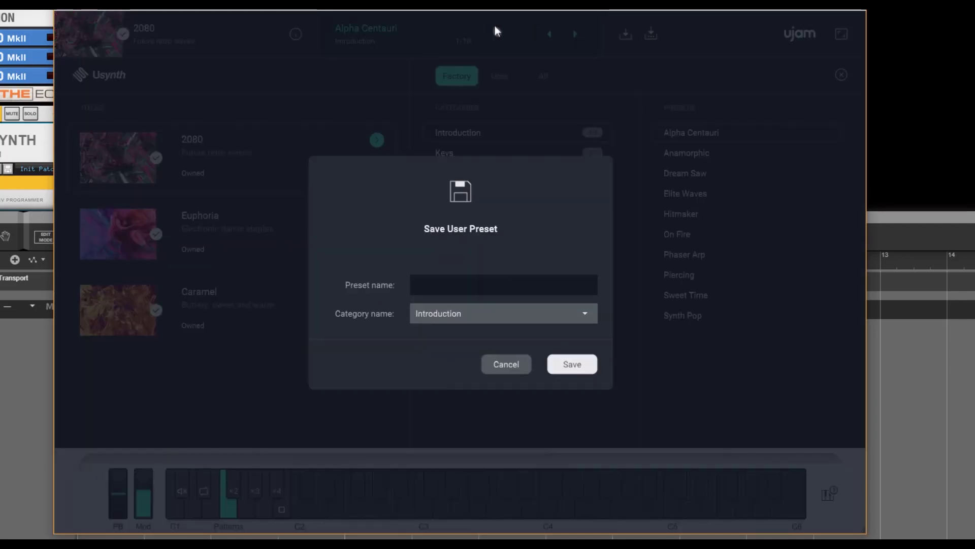
pyautogui.click(495, 363)
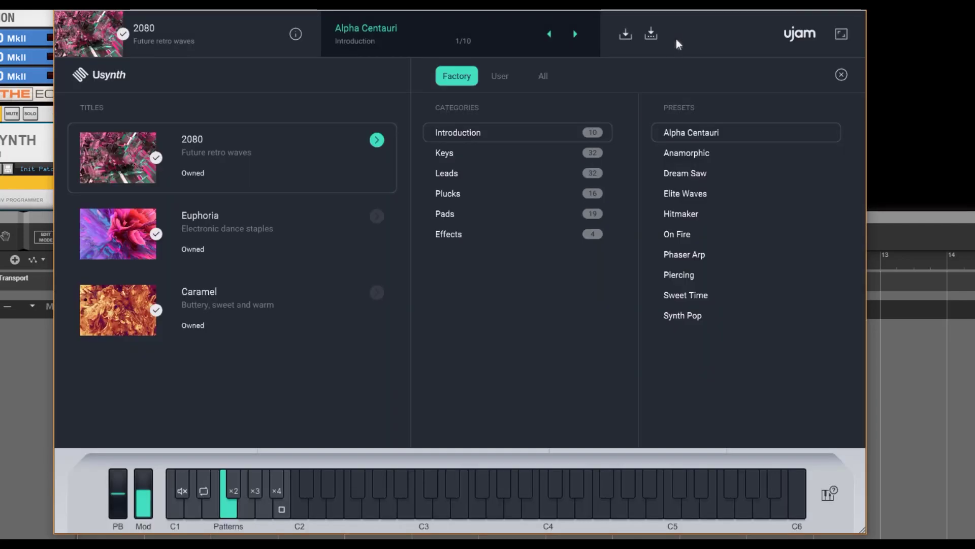
pyautogui.click(651, 34)
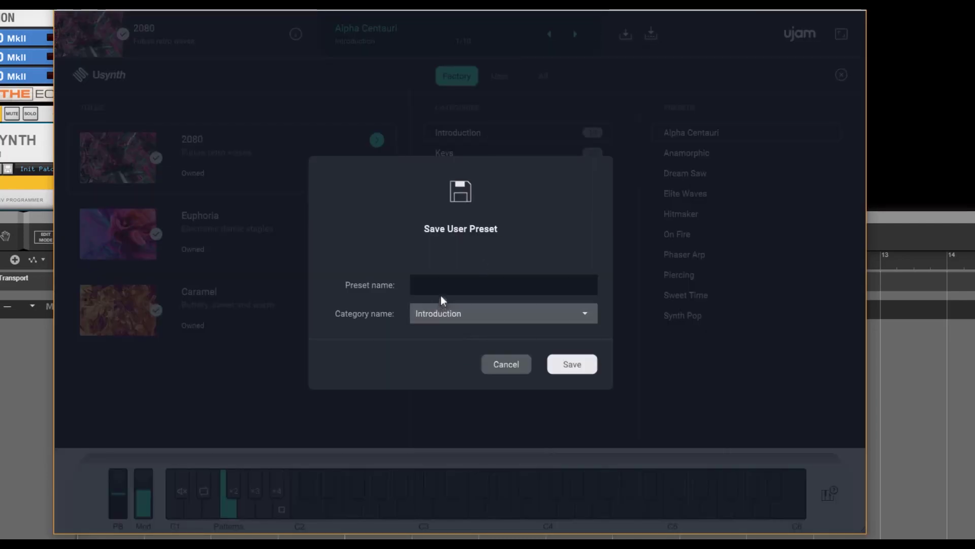
pyautogui.click(503, 322)
pyautogui.click(471, 337)
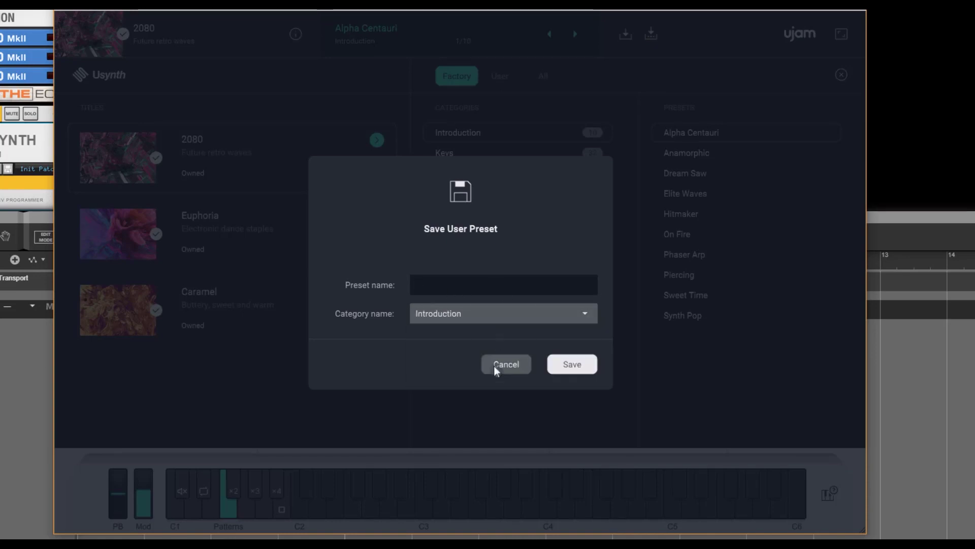
pyautogui.click(495, 364)
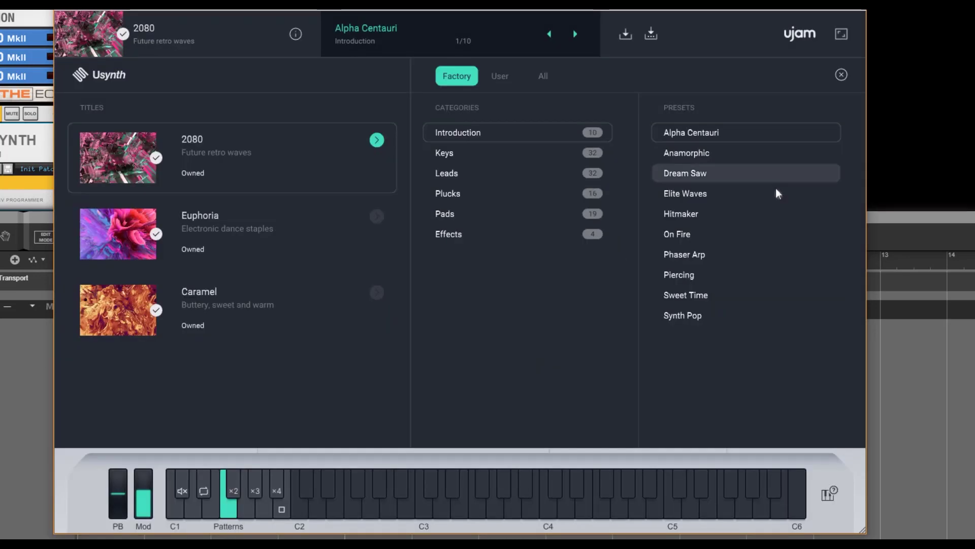
# - Close the preset browser and switch the Sequencer section off and back on
pyautogui.click(841, 75)
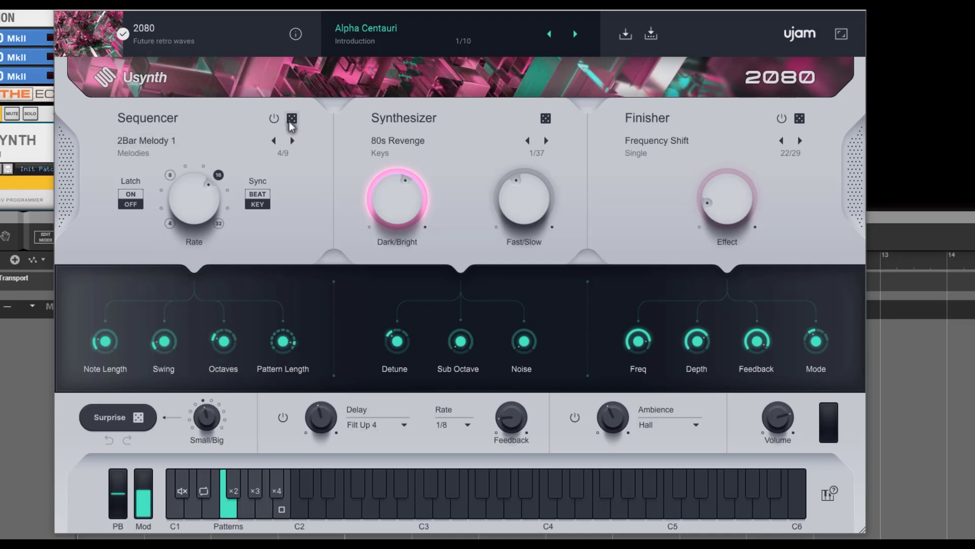
pyautogui.click(274, 118)
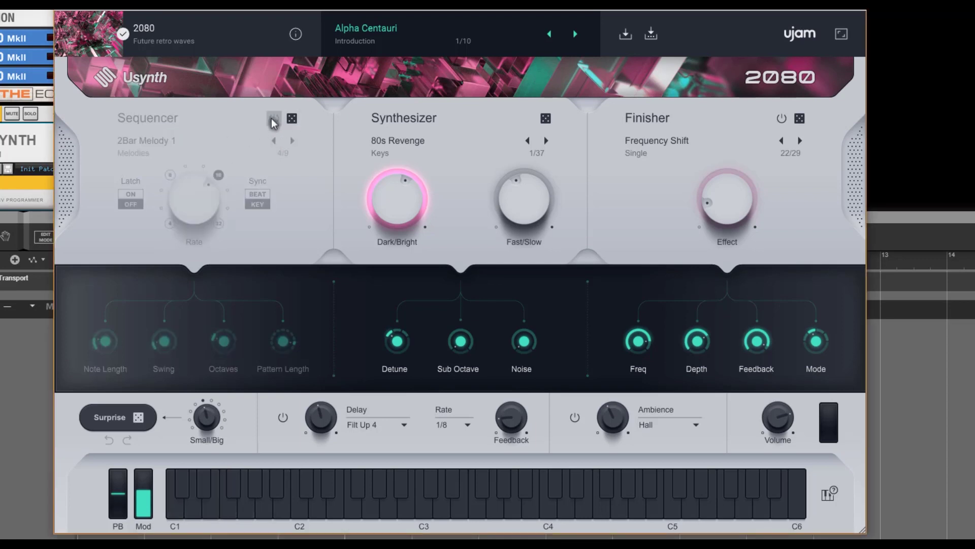
pyautogui.click(273, 119)
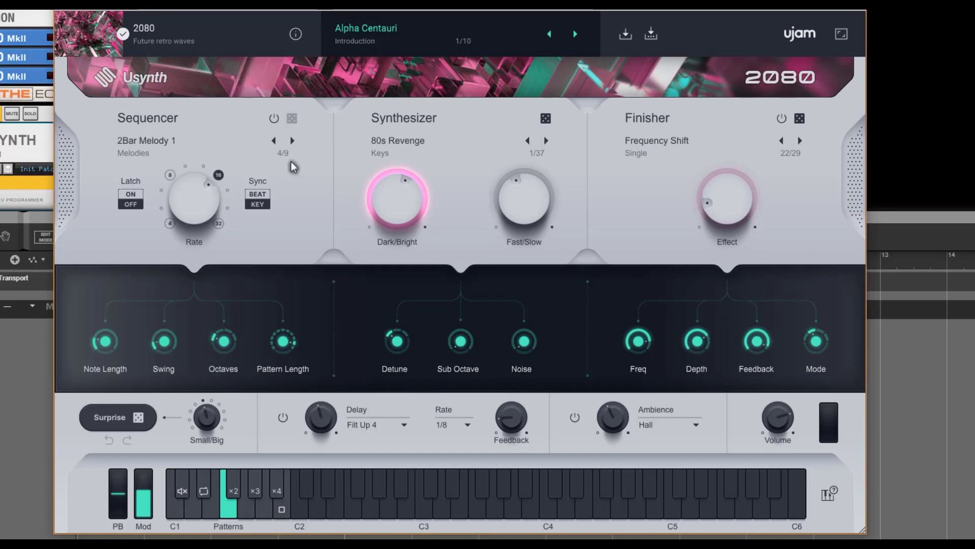
# - Look through the Sequencer pattern categories Melodies, Sequences, Arpeggios and Chords without choosing a pattern
pyautogui.click(192, 142)
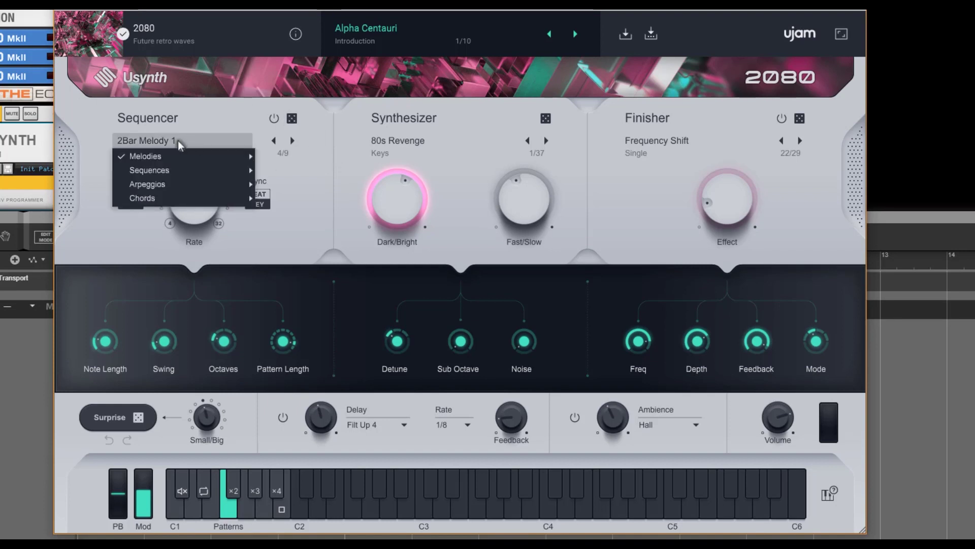
pyautogui.moveTo(176, 158)
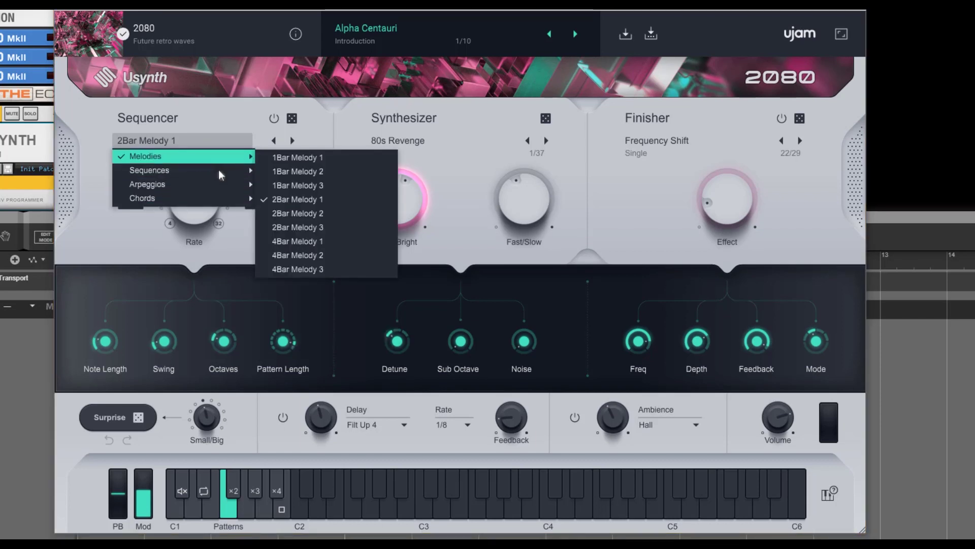
pyautogui.moveTo(217, 188)
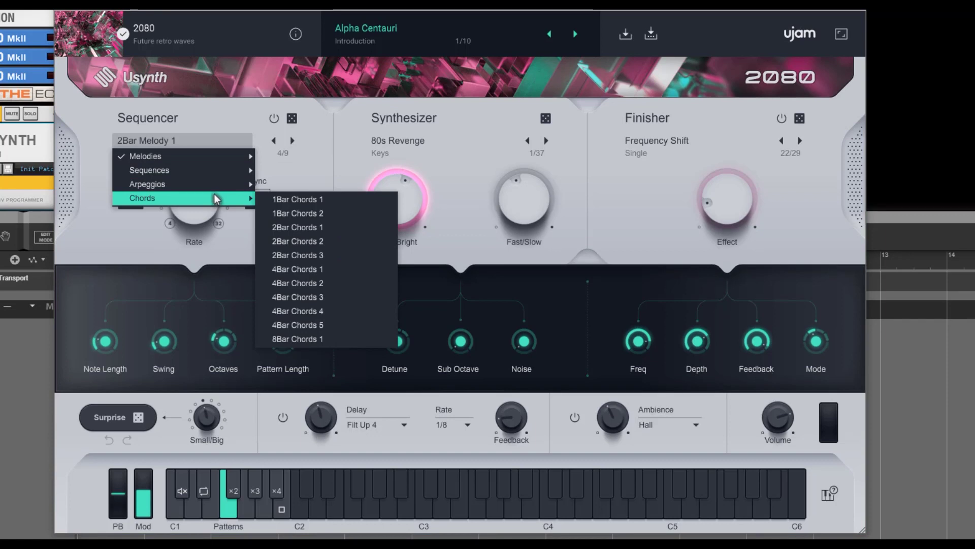
pyautogui.moveTo(208, 157)
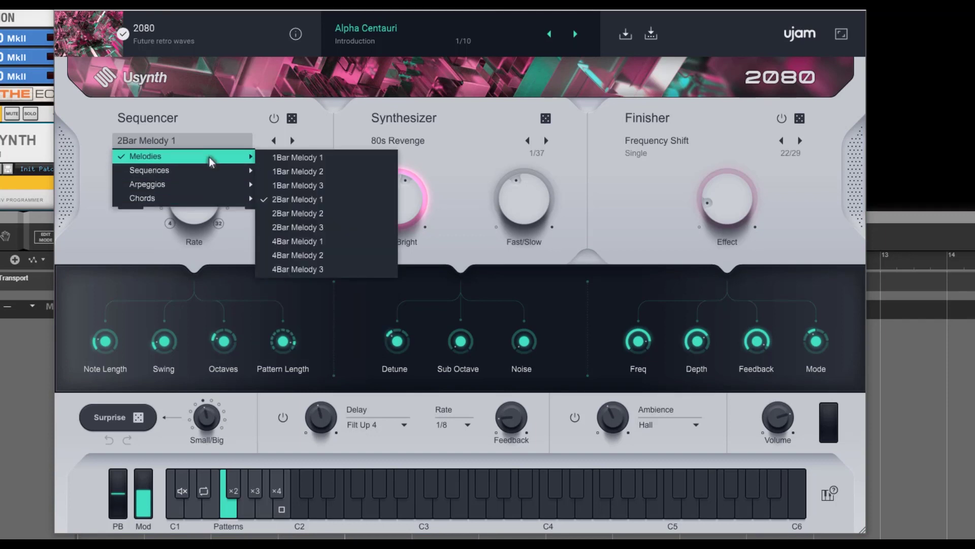
pyautogui.moveTo(196, 173)
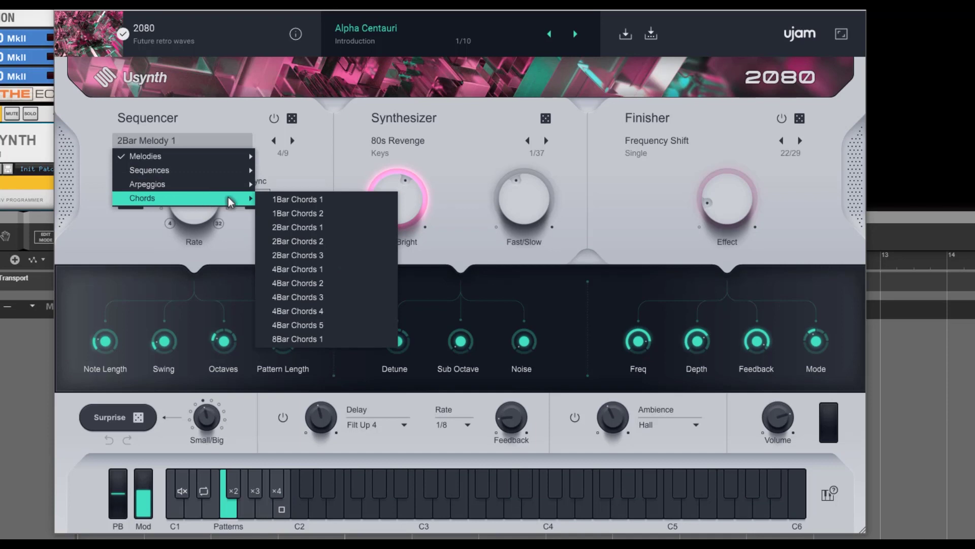
pyautogui.click(303, 162)
# - Step the Sequencer pattern forward to 2Bar Melody 3, and back to 1Bar Melody 3
pyautogui.click(292, 140)
pyautogui.click(292, 140)
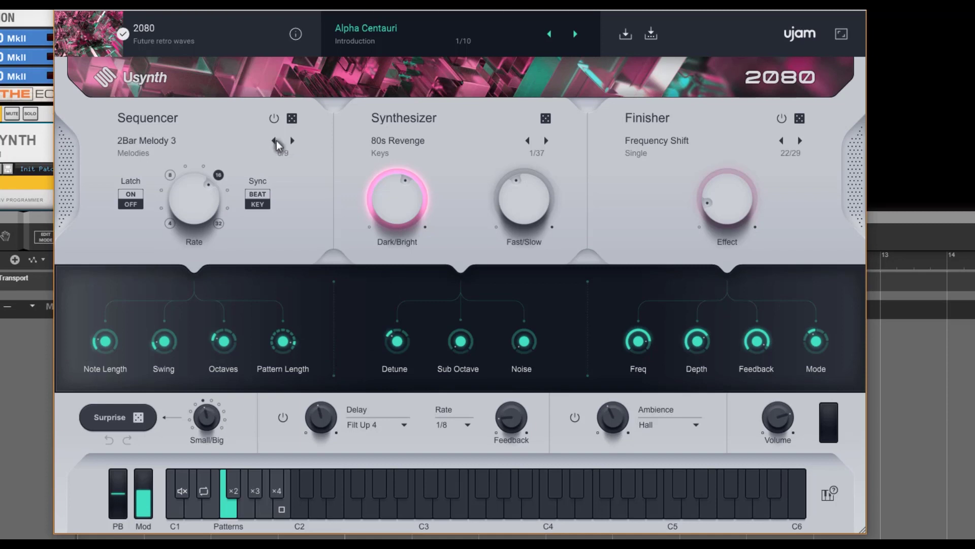
pyautogui.click(274, 140)
pyautogui.click(274, 140)
pyautogui.click(274, 140)
# - Switch the Sequencer's Latch on and back off, and try its Sync options Beat and Key
pyautogui.click(132, 204)
pyautogui.click(133, 206)
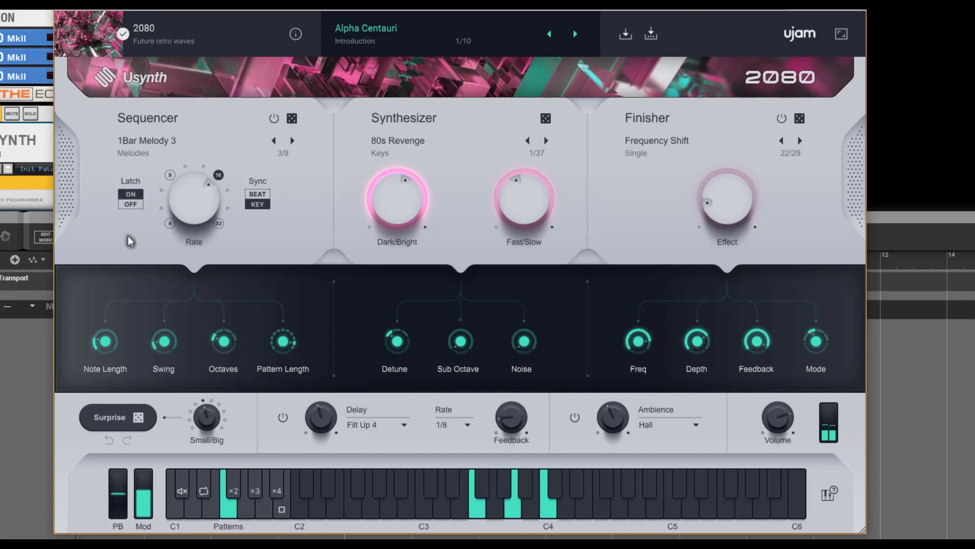
pyautogui.click(130, 205)
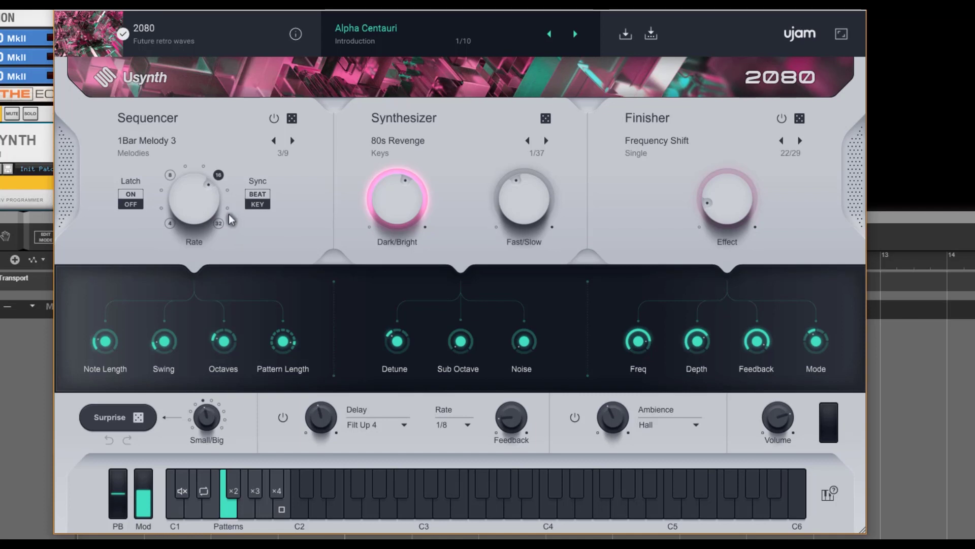
pyautogui.click(258, 195)
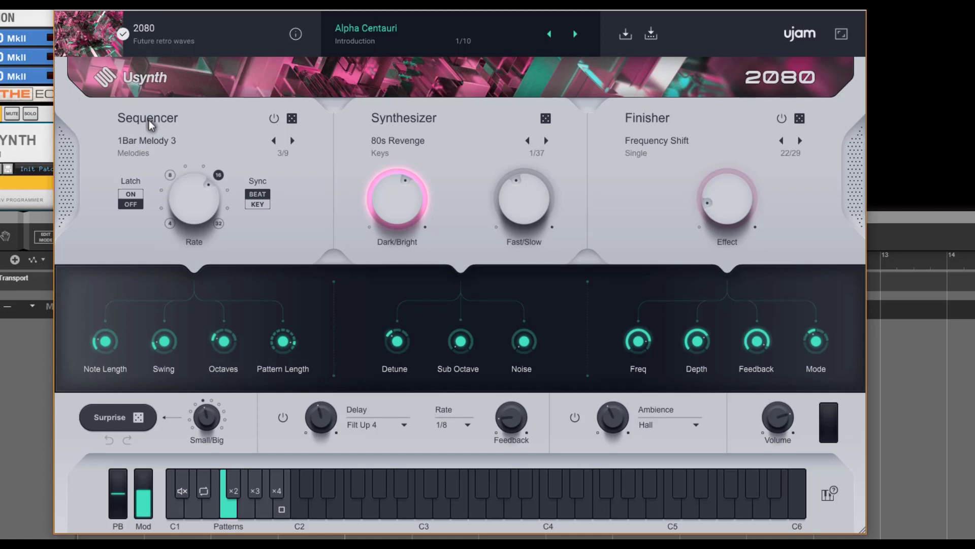
pyautogui.click(258, 203)
# - Raise the Sequencer's Rate one step above 16 and try its Note Length, Swing, Octaves and Pattern Length controls
pyautogui.moveTo(199, 196)
pyautogui.mouseDown()
pyautogui.moveTo(200, 266)
pyautogui.moveTo(191, 203)
pyautogui.moveTo(201, 200)
pyautogui.mouseUp()
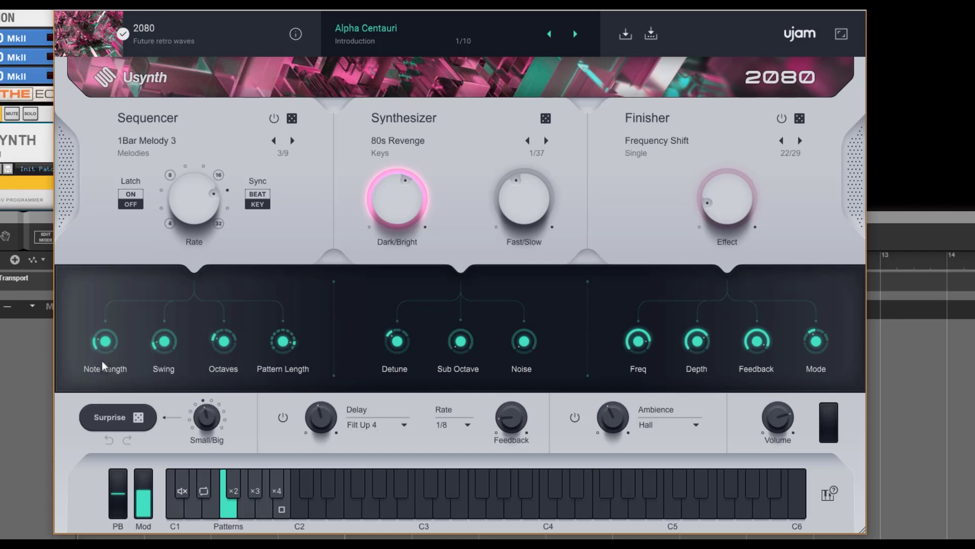
pyautogui.moveTo(98, 346); pyautogui.dragTo(100, 279)
pyautogui.moveTo(163, 339); pyautogui.dragTo(213, 316)
pyautogui.moveTo(212, 316); pyautogui.dragTo(229, 296)
pyautogui.moveTo(229, 255); pyautogui.dragTo(231, 355)
pyautogui.moveTo(225, 325)
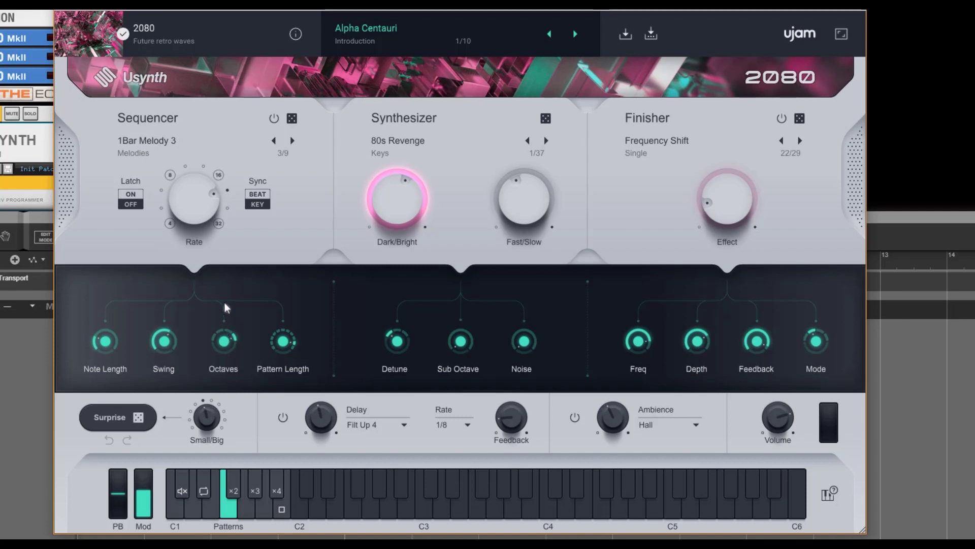
pyautogui.moveTo(211, 341); pyautogui.dragTo(230, 462)
pyautogui.moveTo(283, 341); pyautogui.dragTo(277, 318)
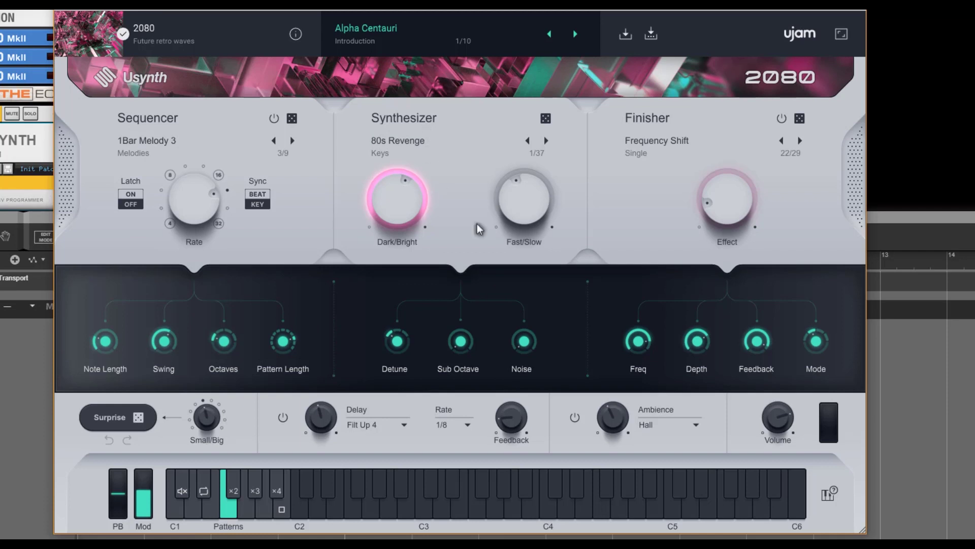
# - Step the Synthesizer section through the Keys sounds to Back To 80s
pyautogui.click(546, 140)
pyautogui.click(546, 140)
pyautogui.click(528, 142)
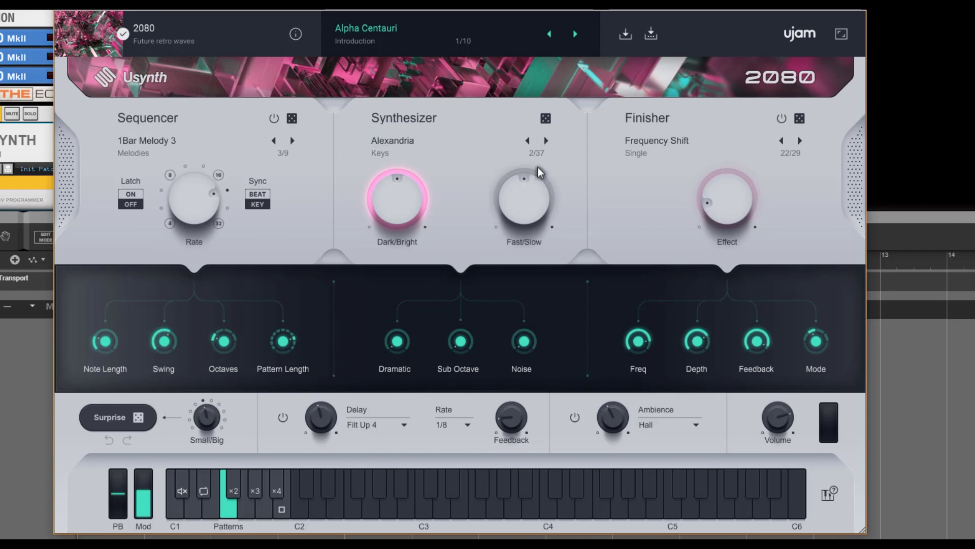
pyautogui.click(545, 142)
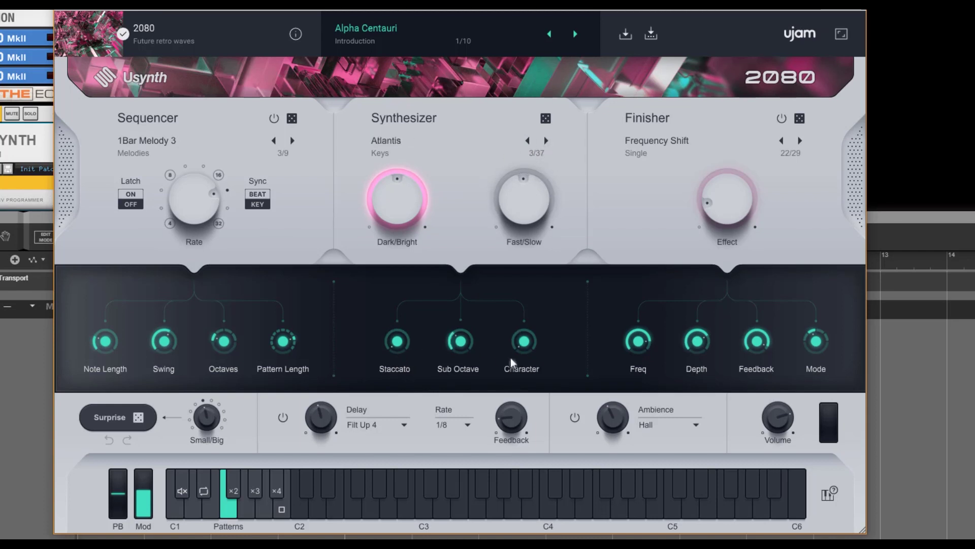
pyautogui.click(545, 141)
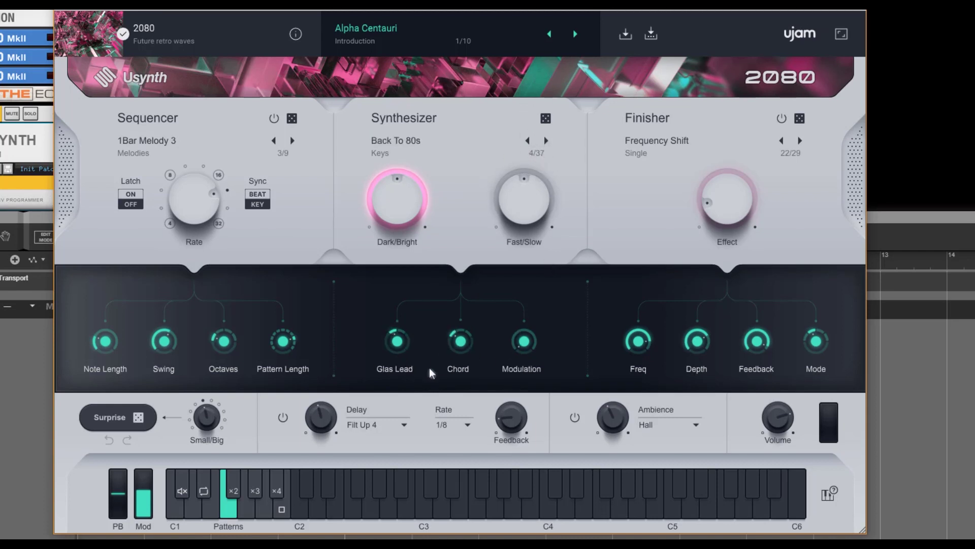
# - Step the Finisher section through its single effects to Comb Filter
pyautogui.click(799, 141)
pyautogui.click(799, 140)
pyautogui.click(800, 141)
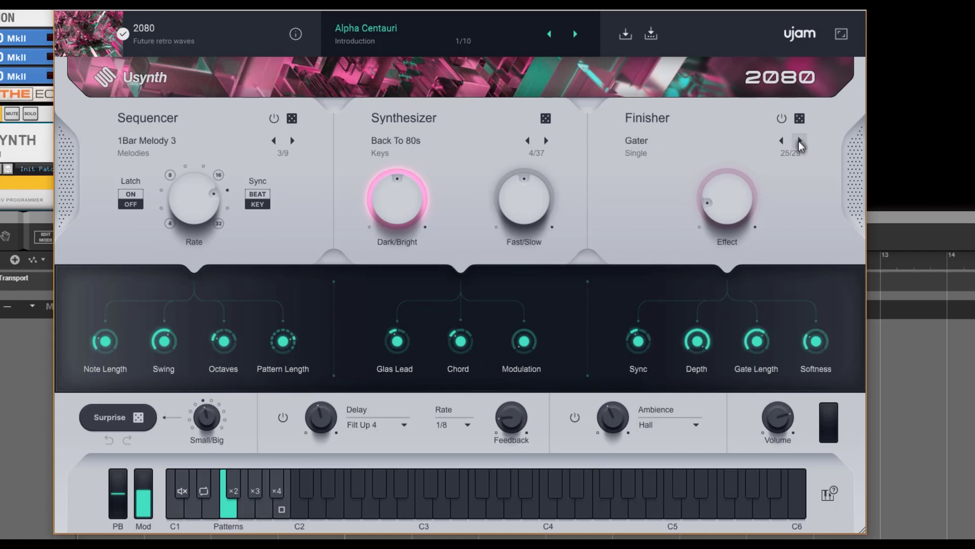
pyautogui.click(800, 140)
pyautogui.click(800, 140)
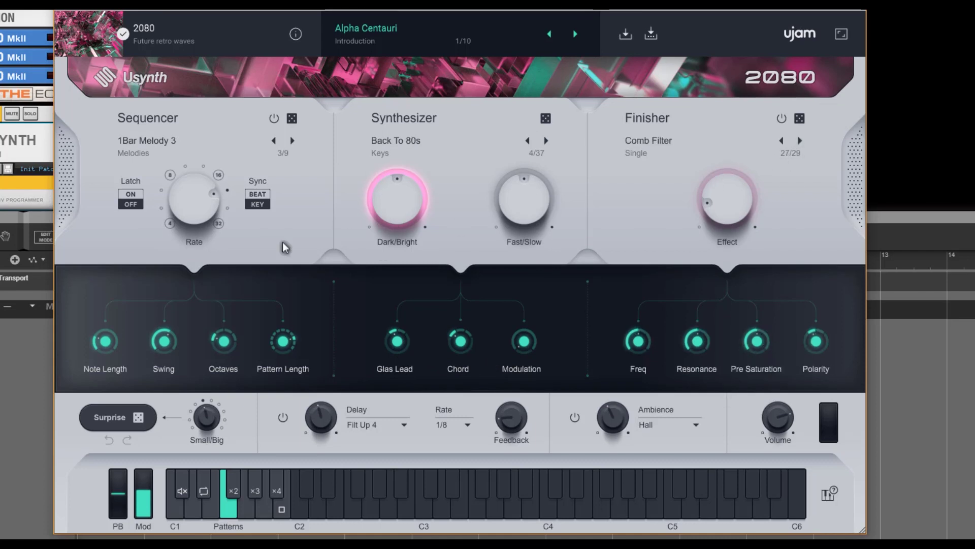
# - Step the Sequencer forward through the remaining melodies and into the Sequences category, to 2Bar Sequence 2
pyautogui.click(292, 140)
pyautogui.click(292, 141)
pyautogui.click(293, 141)
pyautogui.click(292, 141)
pyautogui.click(292, 141)
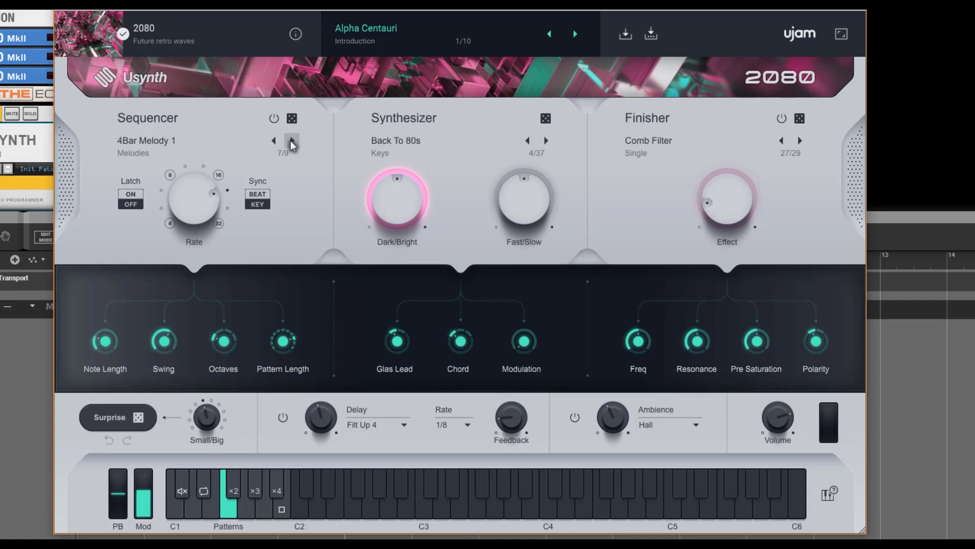
pyautogui.click(292, 140)
pyautogui.click(292, 141)
pyautogui.click(292, 141)
pyautogui.click(292, 141)
pyautogui.click(292, 141)
pyautogui.click(292, 141)
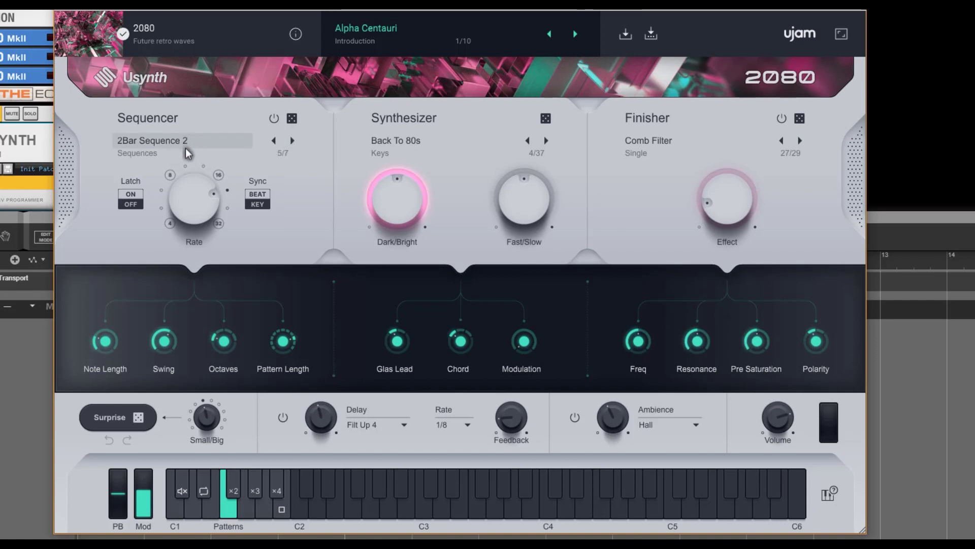
# - Select the 2Bar Melody 1 pattern from the Sequencer's Melodies category
pyautogui.click(176, 136)
pyautogui.moveTo(172, 158)
pyautogui.click(316, 193)
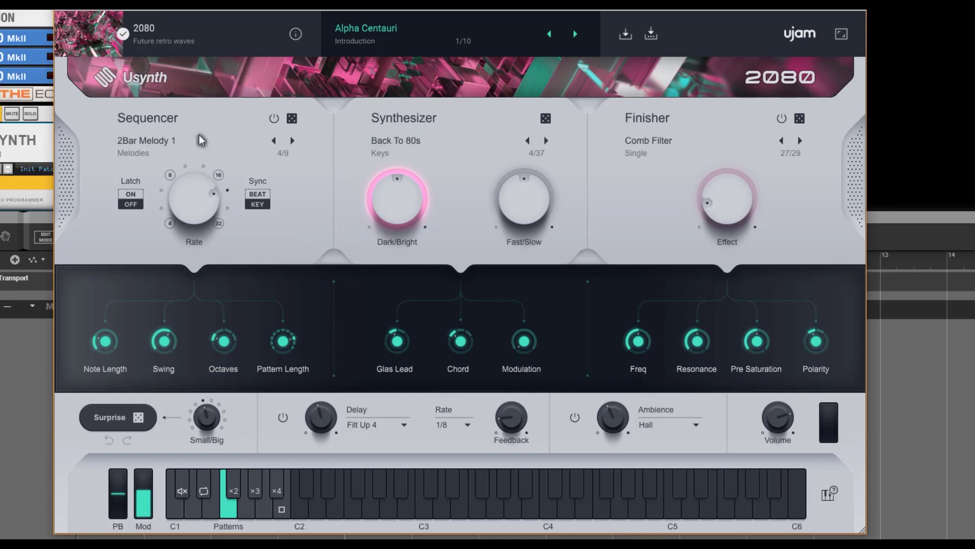
# - Load the Euphoria title with its Addictive Megasaw preset and switch on its Sequencer section
pyautogui.click(213, 34)
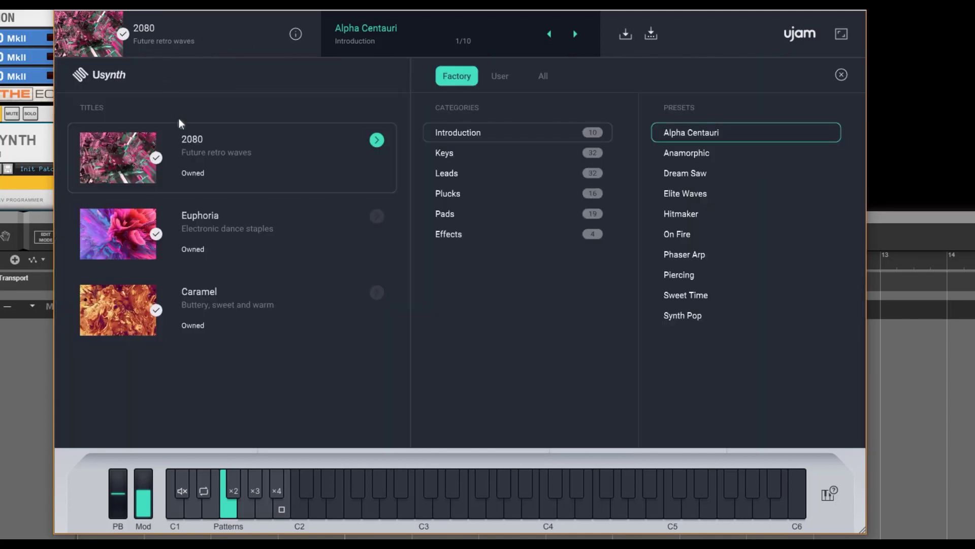
pyautogui.click(252, 223)
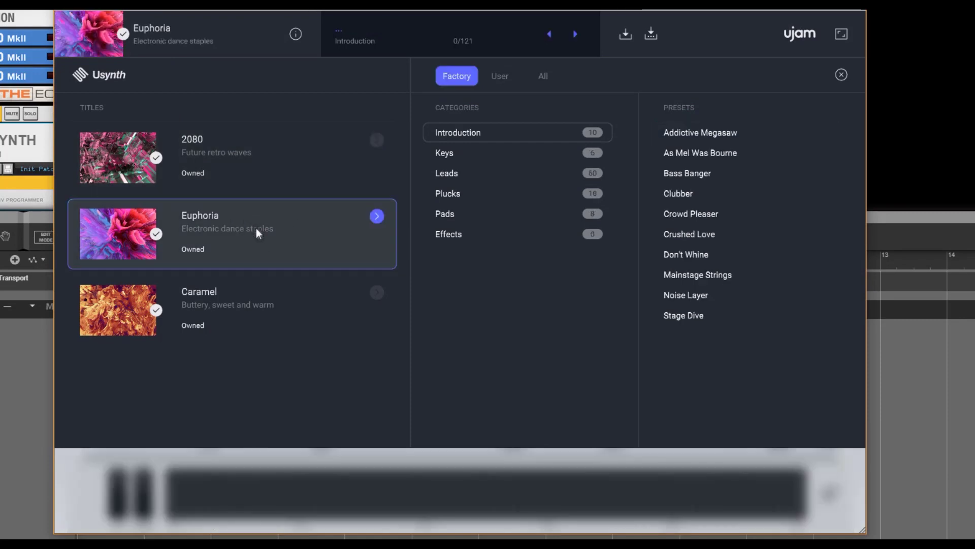
pyautogui.click(841, 75)
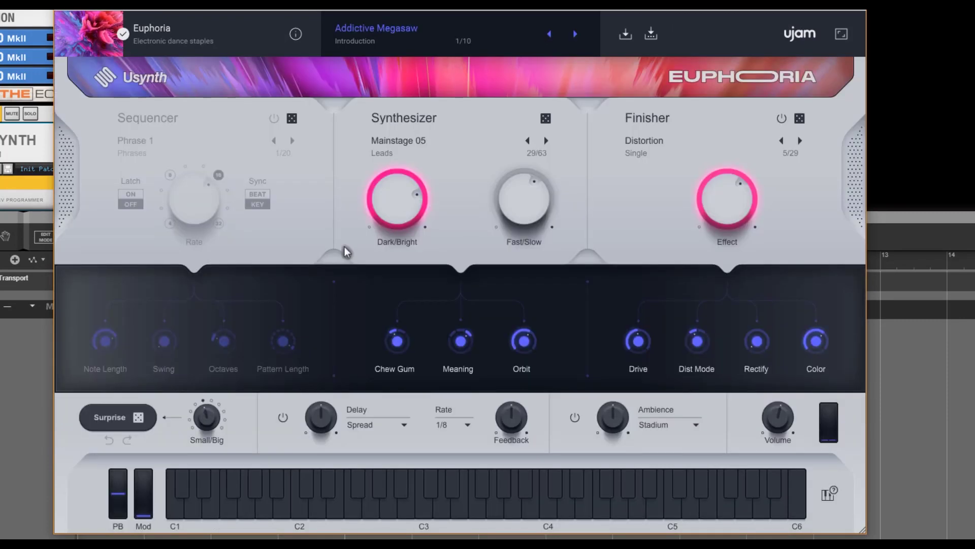
pyautogui.click(274, 119)
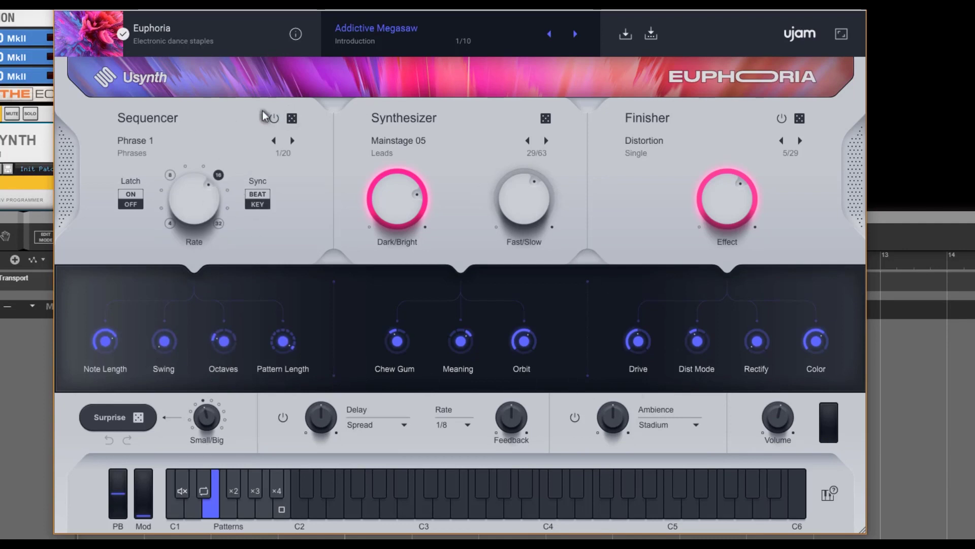
# - Load the Caramel title with its A Deep Blue Sea preset and switch on its Sequencer section
pyautogui.click(183, 43)
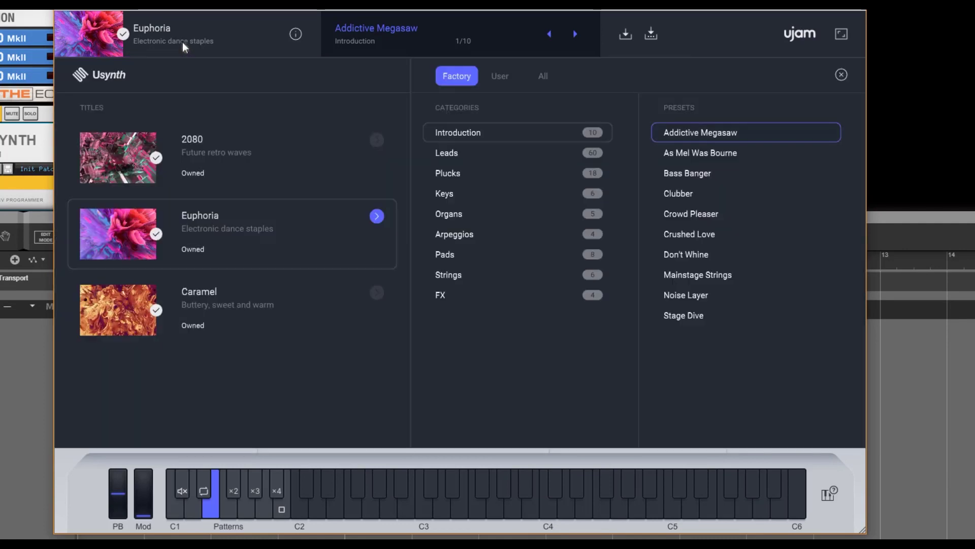
pyautogui.click(222, 297)
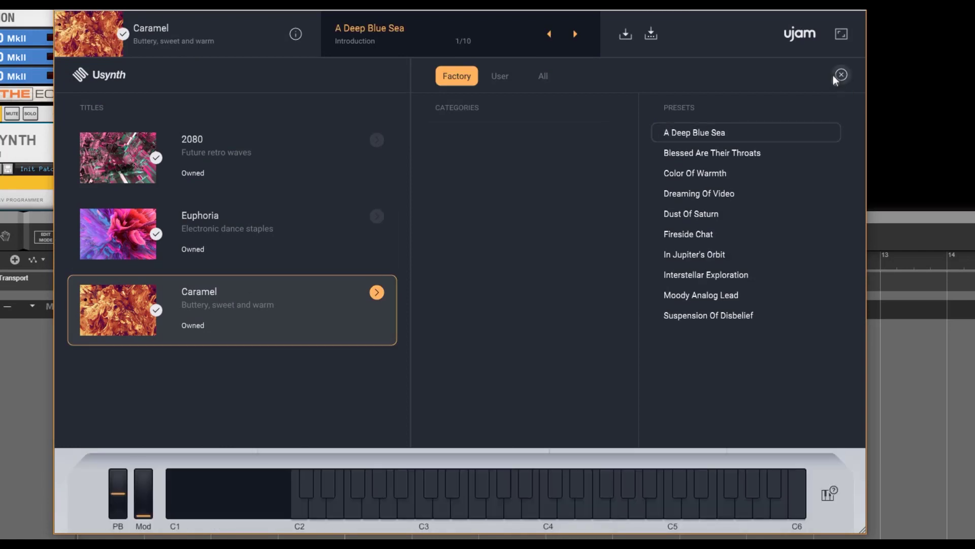
pyautogui.click(838, 76)
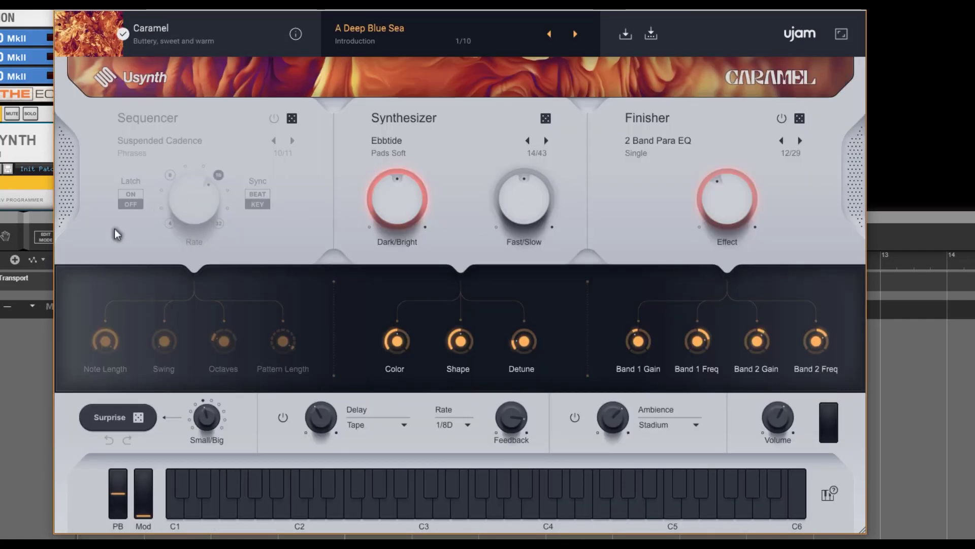
pyautogui.click(274, 119)
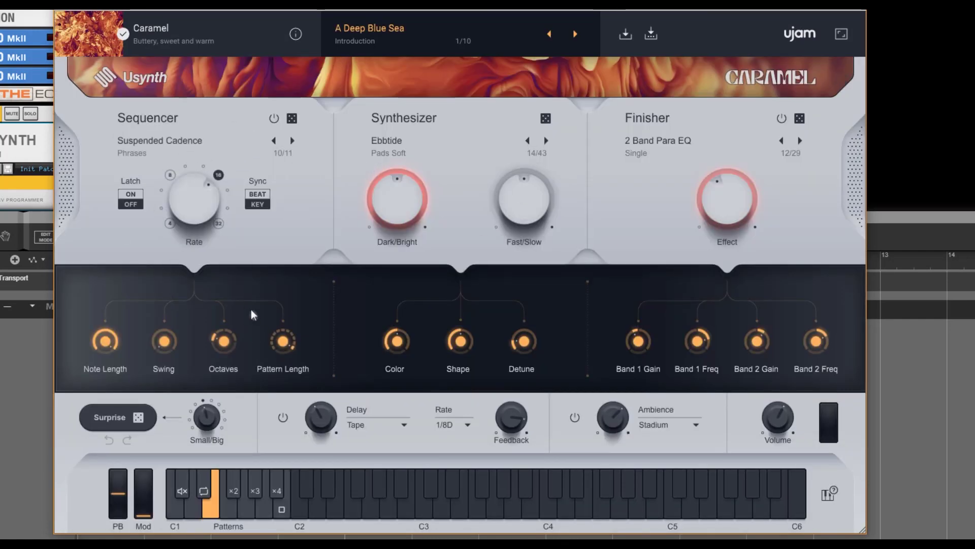
# - Load the 2080 title again with its Alpha Centauri preset and switch off the Finisher section
pyautogui.click(193, 37)
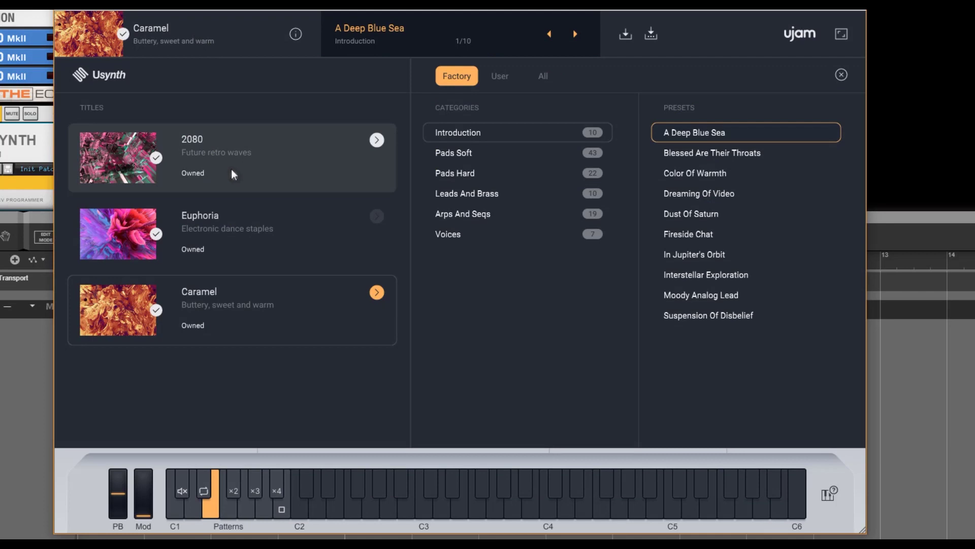
pyautogui.click(265, 143)
pyautogui.click(841, 75)
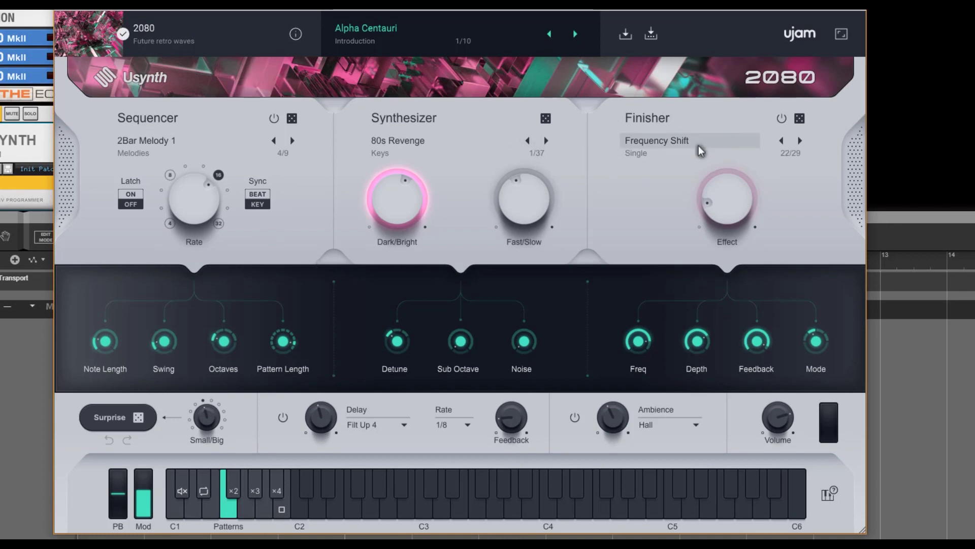
pyautogui.click(782, 119)
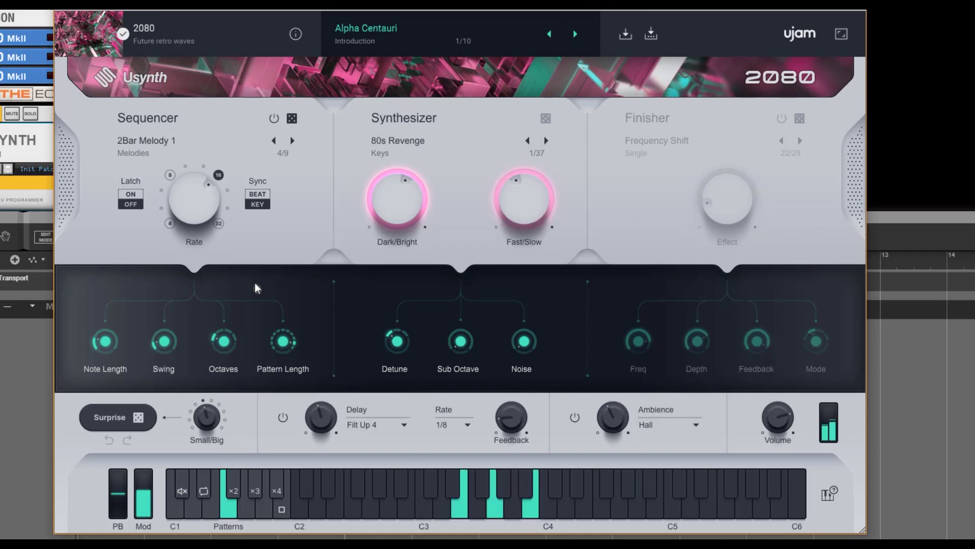
# - Set the Sequencer's Rate to 8, trying 8T along the way, and advance the pattern to 2Bar Melody 2
pyautogui.moveTo(187, 194); pyautogui.dragTo(185, 239)
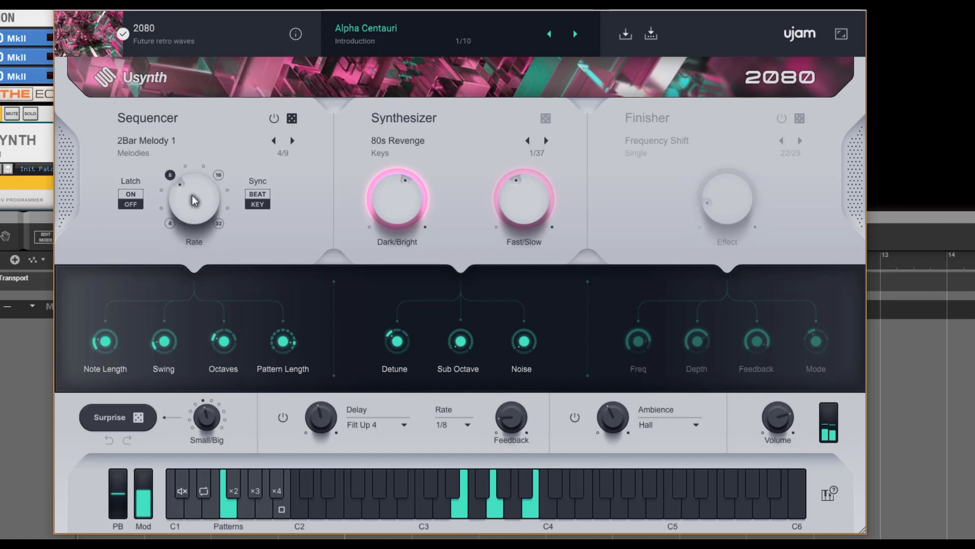
pyautogui.moveTo(192, 195); pyautogui.dragTo(183, 162)
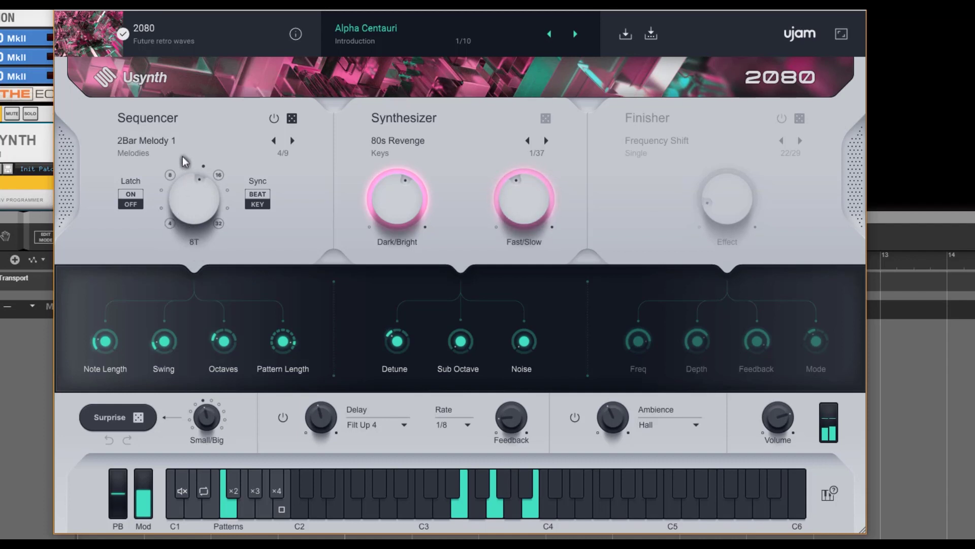
pyautogui.moveTo(186, 194); pyautogui.dragTo(188, 217)
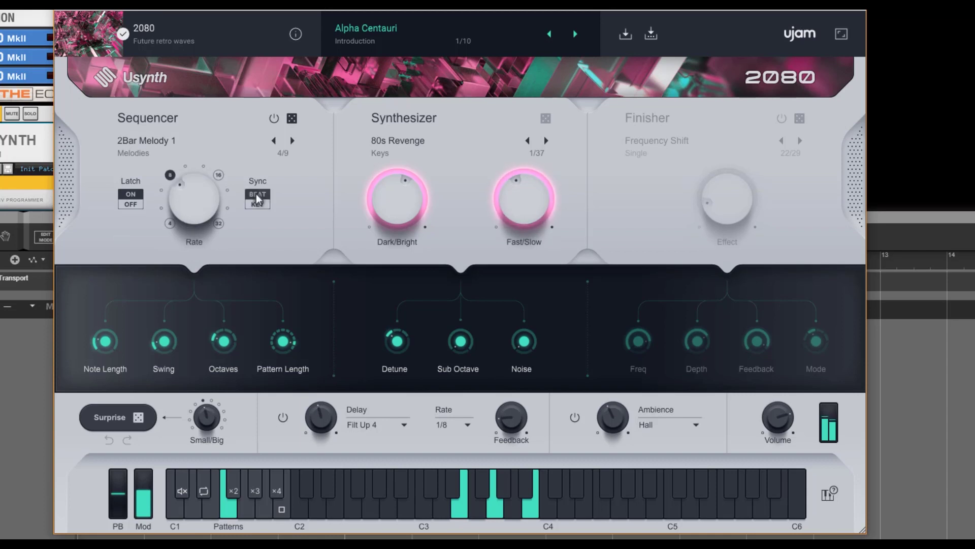
pyautogui.click(292, 140)
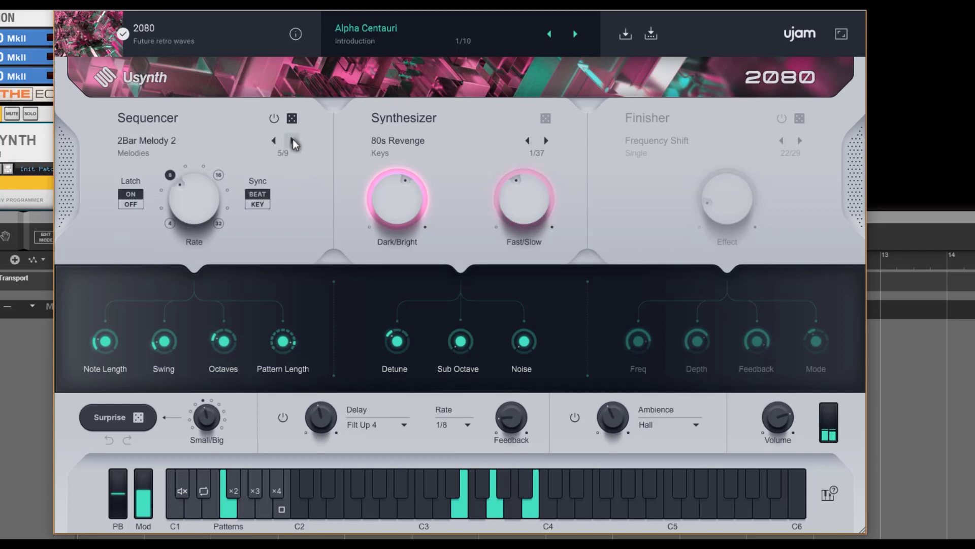
# - Try the Sequencer's 2Bar Melody 3 and 4Bar Melody 1 patterns, and its 1Bar Sequence 1 and 1Bar Sequence 2 patterns
pyautogui.click(292, 140)
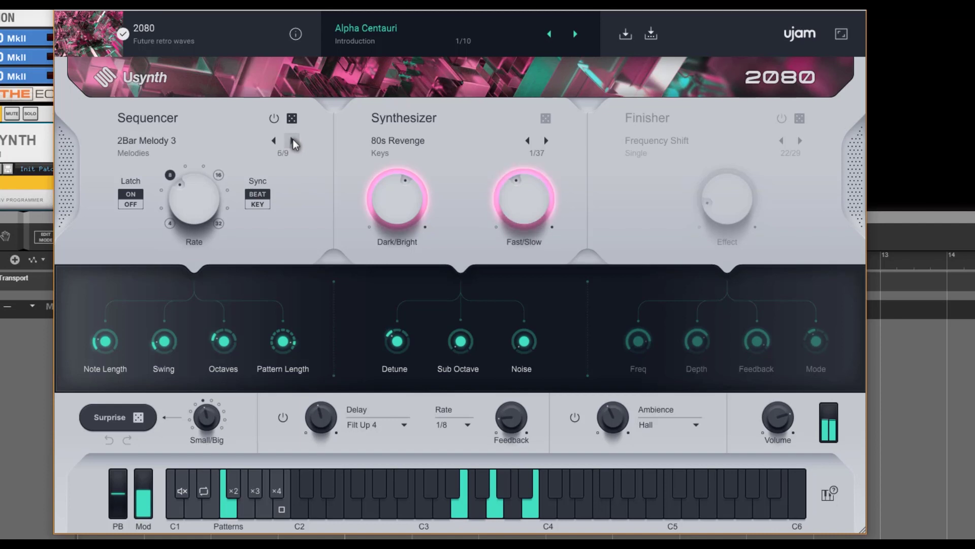
pyautogui.click(292, 140)
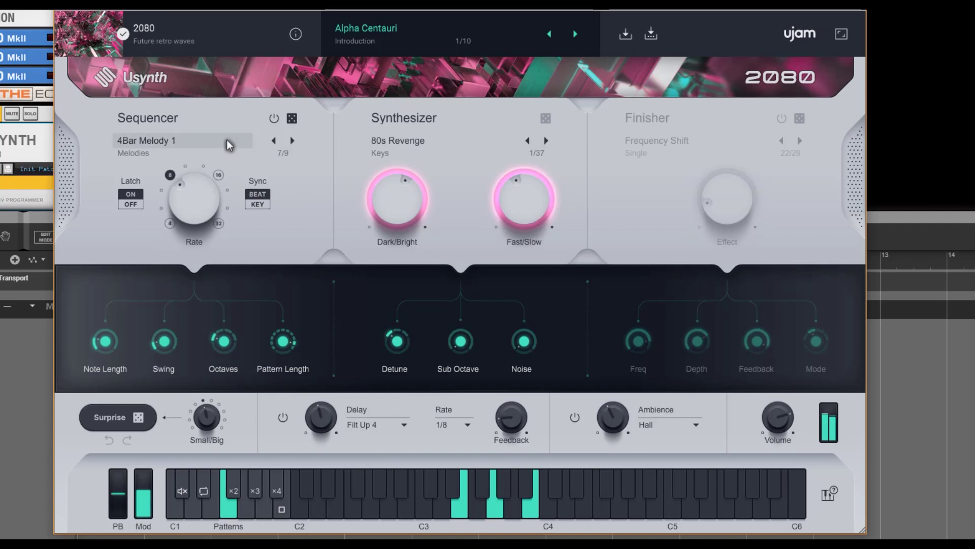
pyautogui.click(162, 140)
pyautogui.moveTo(172, 172)
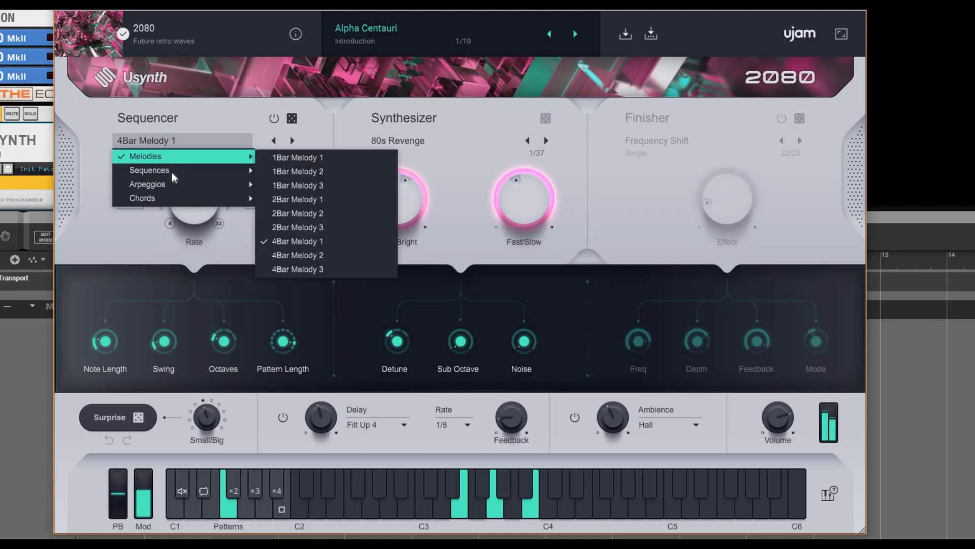
pyautogui.click(330, 172)
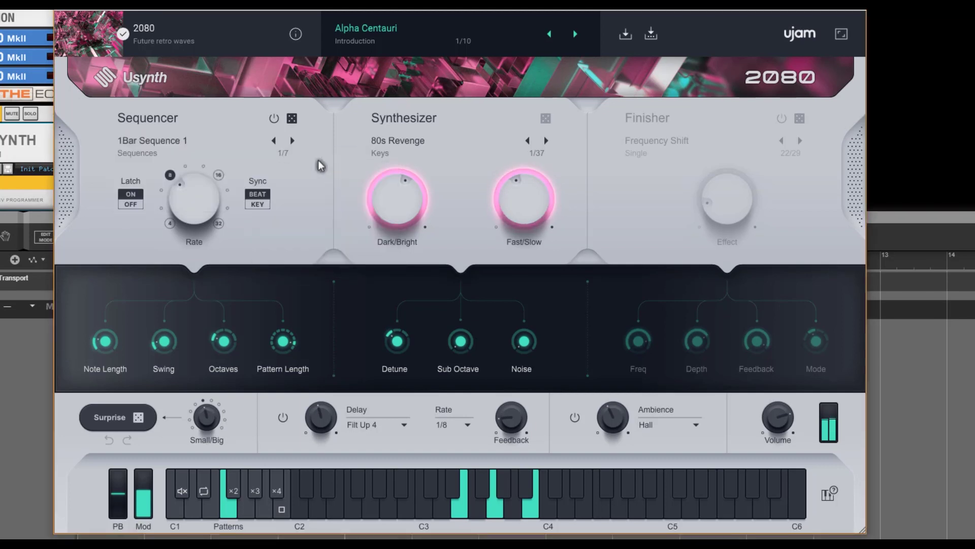
pyautogui.click(293, 140)
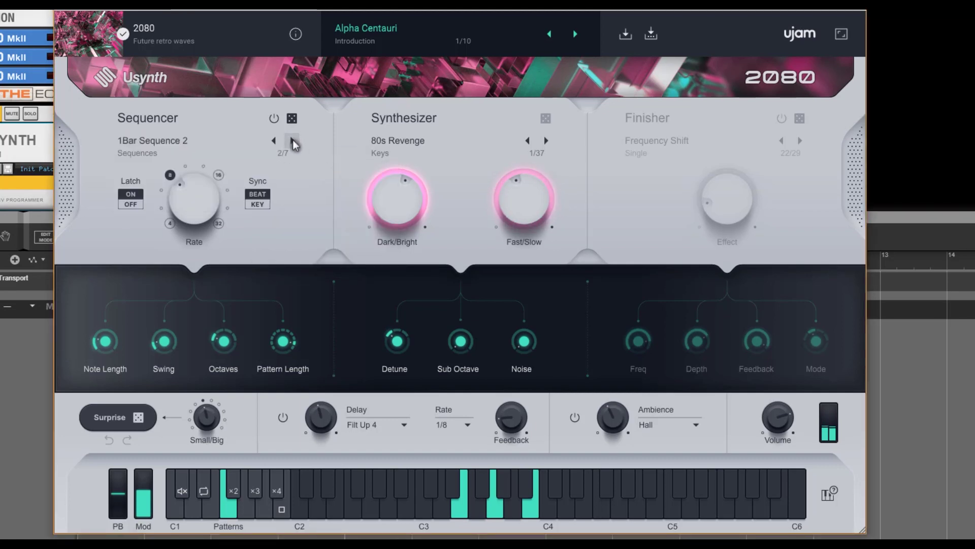
# - Switch the Sequencer to the Arp Basic arpeggio and advance it to 1Bar Arp D
pyautogui.click(161, 142)
pyautogui.moveTo(188, 185)
pyautogui.click(337, 188)
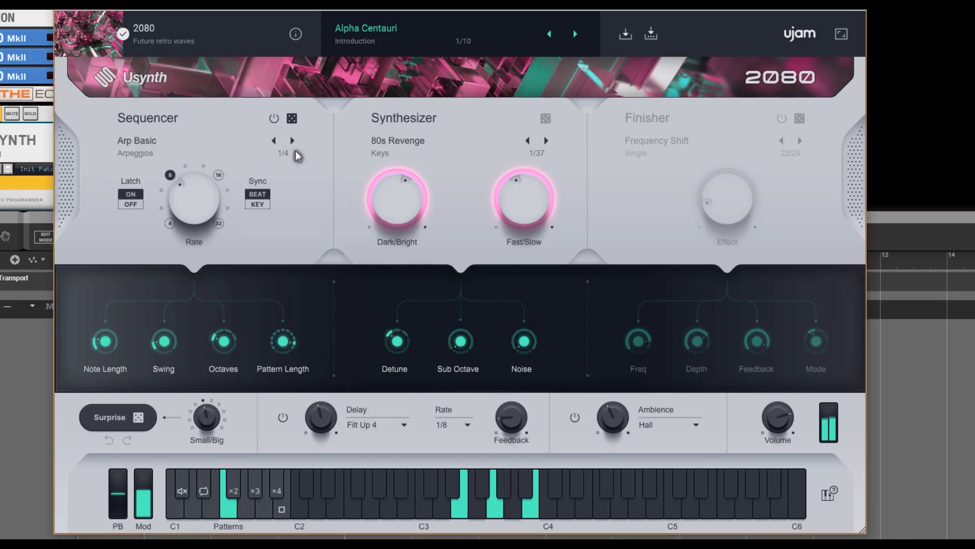
pyautogui.click(292, 141)
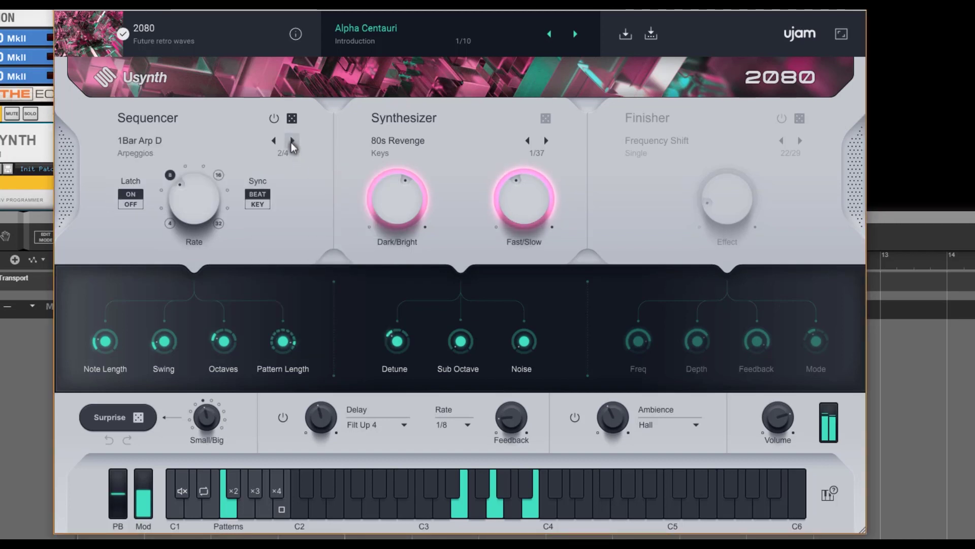
# - Set the Sequencer to the 4Bar Chords 2 pattern by way of 4Bar Chords 1, lower its Rate one notch below 8 and turn Latch off
pyautogui.click(148, 141)
pyautogui.moveTo(161, 196)
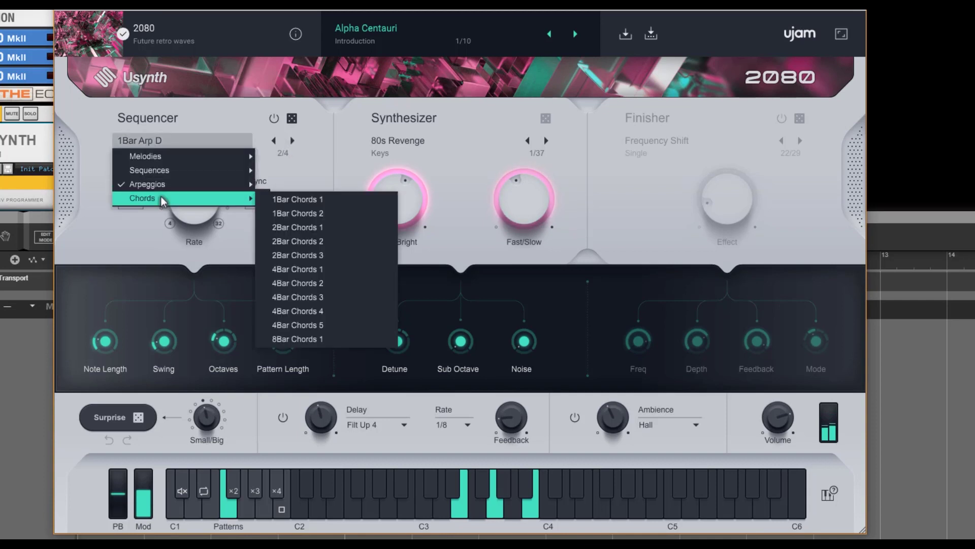
pyautogui.click(297, 267)
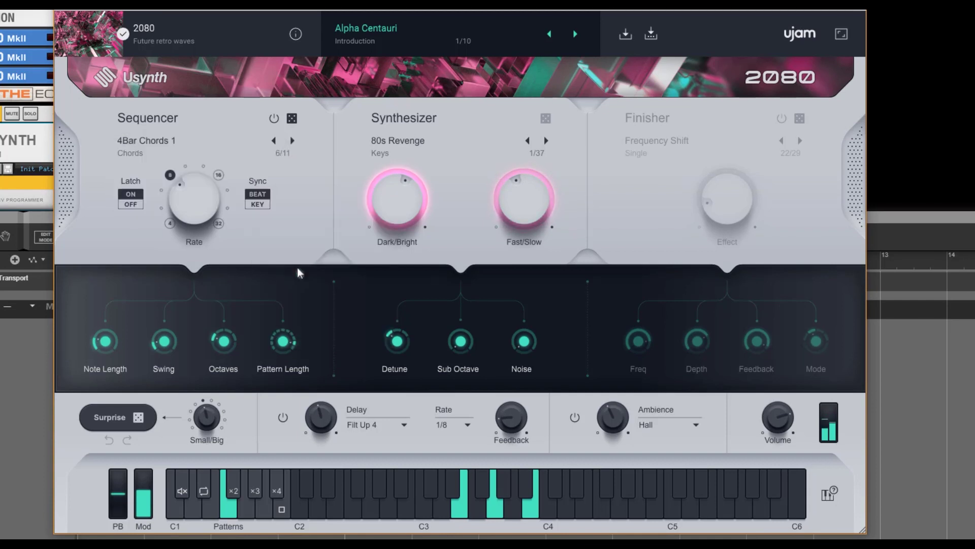
pyautogui.click(294, 140)
pyautogui.moveTo(203, 207); pyautogui.dragTo(196, 250)
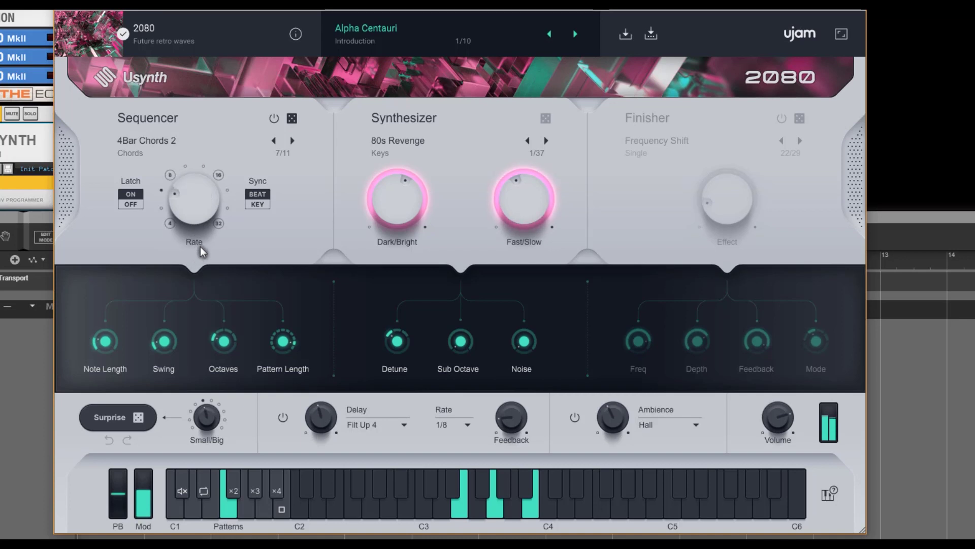
pyautogui.click(133, 205)
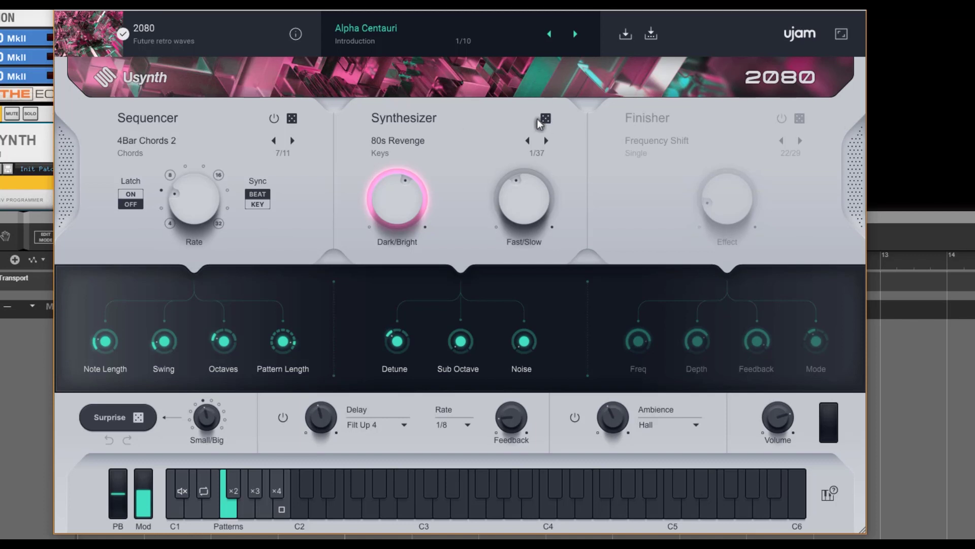
# - Browse the Synthesizer's sound categories, load the Alexandria sound from Keys and set Dark/Bright slightly above the middle
pyautogui.click(408, 140)
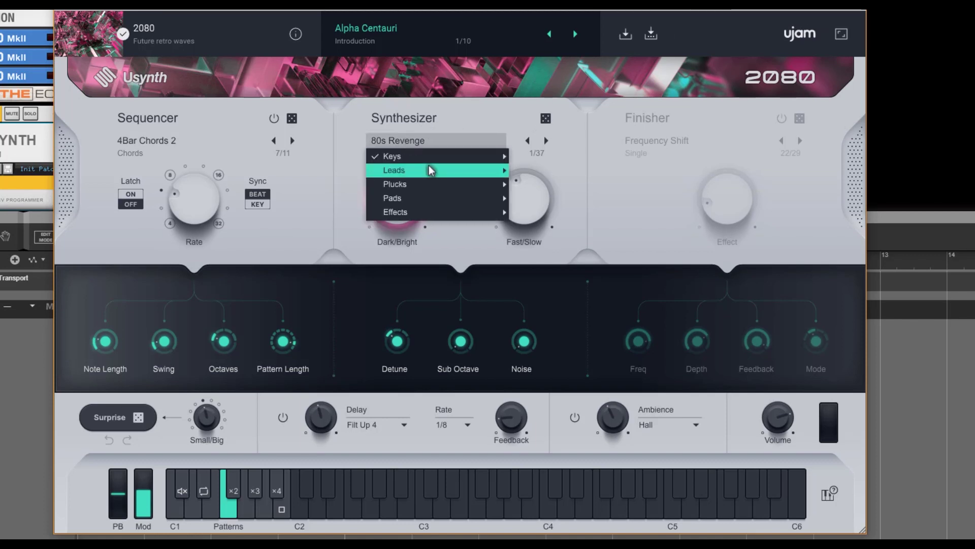
pyautogui.moveTo(432, 153)
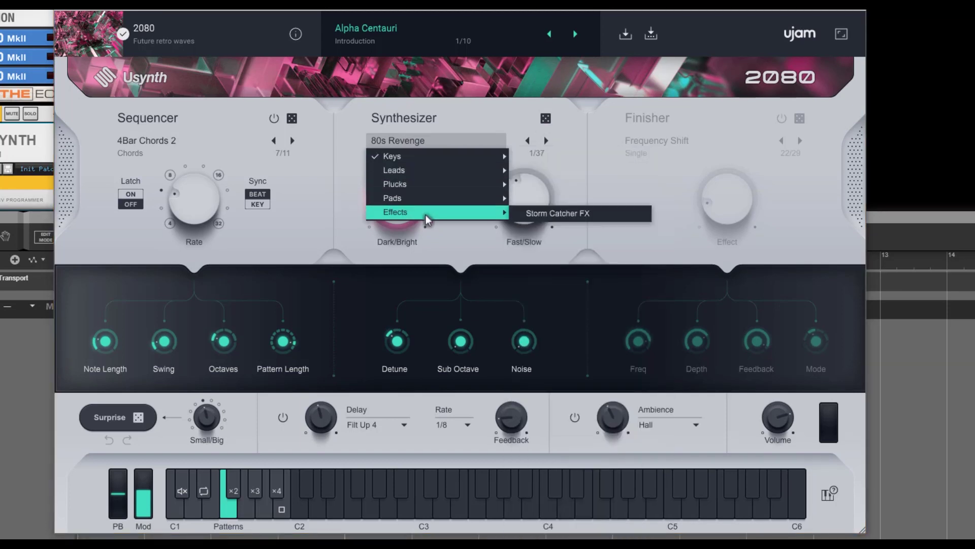
pyautogui.moveTo(467, 154)
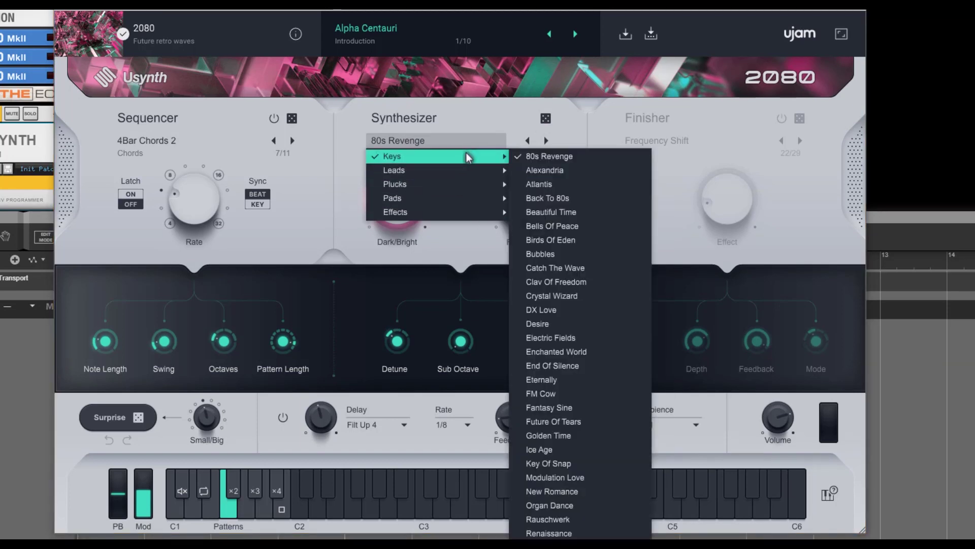
pyautogui.click(546, 171)
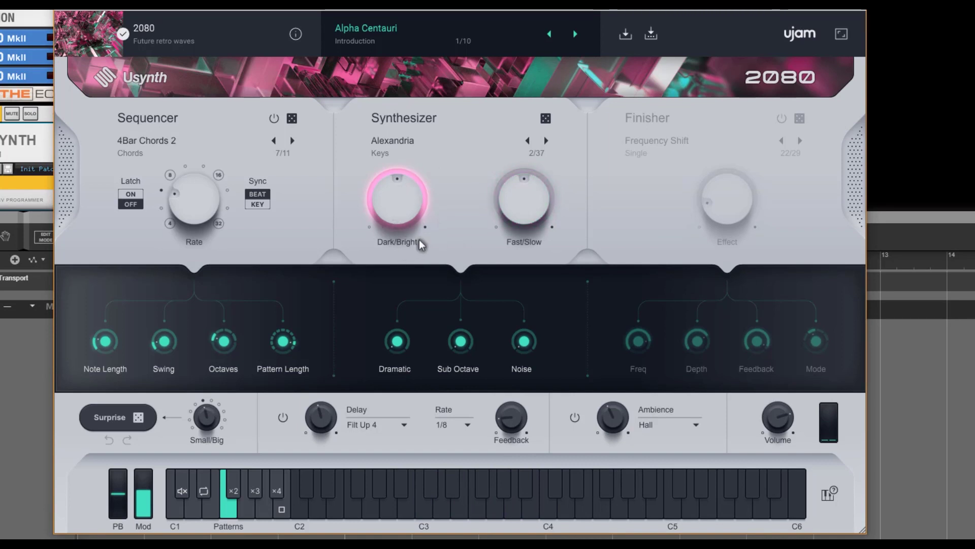
pyautogui.moveTo(385, 215); pyautogui.dragTo(396, 192)
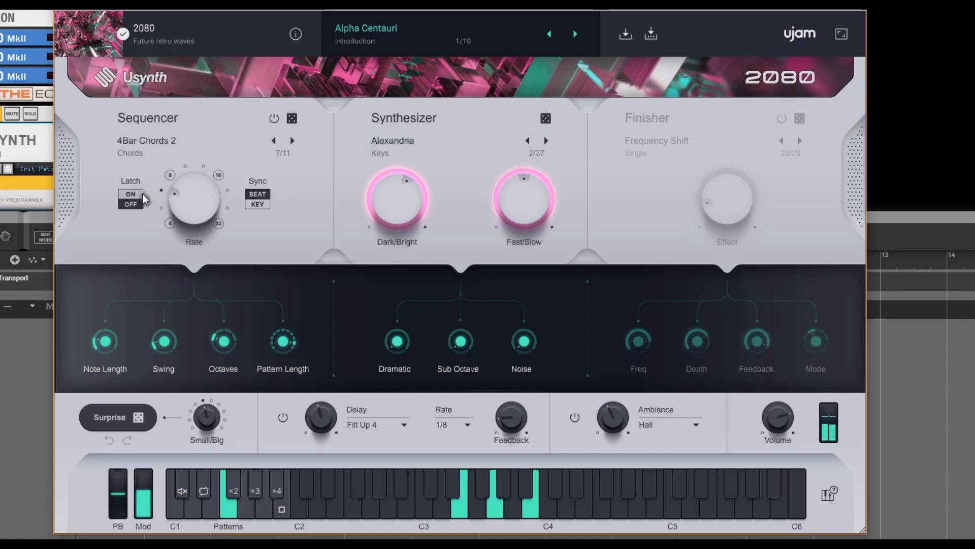
pyautogui.moveTo(398, 203)
pyautogui.mouseDown()
pyautogui.moveTo(395, 147)
pyautogui.moveTo(394, 276)
pyautogui.moveTo(392, 211)
pyautogui.mouseUp()
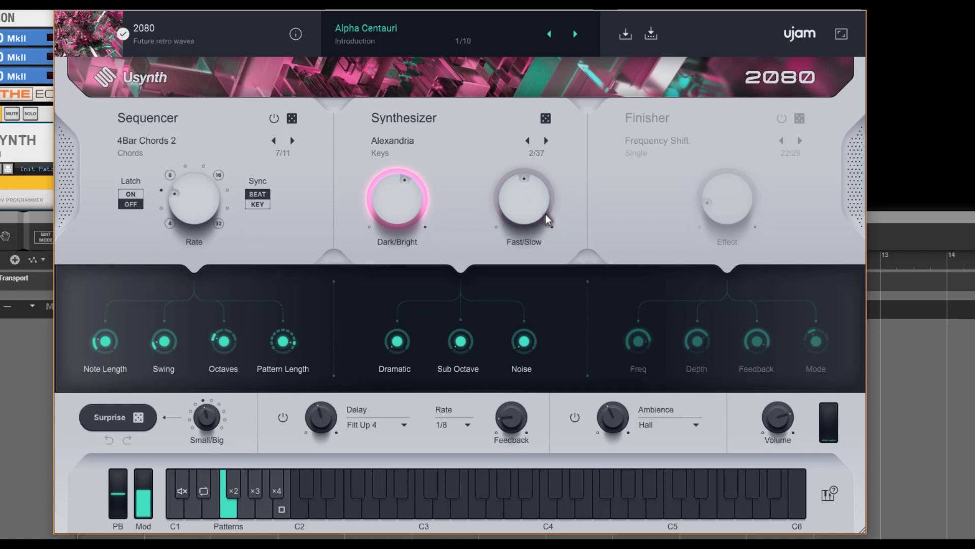
# - Try the Synthesizer's Fast/Slow setting low at 12% and high at 84%, return it to the middle and turn Latch off
pyautogui.moveTo(546, 214); pyautogui.dragTo(527, 254)
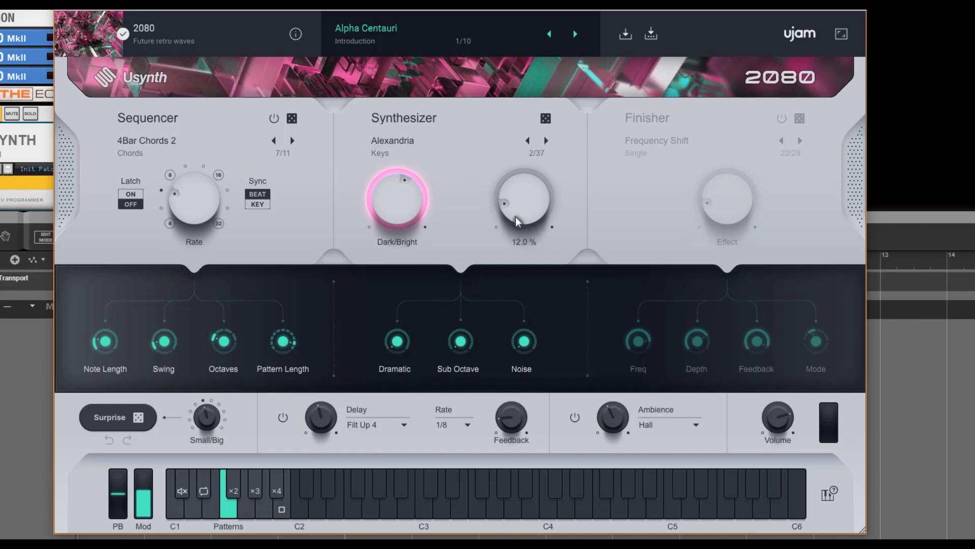
pyautogui.moveTo(516, 216); pyautogui.dragTo(525, 193)
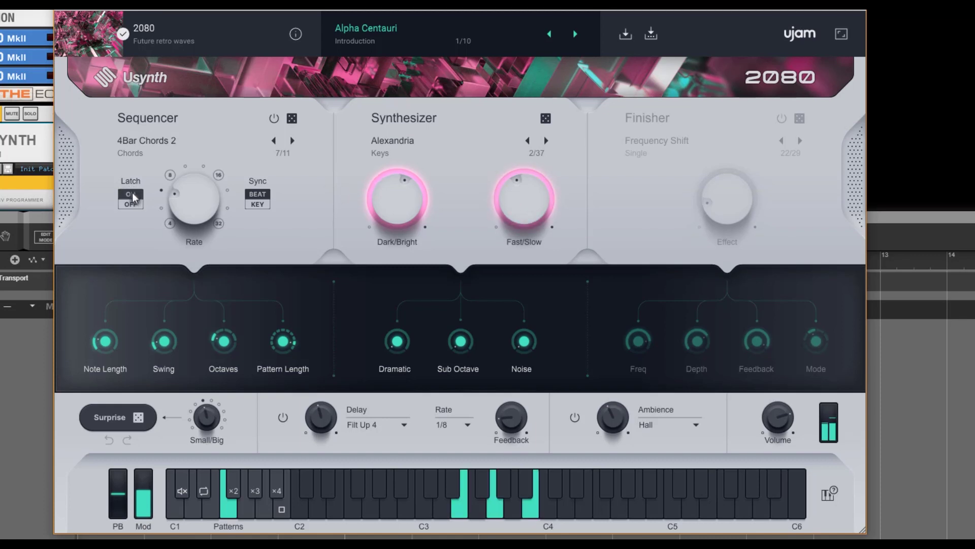
pyautogui.moveTo(534, 208); pyautogui.dragTo(525, 256)
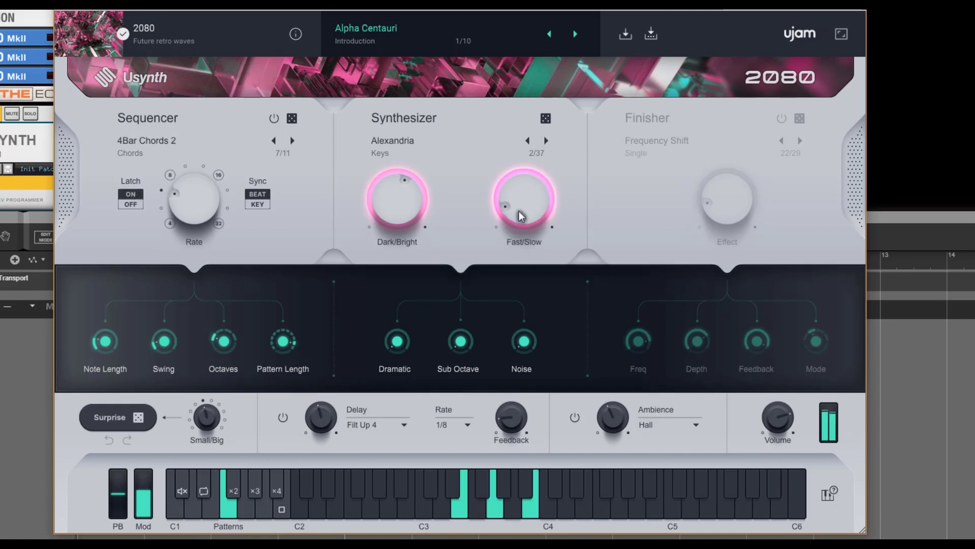
pyautogui.moveTo(520, 216); pyautogui.dragTo(505, 114)
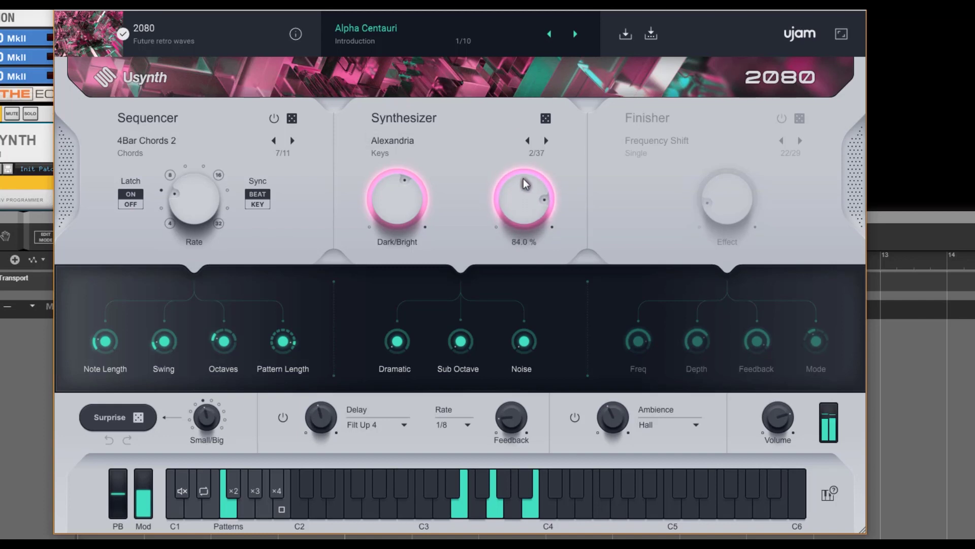
pyautogui.moveTo(526, 210); pyautogui.dragTo(532, 251)
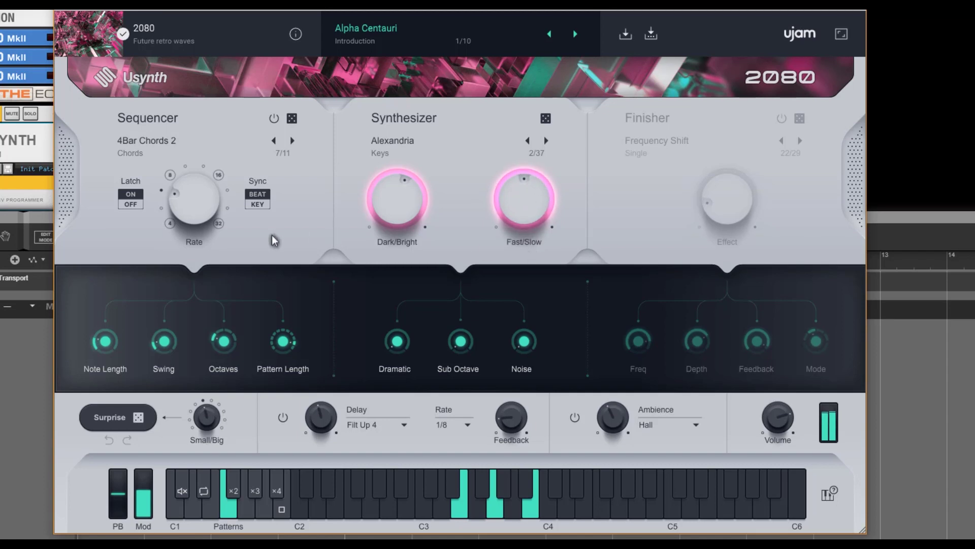
pyautogui.click(129, 205)
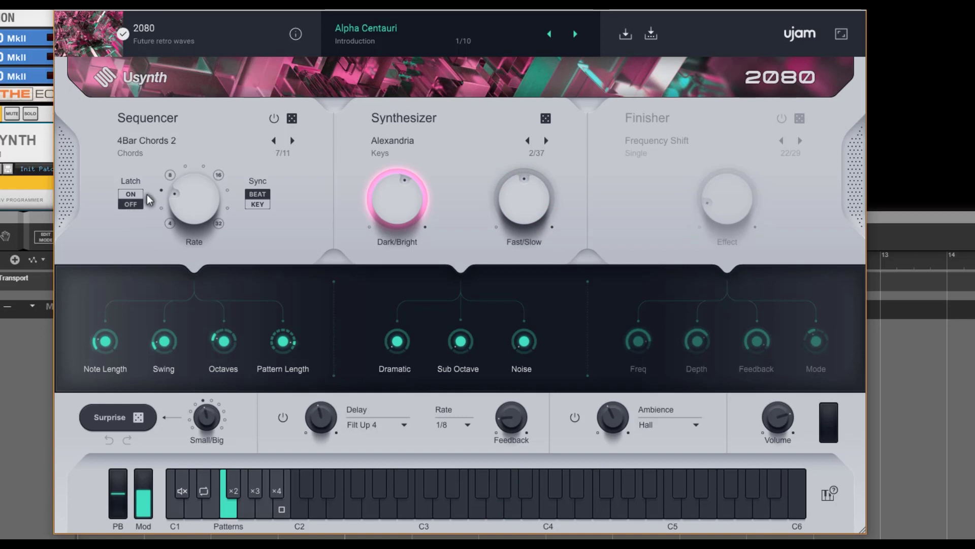
# - Switch on the Finisher section, toggling it off and on again to compare
pyautogui.click(778, 118)
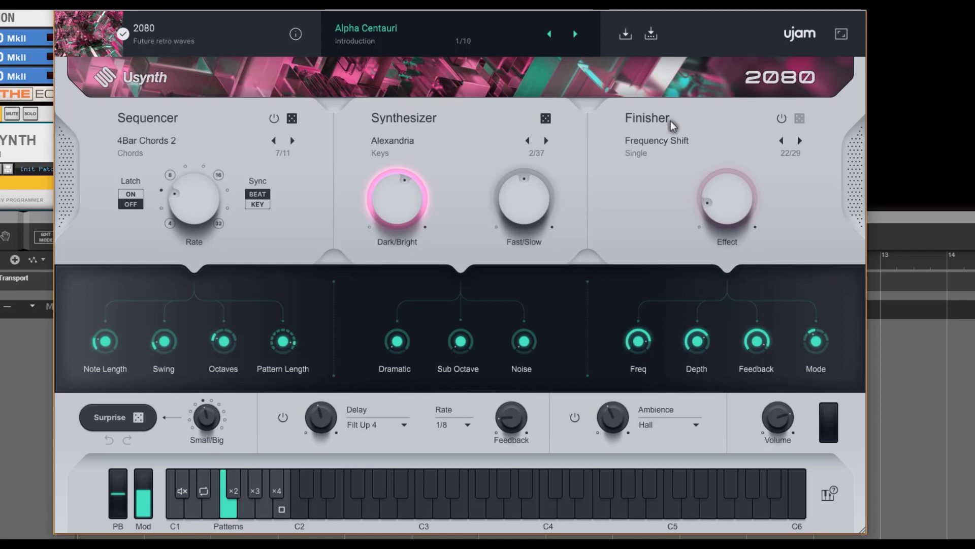
pyautogui.click(781, 118)
pyautogui.click(781, 119)
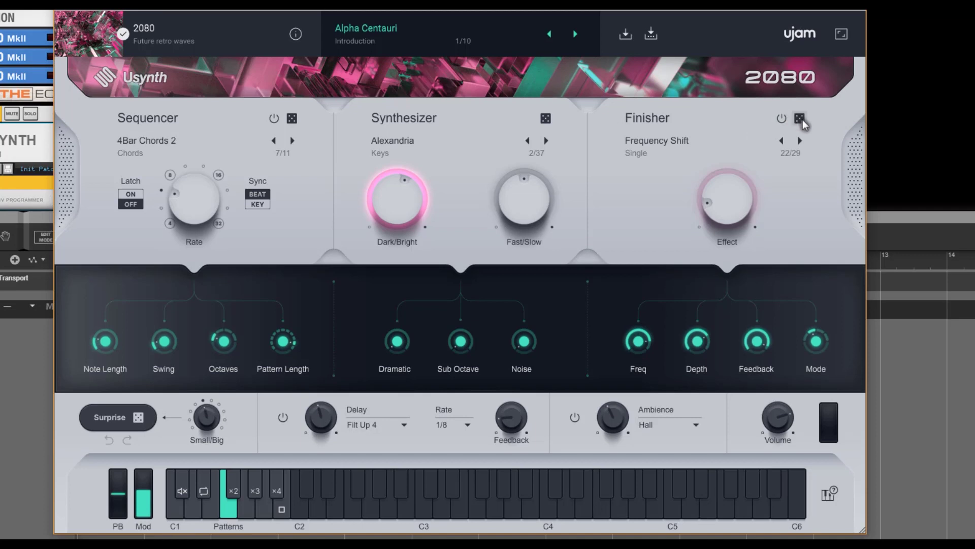
# - Try the Finisher's Single effect Overdrive, adjust its fourth parameter and advance to the LoFi effect
pyautogui.click(656, 141)
pyautogui.moveTo(677, 152)
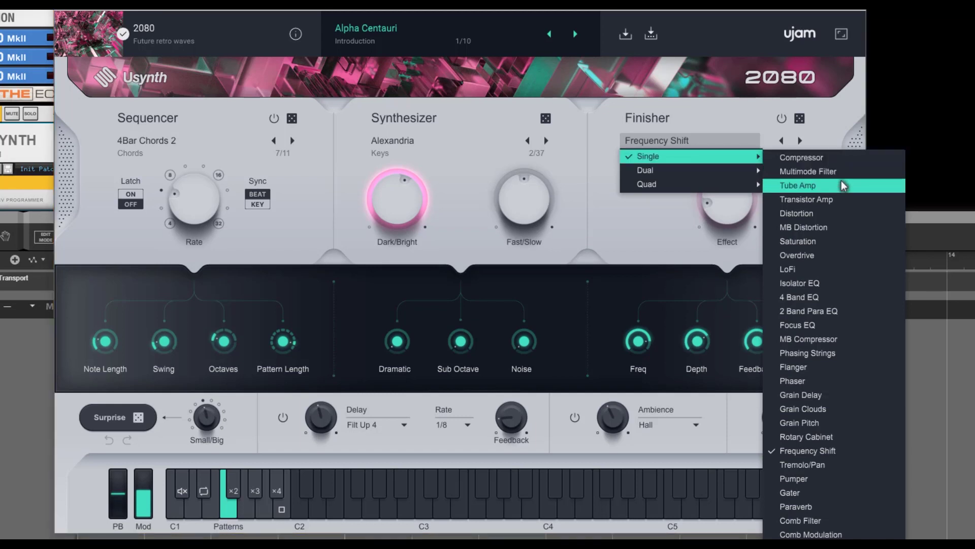
pyautogui.click(839, 254)
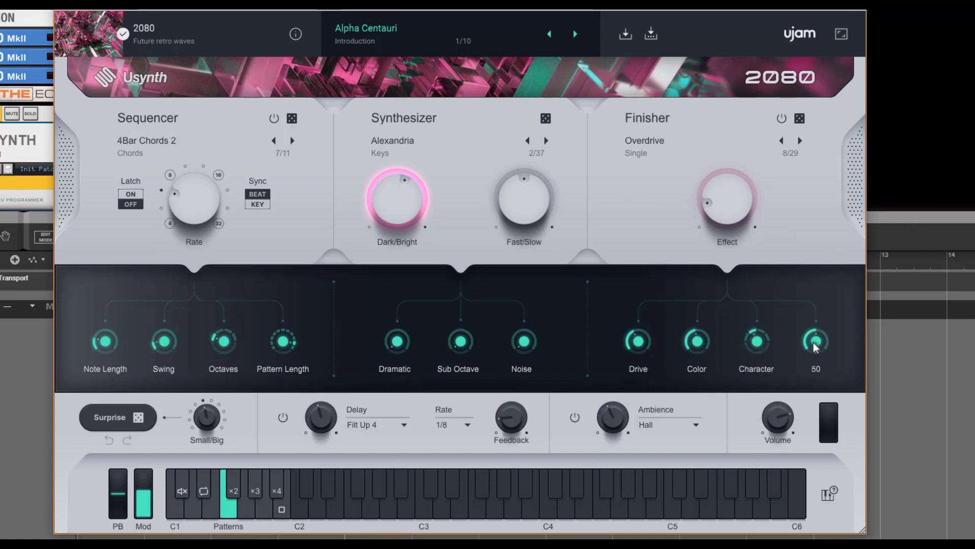
pyautogui.moveTo(813, 342); pyautogui.dragTo(801, 382)
pyautogui.click(798, 142)
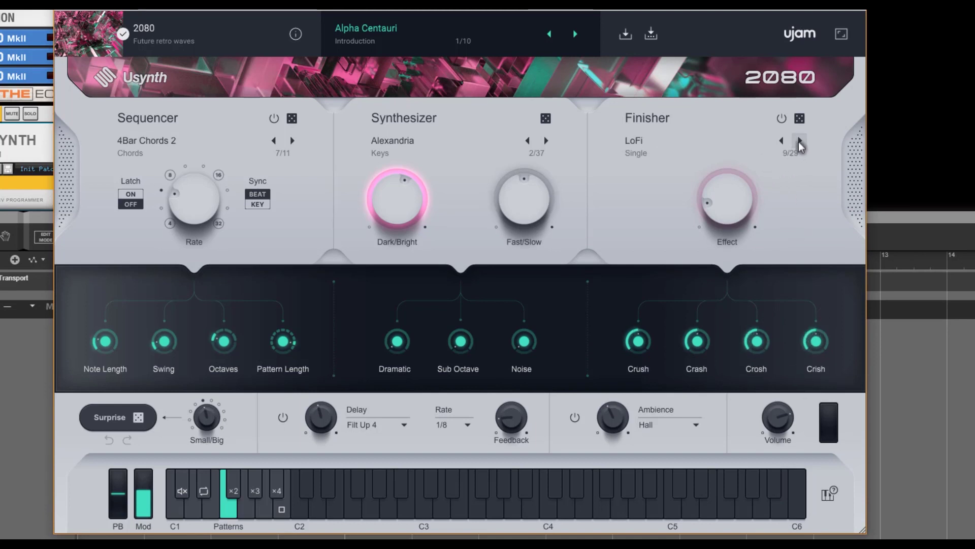
pyautogui.moveTo(645, 356)
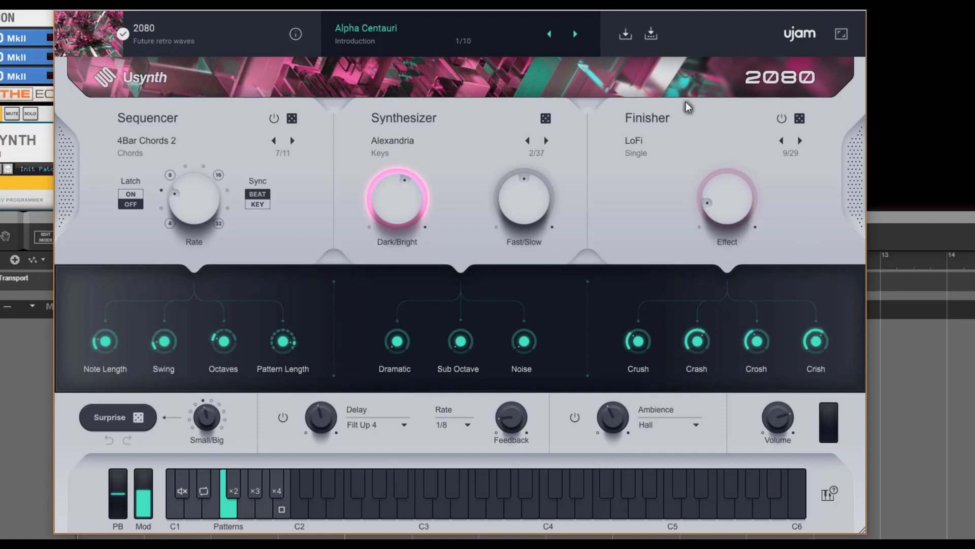
# - Change the Finisher to the Compressor effect from the Single category
pyautogui.click(649, 140)
pyautogui.moveTo(758, 157)
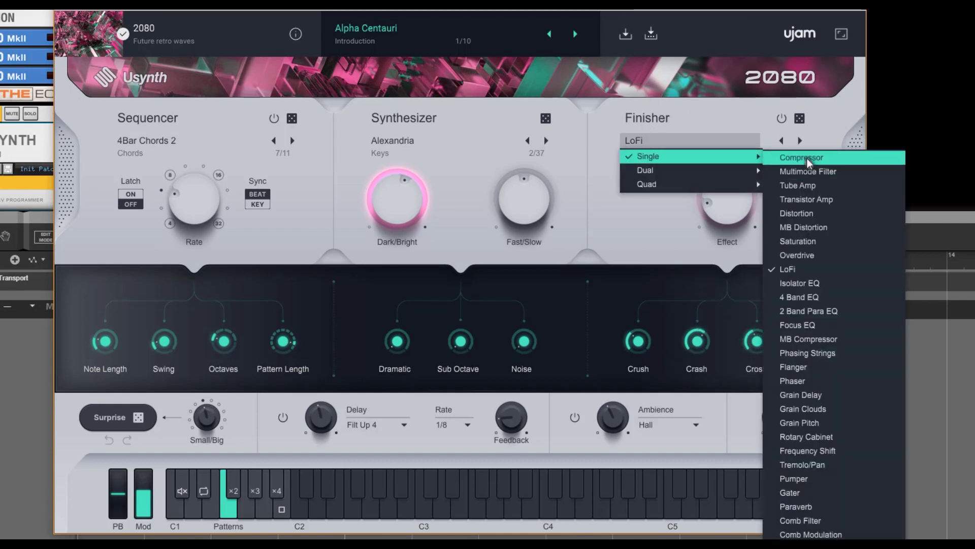
pyautogui.click(806, 157)
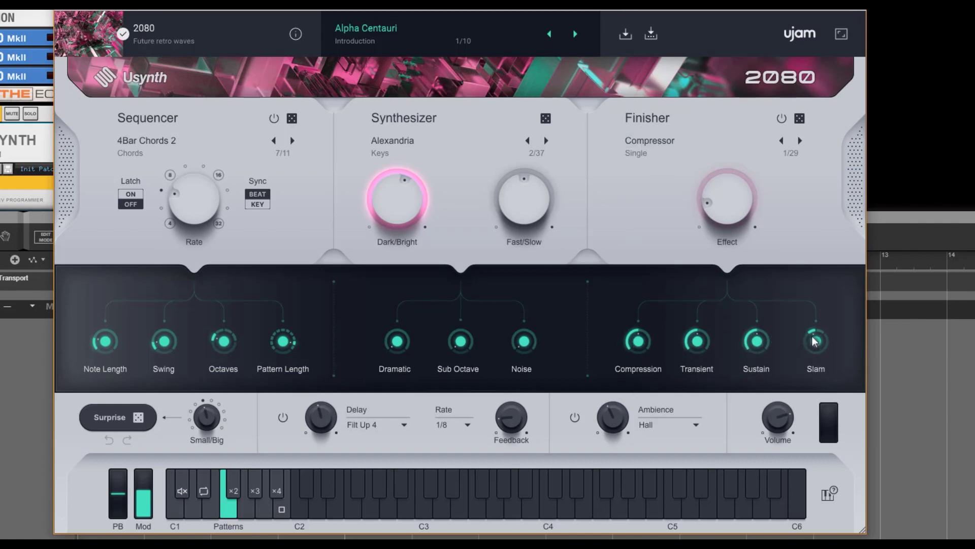
# - Try the Finisher's Dual effects, choosing Super Chorus and changing it to Overdrive Chorus
pyautogui.click(649, 140)
pyautogui.moveTo(688, 169)
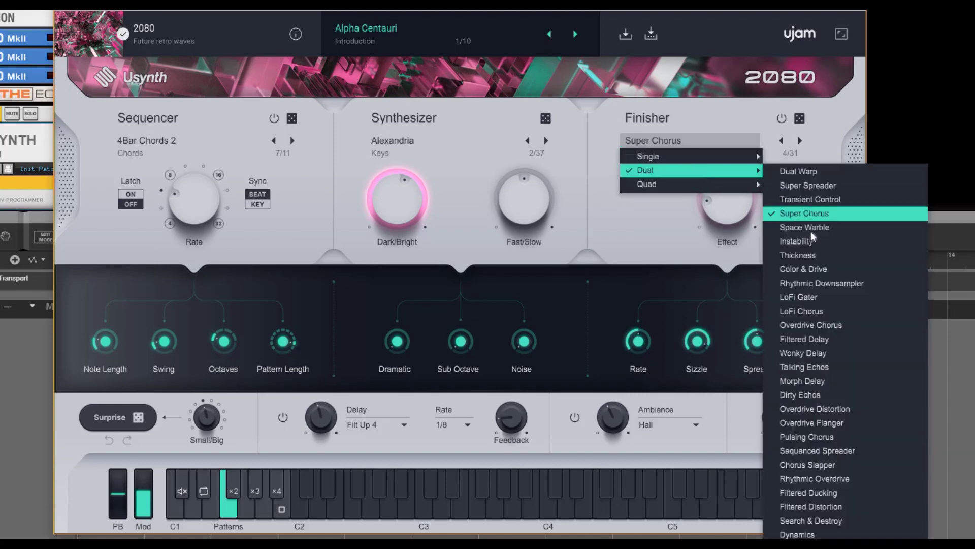
pyautogui.click(844, 327)
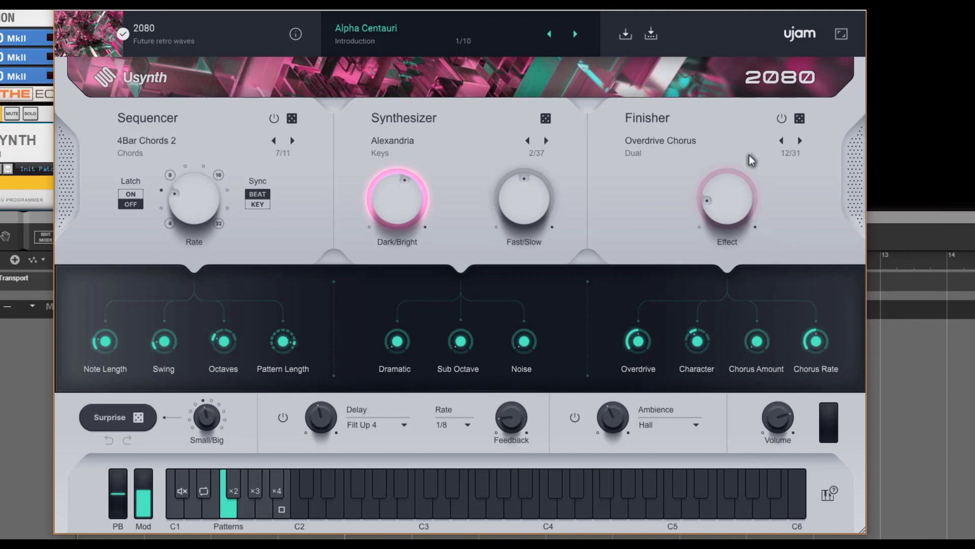
# - Set the Finisher to the A Different Flavor effect from the Quad category
pyautogui.click(659, 141)
pyautogui.moveTo(654, 184)
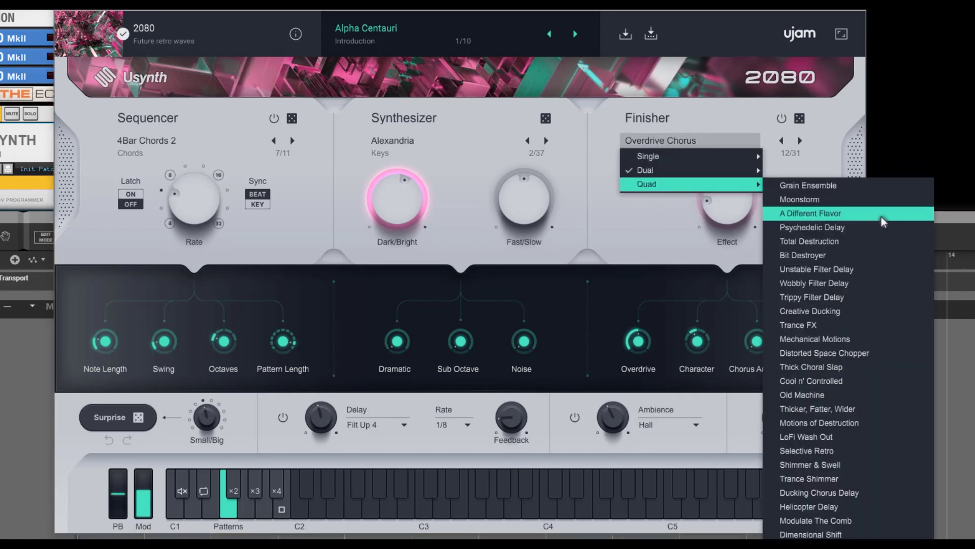
pyautogui.click(848, 212)
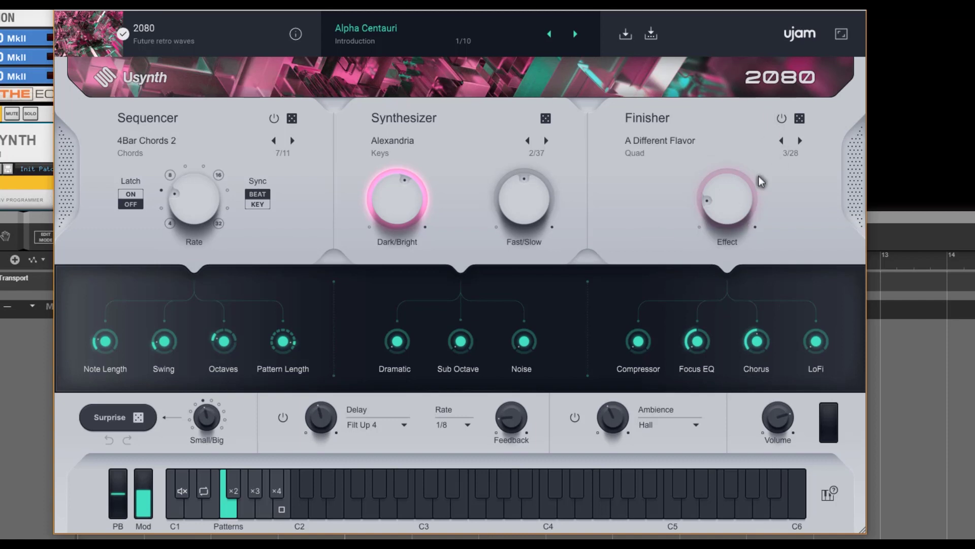
# - Raise the Finisher's Effect amount and browse its Quad effects through Psychedelic Delay to Bit Destroyer
pyautogui.moveTo(718, 175); pyautogui.dragTo(756, 170)
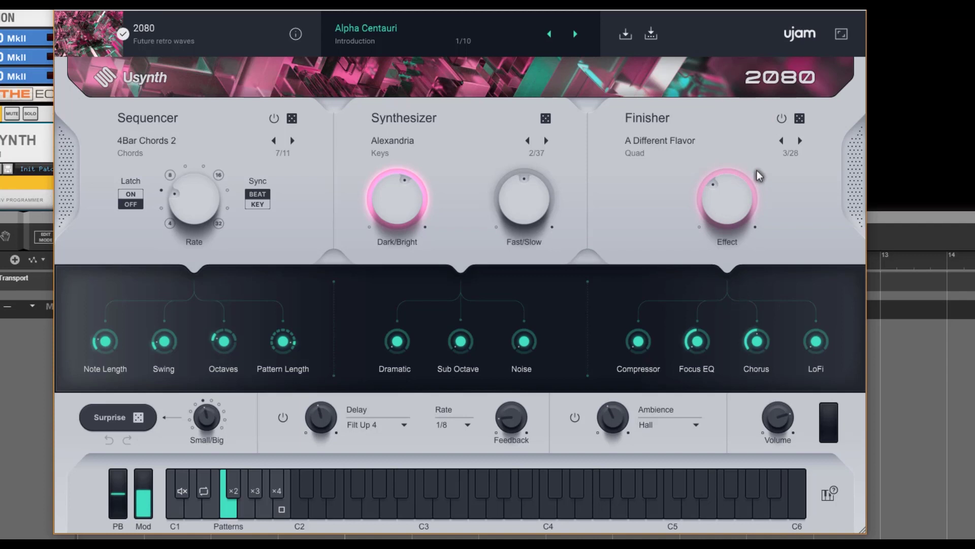
pyautogui.click(800, 141)
pyautogui.click(800, 141)
pyautogui.click(781, 140)
pyautogui.click(781, 141)
pyautogui.click(801, 141)
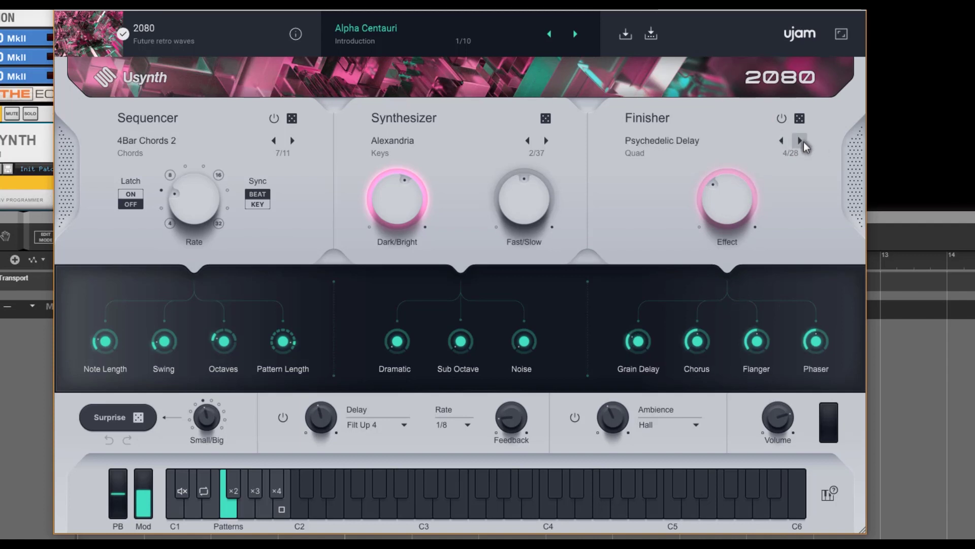
pyautogui.click(801, 141)
pyautogui.click(801, 142)
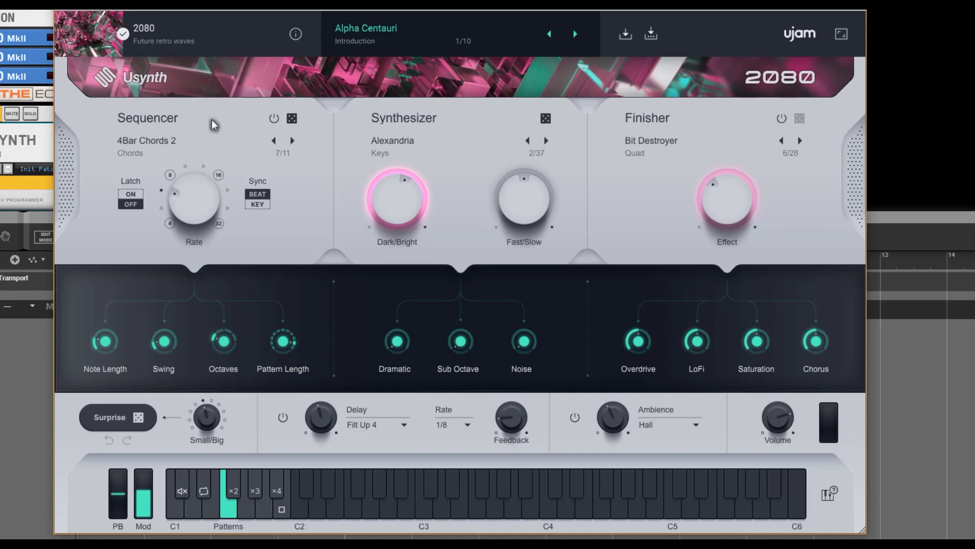
# - Load the Anamorphic preset and advance its Finisher through the Quad effects to Selective Retro
pyautogui.click(575, 34)
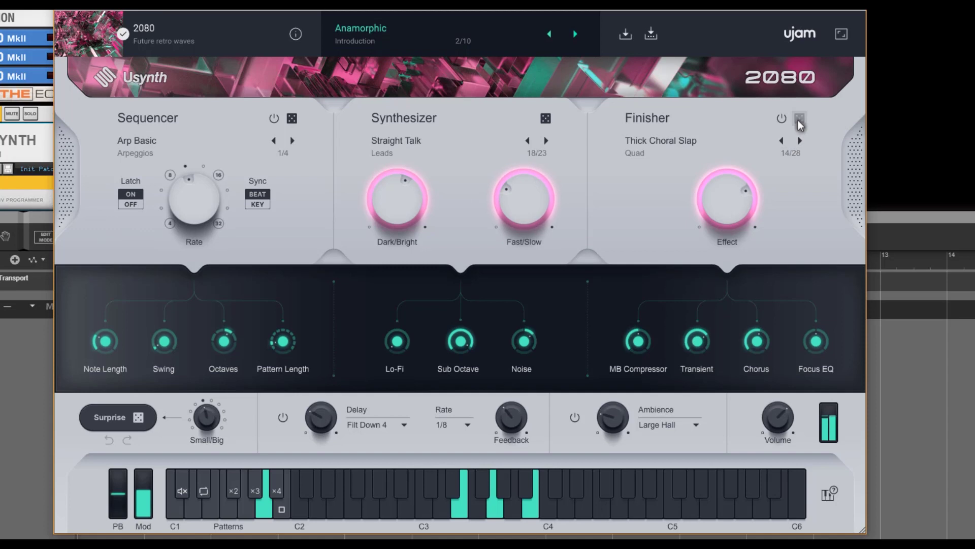
pyautogui.click(799, 142)
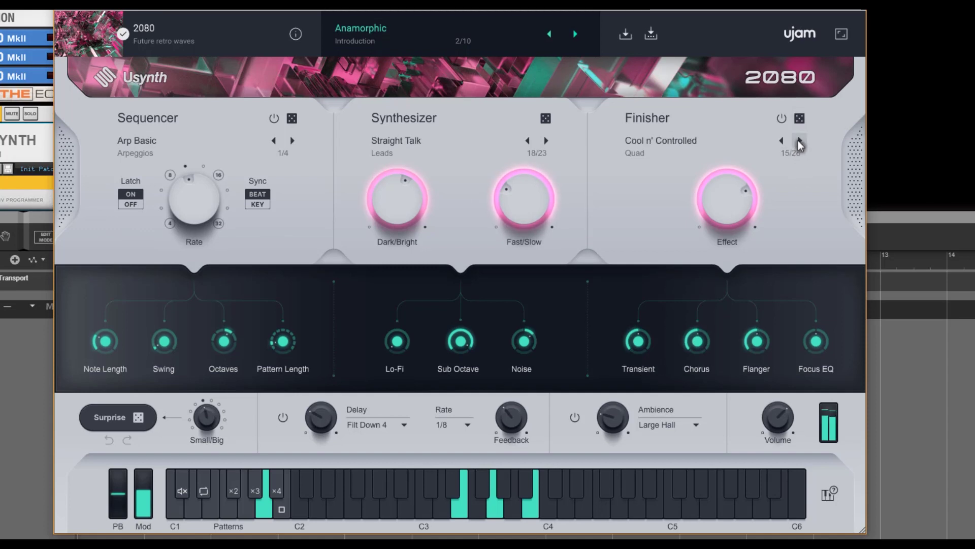
pyautogui.click(799, 142)
pyautogui.click(799, 142)
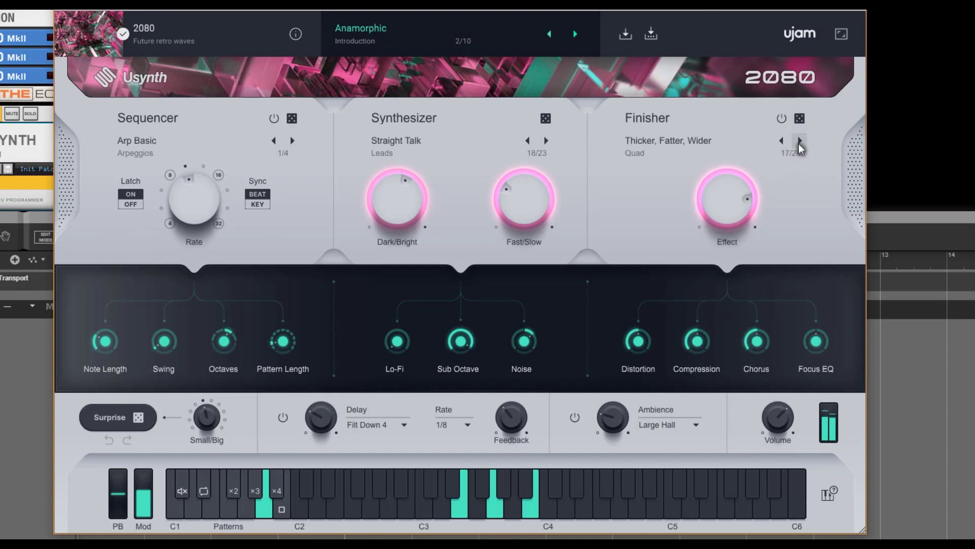
pyautogui.click(799, 142)
pyautogui.click(799, 141)
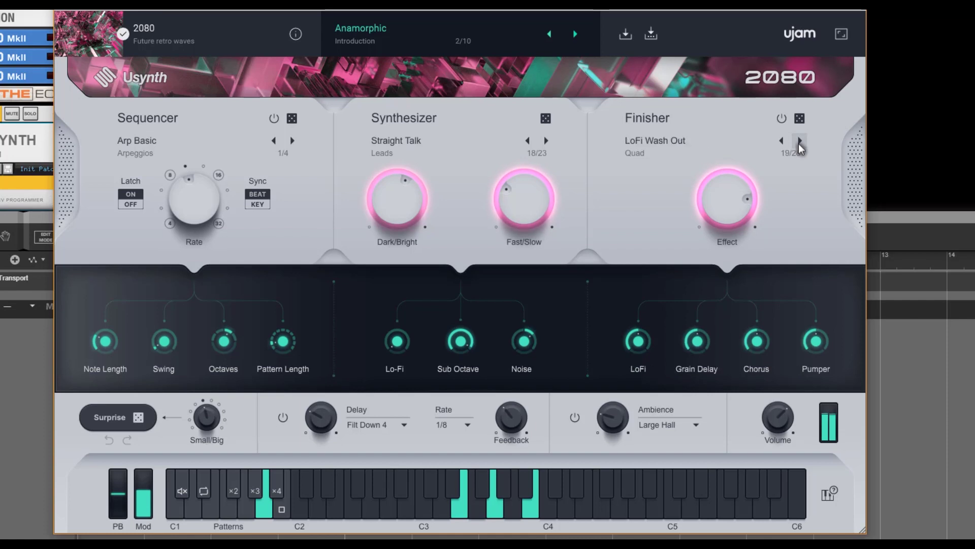
pyautogui.click(799, 142)
# - Switch the Finisher to the Dual category at Dual Warp and advance through Super Chorus to Space Warble
pyautogui.click(660, 141)
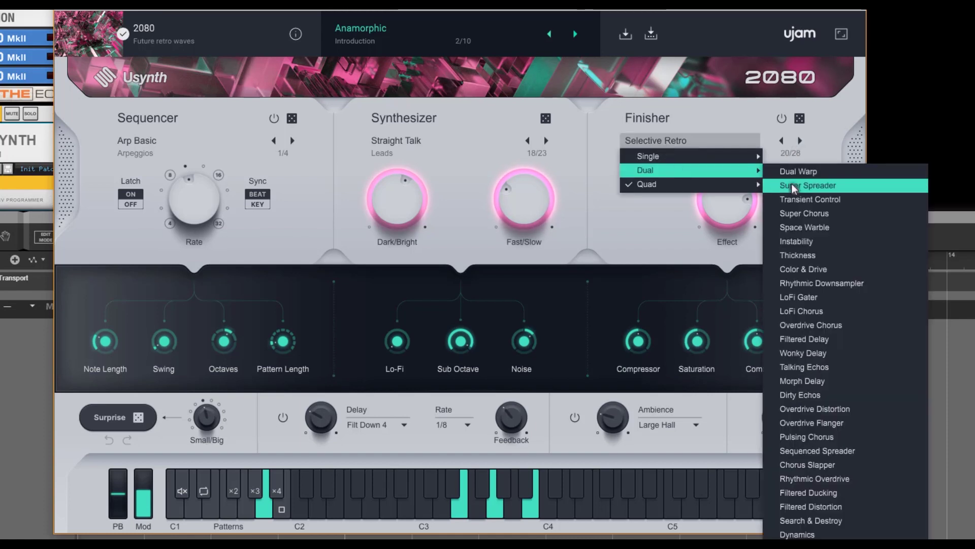
pyautogui.click(812, 181)
pyautogui.click(800, 141)
pyautogui.click(800, 141)
pyautogui.click(800, 141)
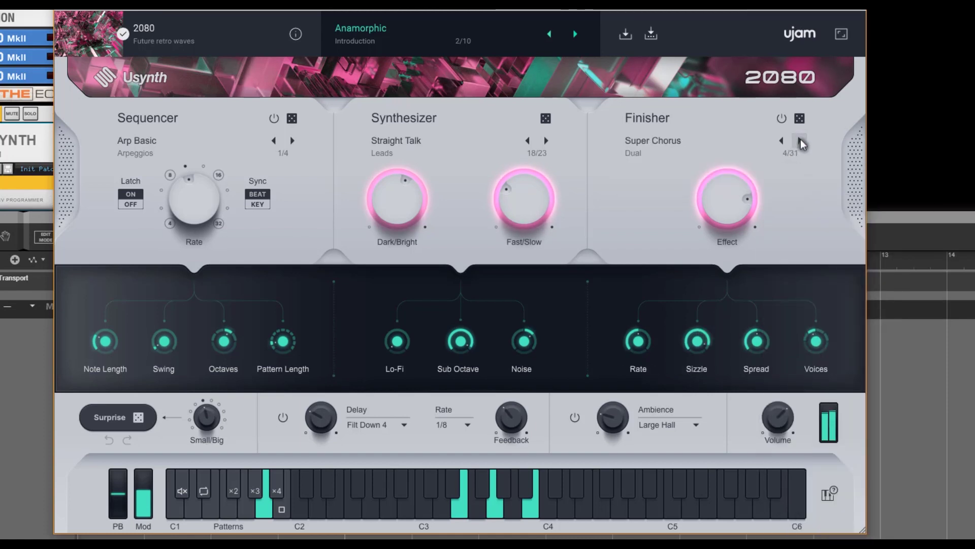
pyautogui.click(800, 141)
# - Set the Finisher to the Single effect LoFi and raise the Effect amount to 100
pyautogui.click(681, 151)
pyautogui.moveTo(680, 153)
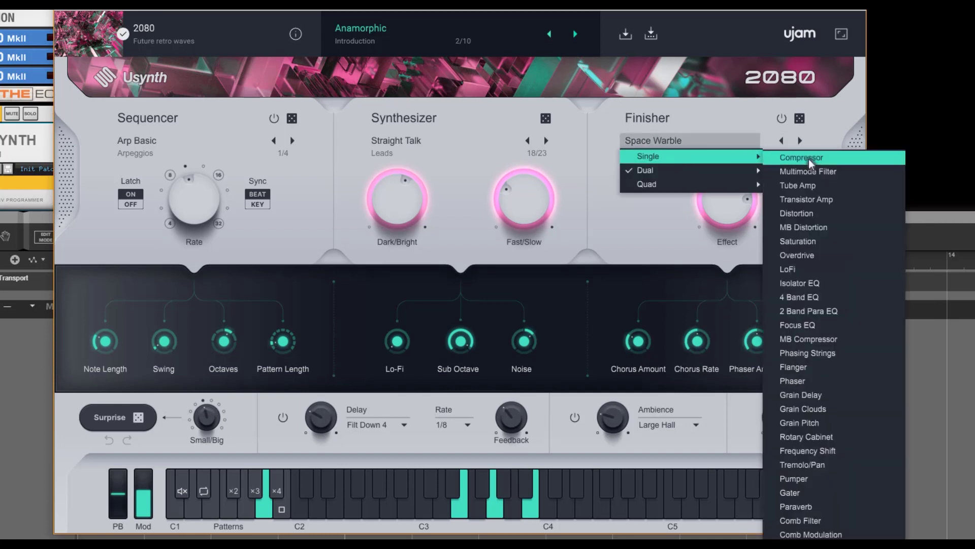
pyautogui.click(824, 279)
pyautogui.moveTo(751, 205); pyautogui.dragTo(727, 159)
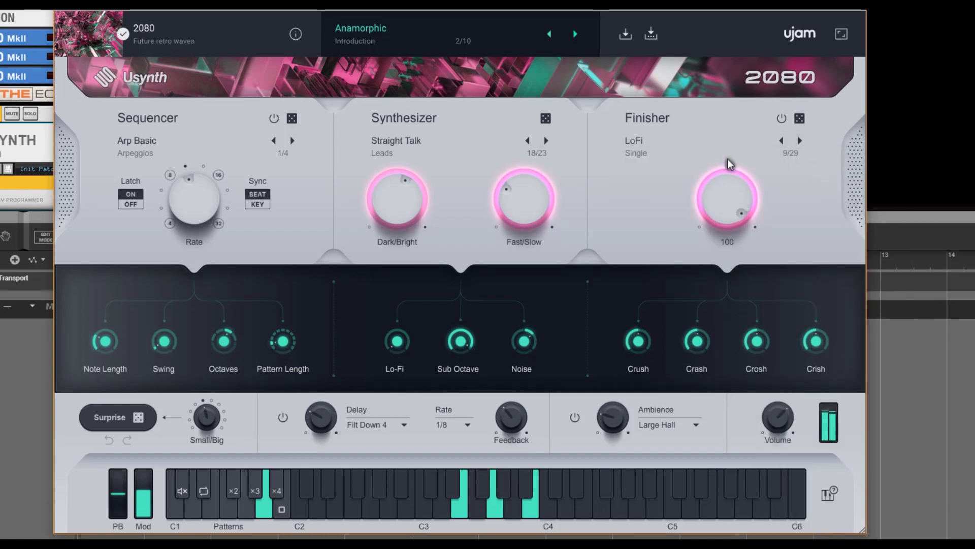
# - Advance the Finisher's Single effect to 2 Band Para EQ, reducing the Effect amount slightly along the way
pyautogui.click(801, 141)
pyautogui.click(800, 142)
pyautogui.moveTo(737, 169); pyautogui.dragTo(731, 200)
pyautogui.click(800, 143)
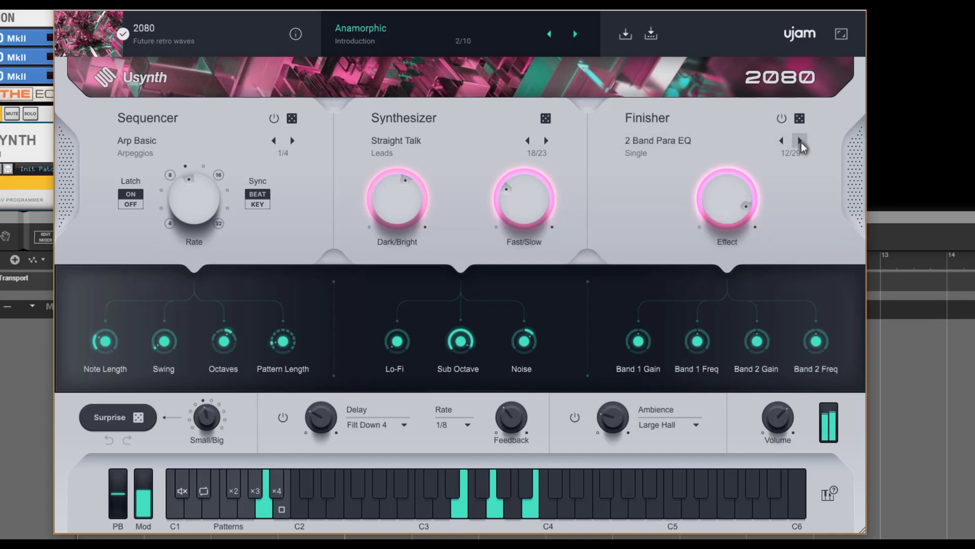
# - Advance the Finisher to Focus EQ and raise its Focus, Lo Contour and Hi Contour parameters
pyautogui.click(801, 143)
pyautogui.moveTo(641, 342); pyautogui.dragTo(648, 305)
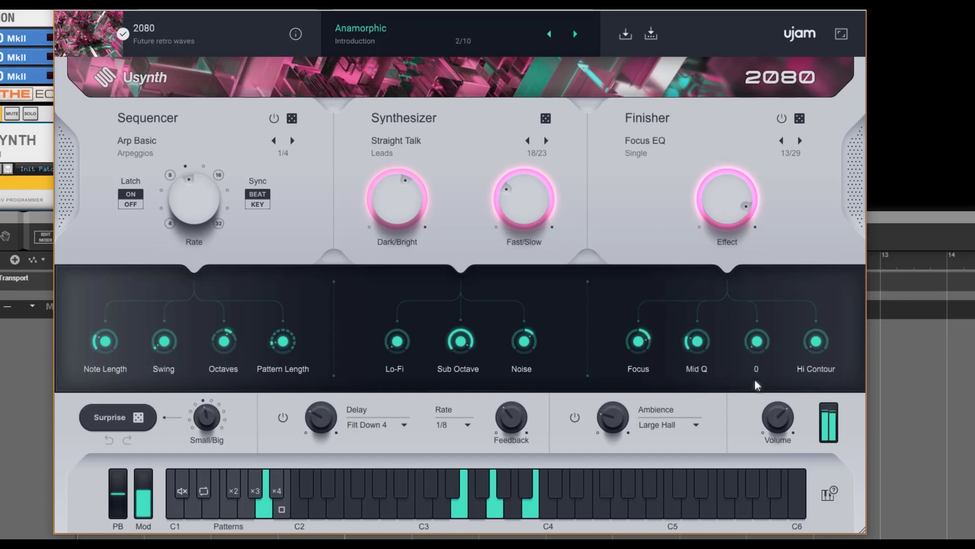
pyautogui.moveTo(748, 358); pyautogui.dragTo(767, 269)
pyautogui.moveTo(814, 387); pyautogui.dragTo(821, 218)
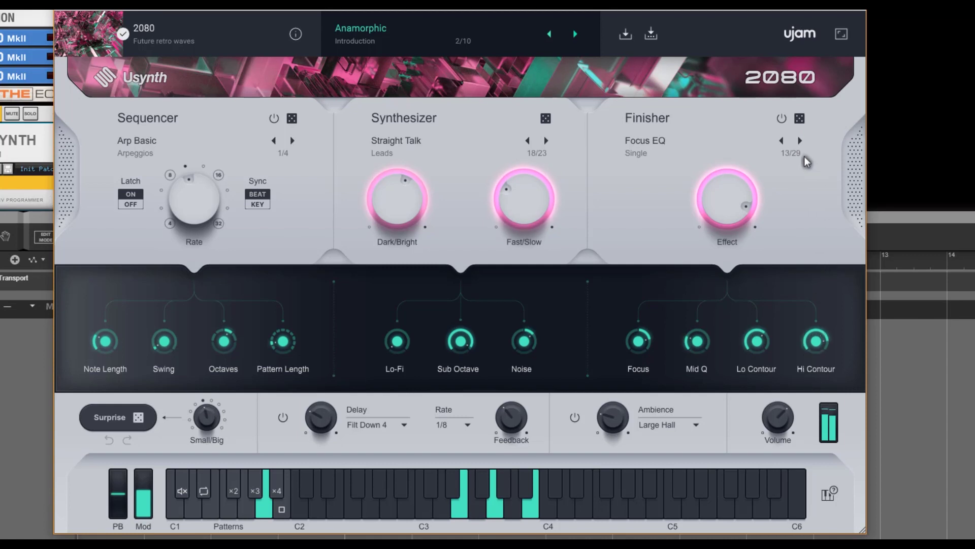
# - Advance the Finisher to MB Compressor, raise Lo Drive, set Hi Drive to about 76 and adjust Lo/Hi Spread
pyautogui.click(801, 141)
pyautogui.moveTo(641, 340); pyautogui.dragTo(645, 276)
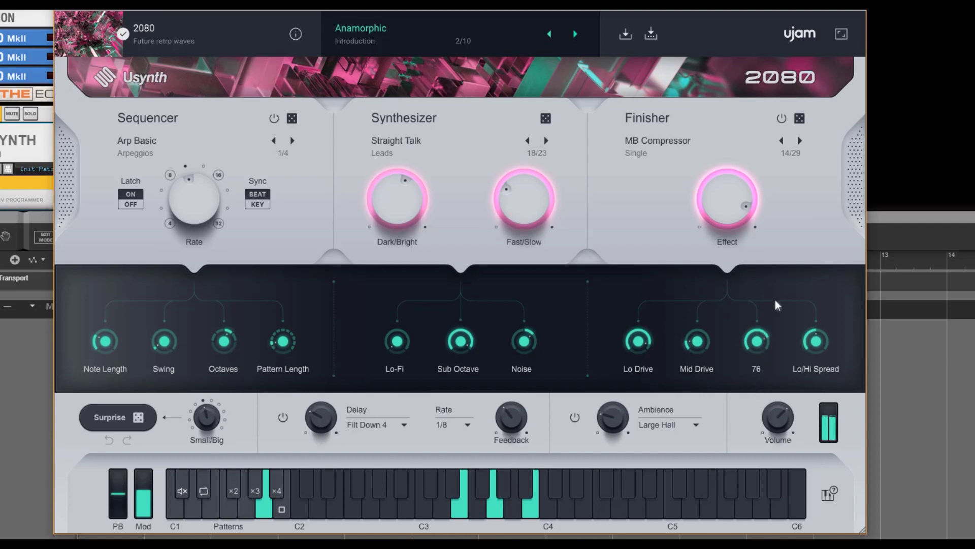
pyautogui.moveTo(819, 346)
pyautogui.mouseDown()
pyautogui.moveTo(819, 269)
pyautogui.moveTo(816, 357)
pyautogui.mouseUp()
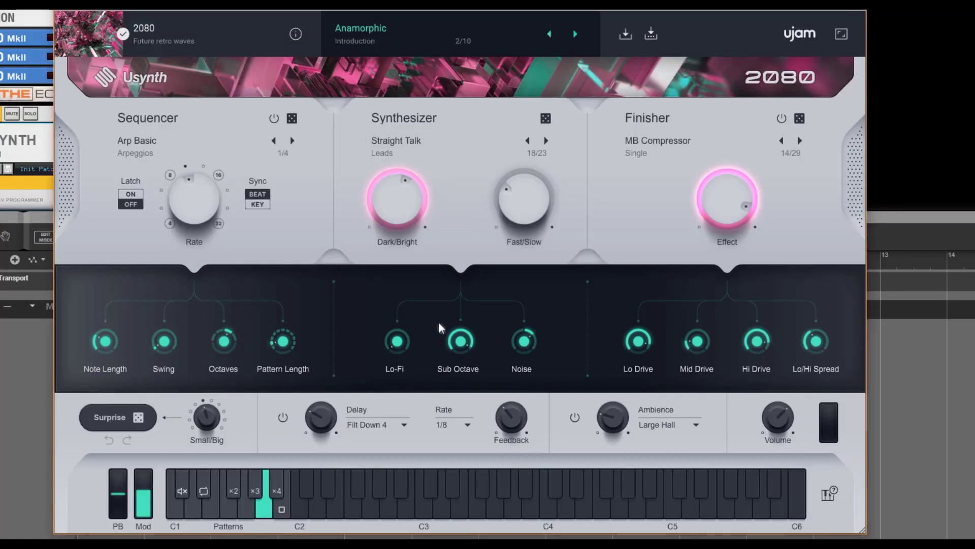
# - Advance the Synthesizer sound through Voice Of Saturn to Jam On It in the Plucks category
pyautogui.click(546, 140)
pyautogui.click(545, 140)
pyautogui.click(545, 140)
pyautogui.click(545, 140)
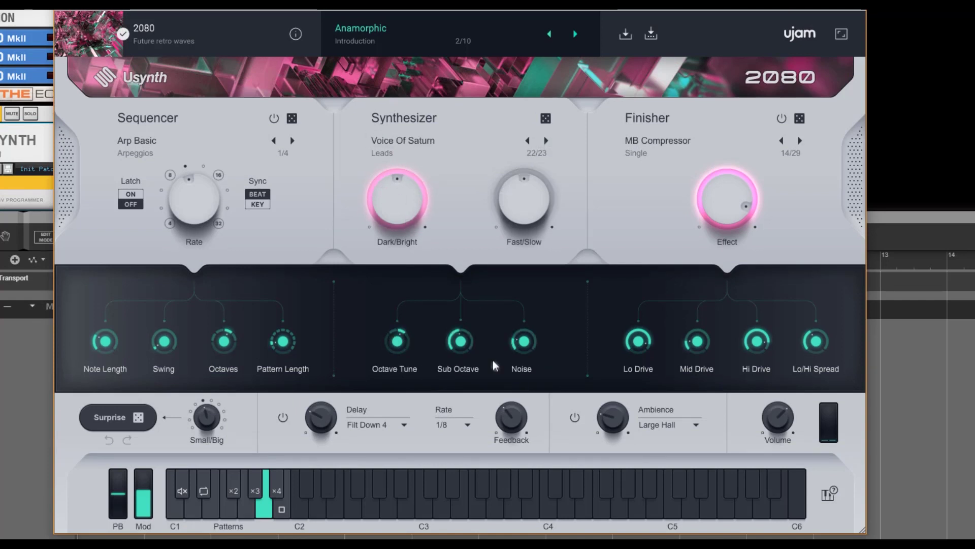
pyautogui.click(545, 141)
pyautogui.click(545, 140)
pyautogui.click(545, 140)
pyautogui.click(545, 141)
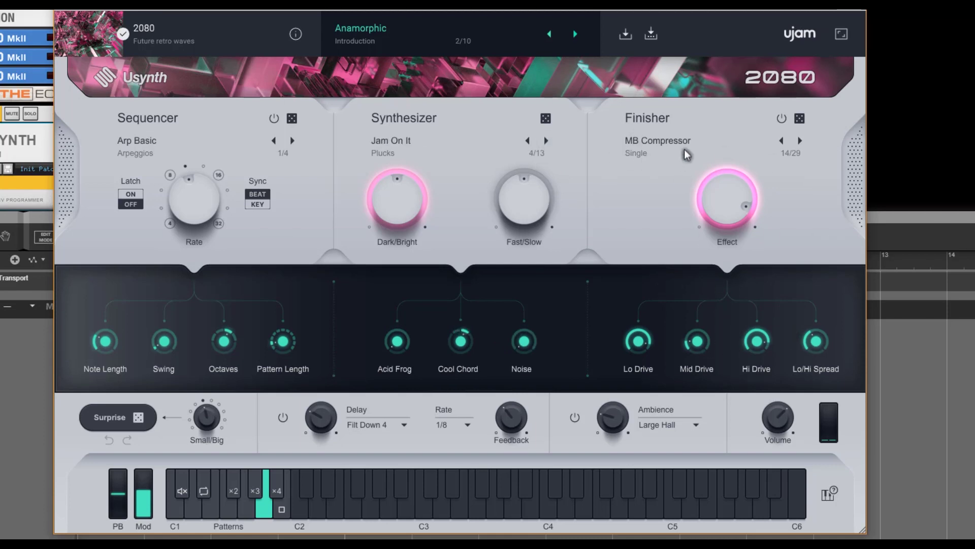
# - Advance the Finisher's Single effect through Grain Pitch to Gater
pyautogui.click(799, 141)
pyautogui.click(799, 141)
pyautogui.click(799, 141)
pyautogui.click(800, 141)
pyautogui.click(799, 140)
pyautogui.click(800, 141)
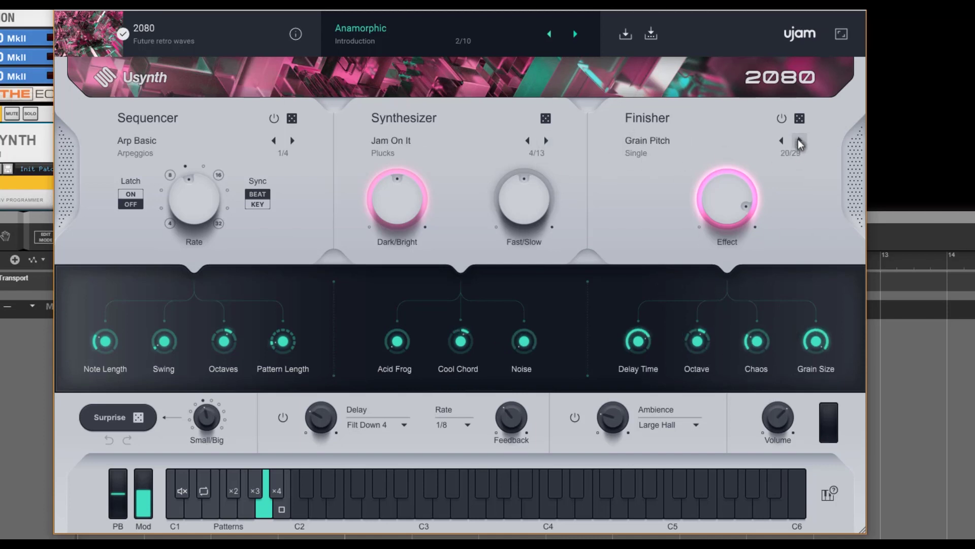
pyautogui.click(799, 140)
pyautogui.click(798, 141)
pyautogui.click(798, 141)
pyautogui.click(799, 141)
pyautogui.click(799, 141)
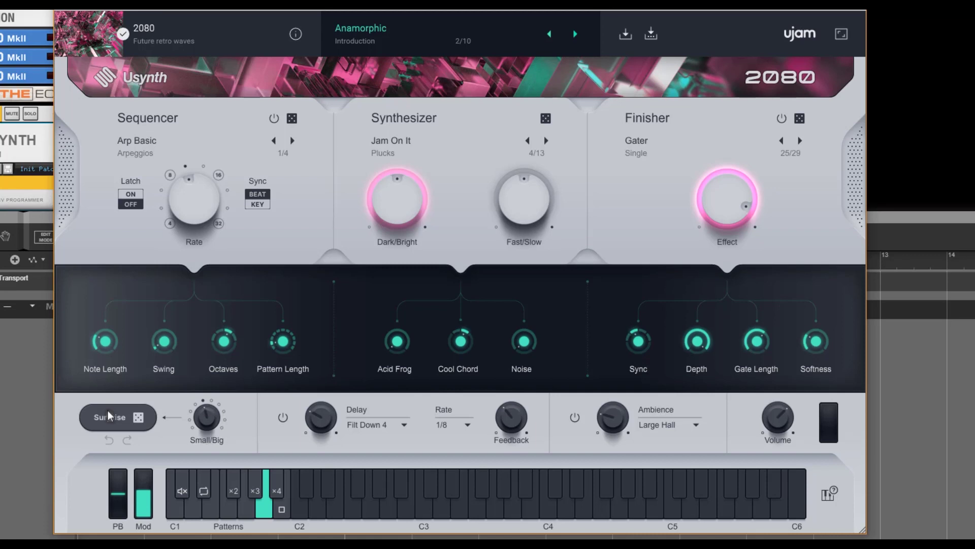
# - Randomize the patch's settings three times with Surprise, turning on the Sequencer's Latch after the first randomization
pyautogui.click(131, 418)
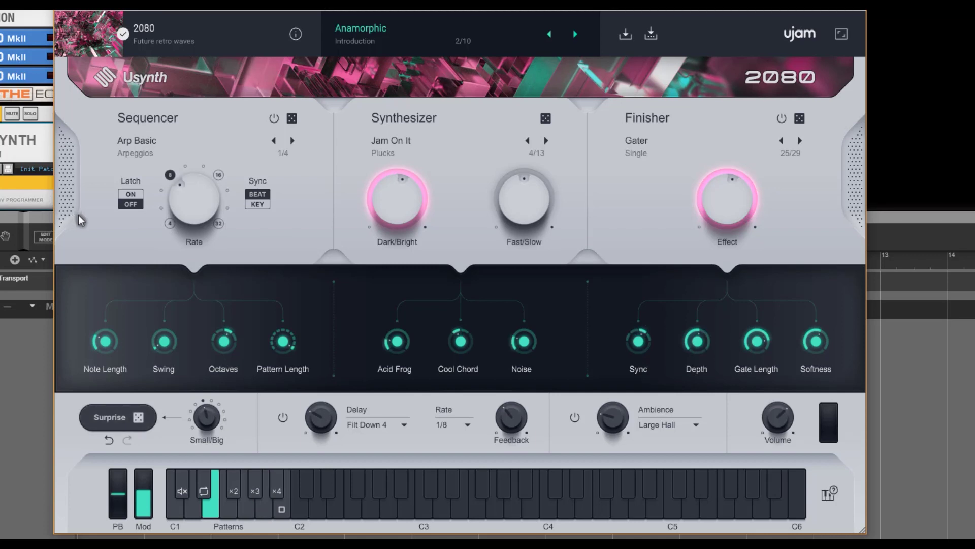
pyautogui.click(145, 417)
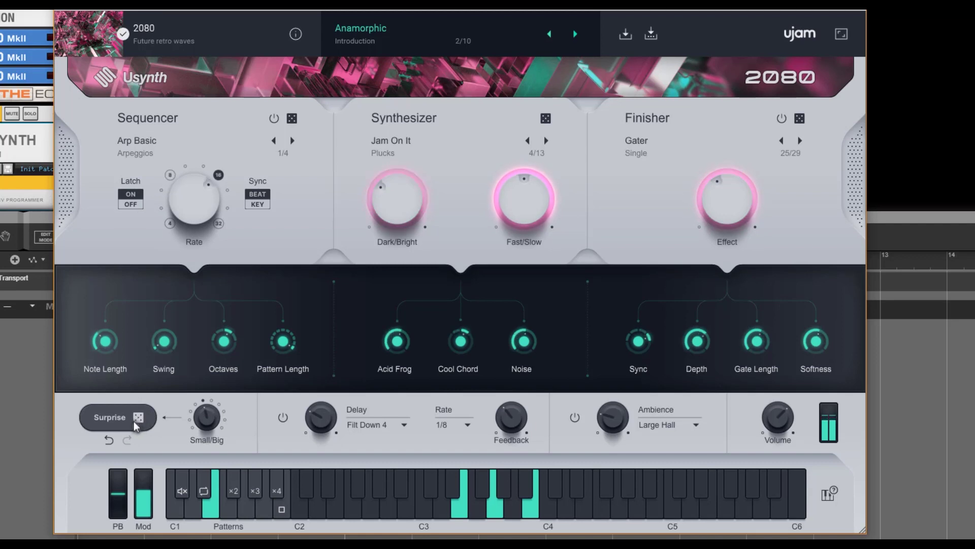
pyautogui.click(135, 423)
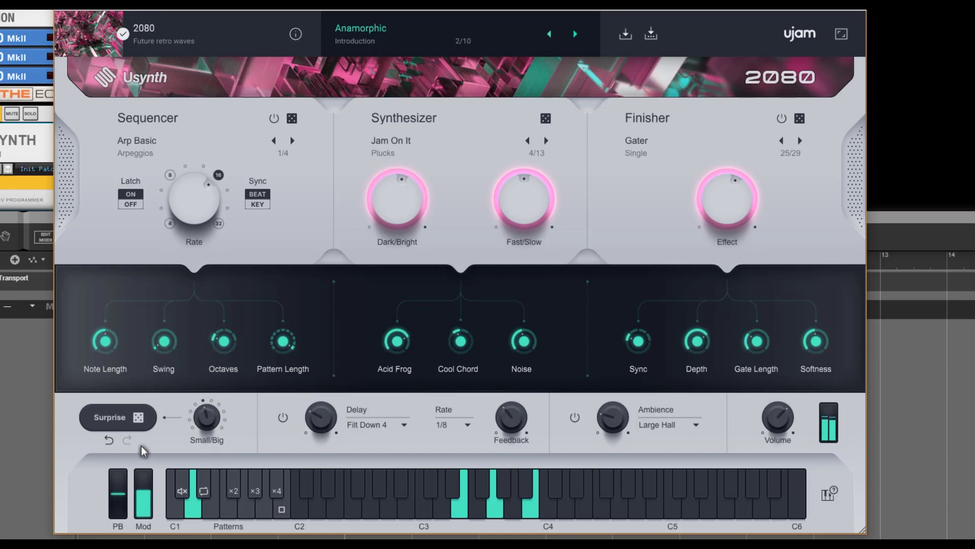
# - Undo and redo the last Surprise randomization repeatedly to compare both versions, and turn off the Sequencer's Latch
pyautogui.click(110, 440)
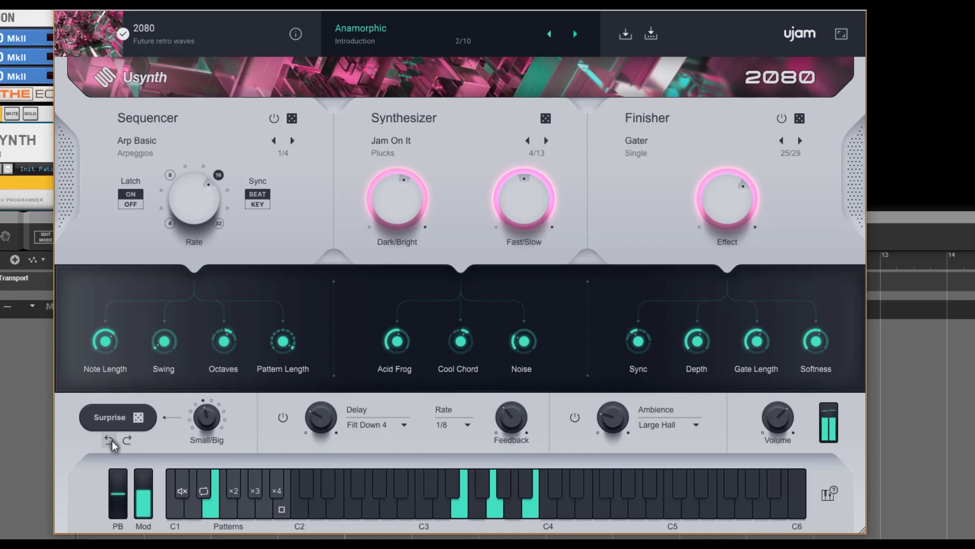
pyautogui.click(128, 441)
pyautogui.click(110, 441)
pyautogui.click(127, 441)
pyautogui.click(109, 441)
pyautogui.click(127, 440)
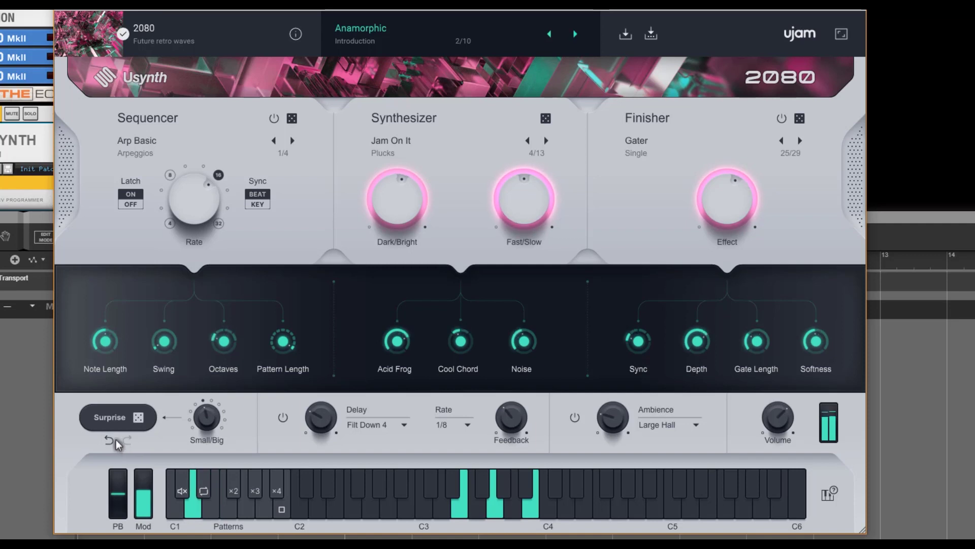
pyautogui.click(109, 441)
pyautogui.click(127, 441)
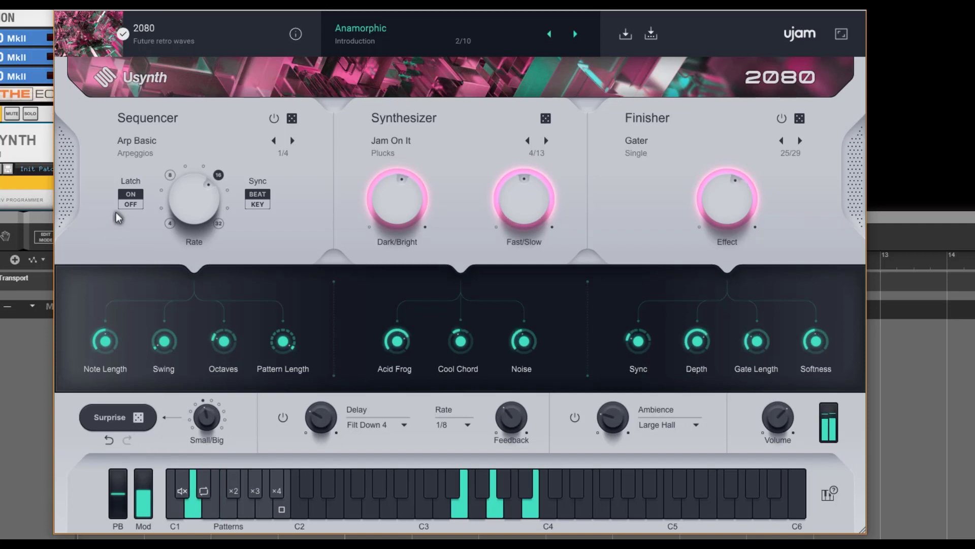
pyautogui.click(123, 205)
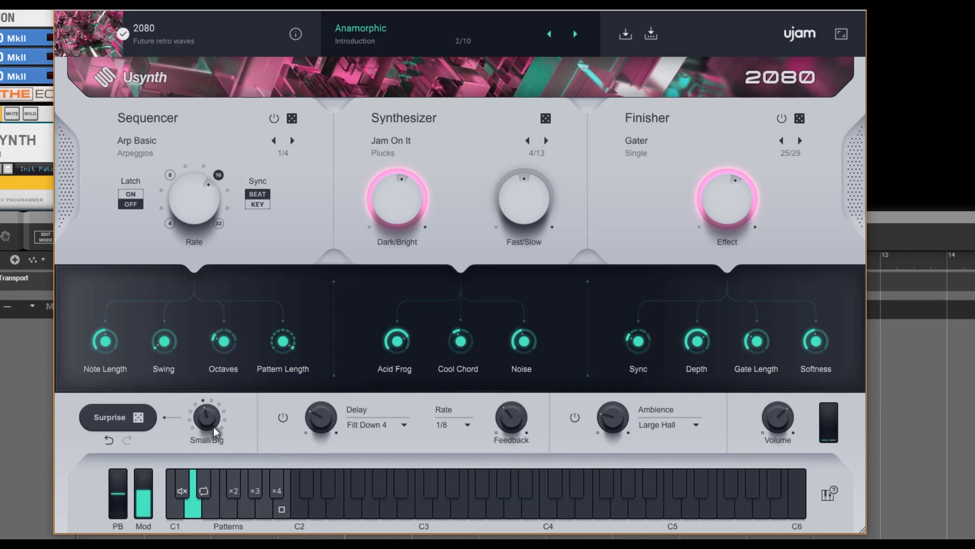
# - Raise the Surprise Small/Big amount and randomize the whole patch twice with the Sequencer's Latch on
pyautogui.moveTo(213, 427); pyautogui.dragTo(203, 444)
pyautogui.moveTo(201, 480); pyautogui.dragTo(208, 386)
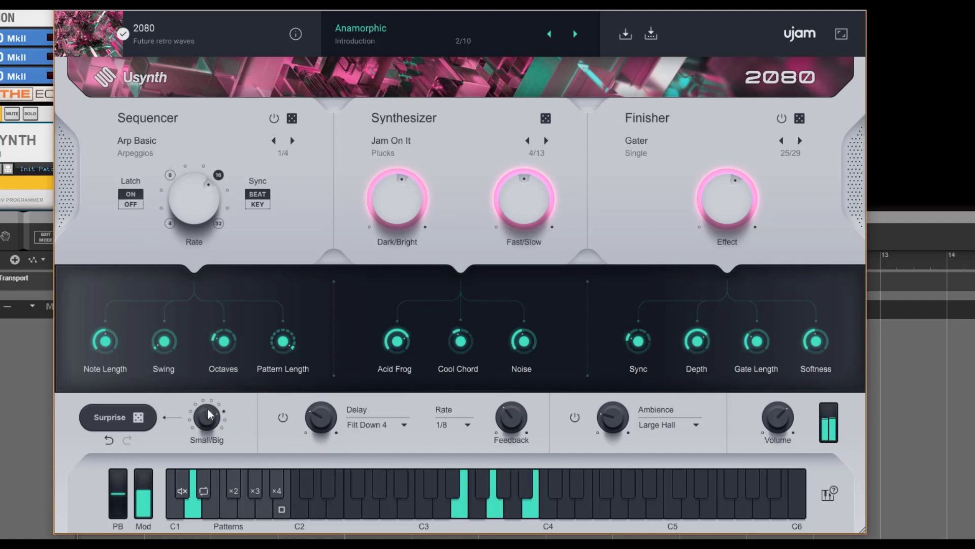
pyautogui.click(137, 417)
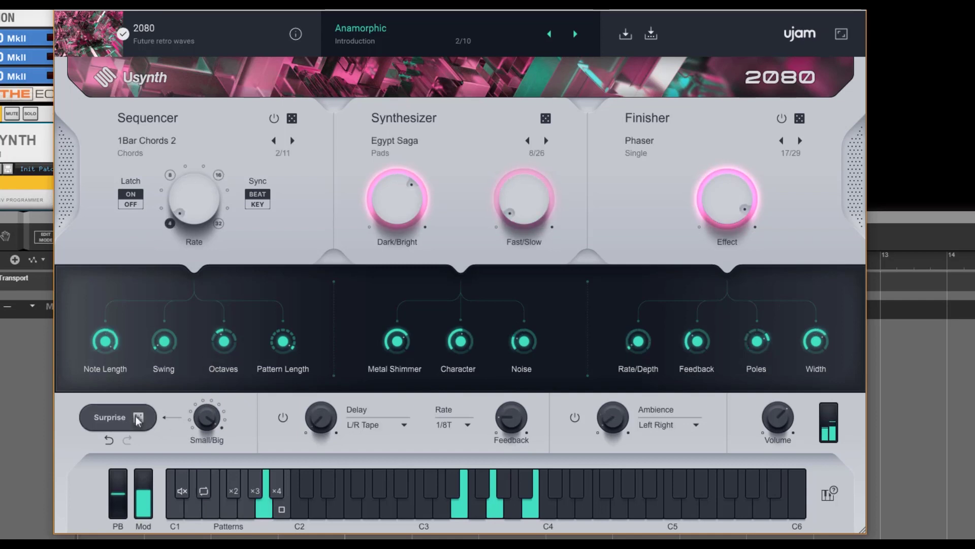
pyautogui.click(137, 418)
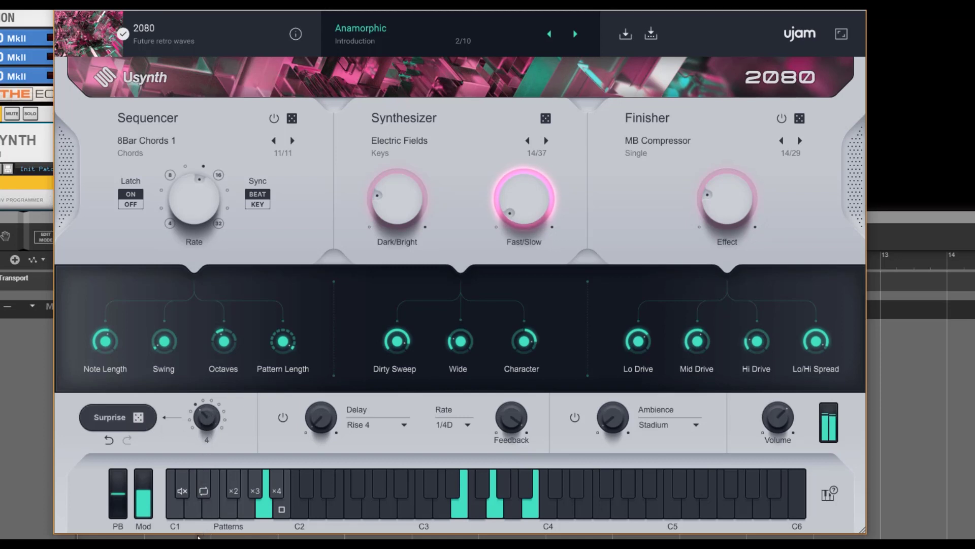
# - Randomize the patch four times with Surprise at reduced Small/Big amounts, and turn off the Sequencer's Latch
pyautogui.click(137, 420)
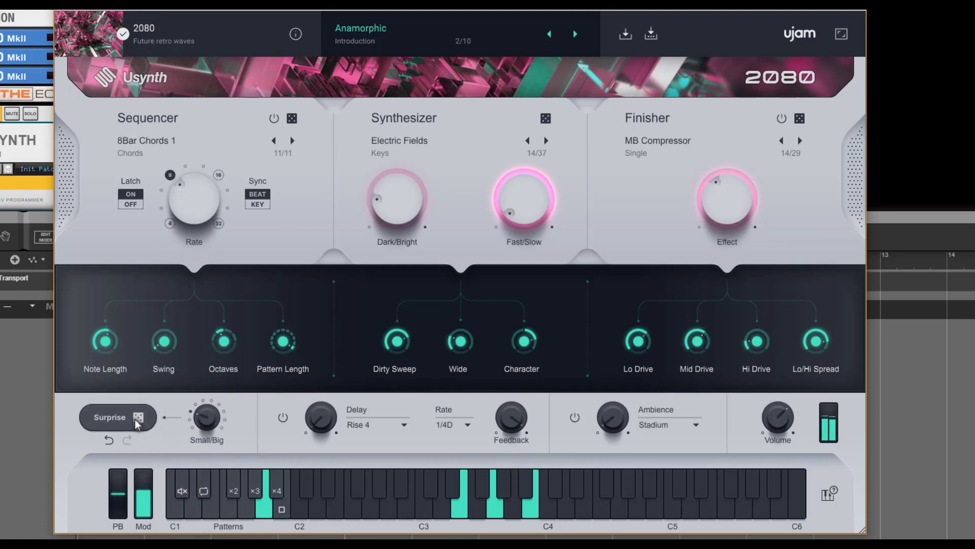
pyautogui.click(137, 420)
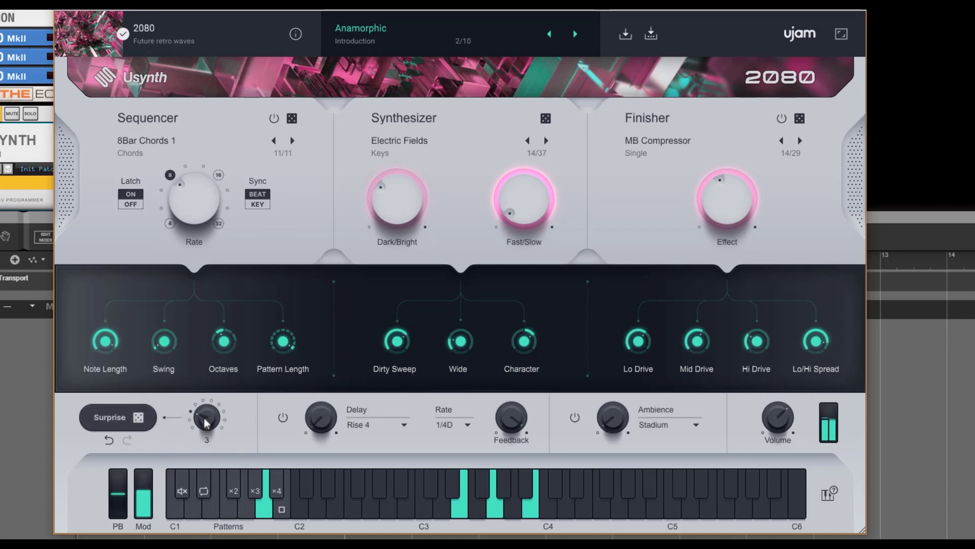
pyautogui.click(108, 412)
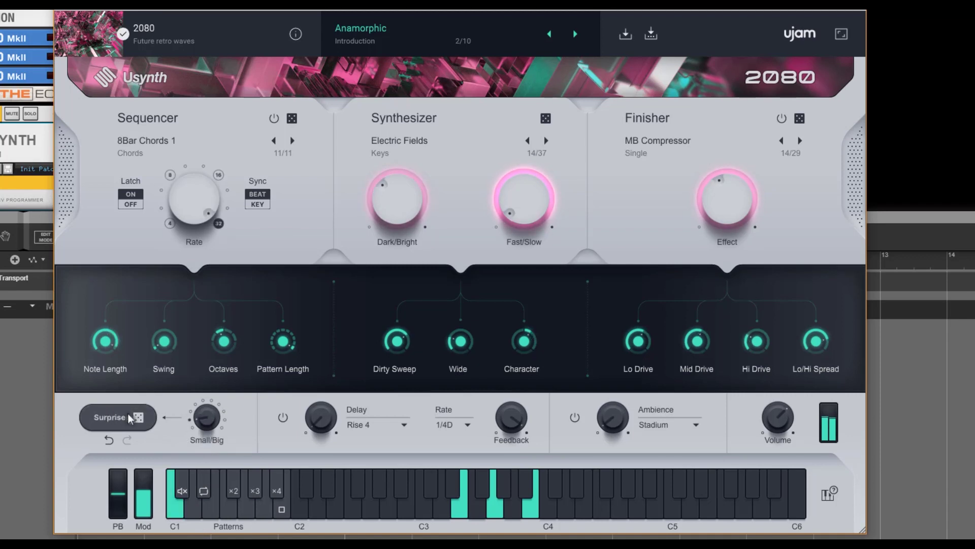
pyautogui.click(122, 416)
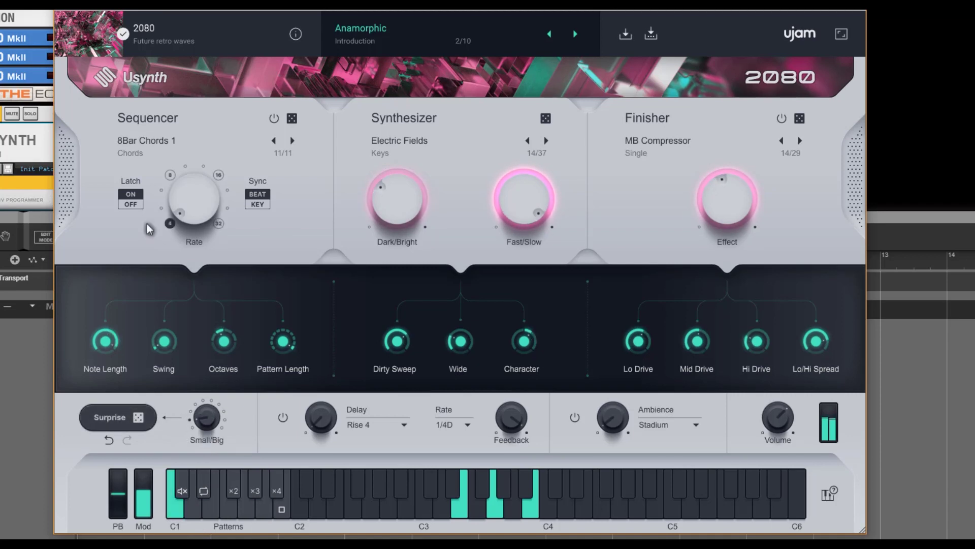
pyautogui.click(136, 203)
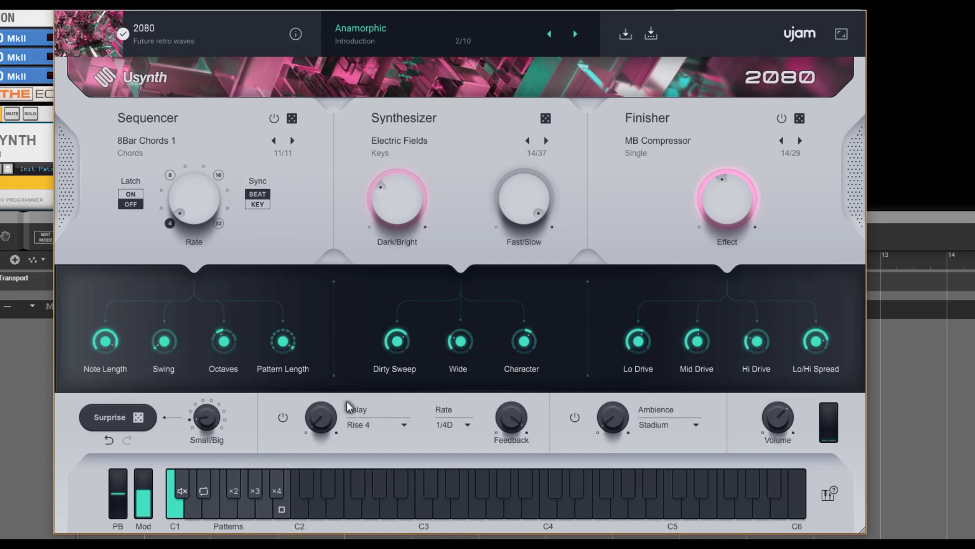
# - Audition the Circles and Rise 3 Delay types with a raised Delay amount
pyautogui.click(393, 422)
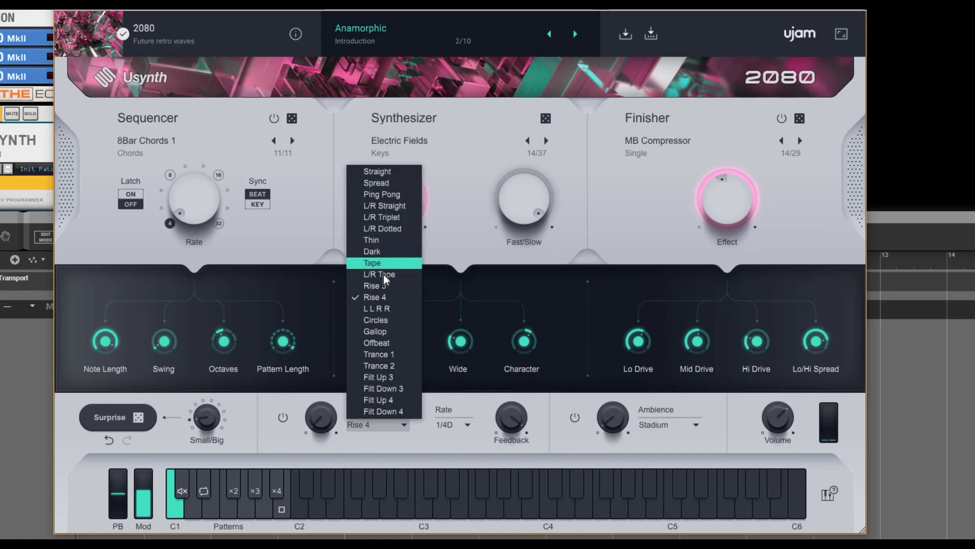
pyautogui.click(382, 325)
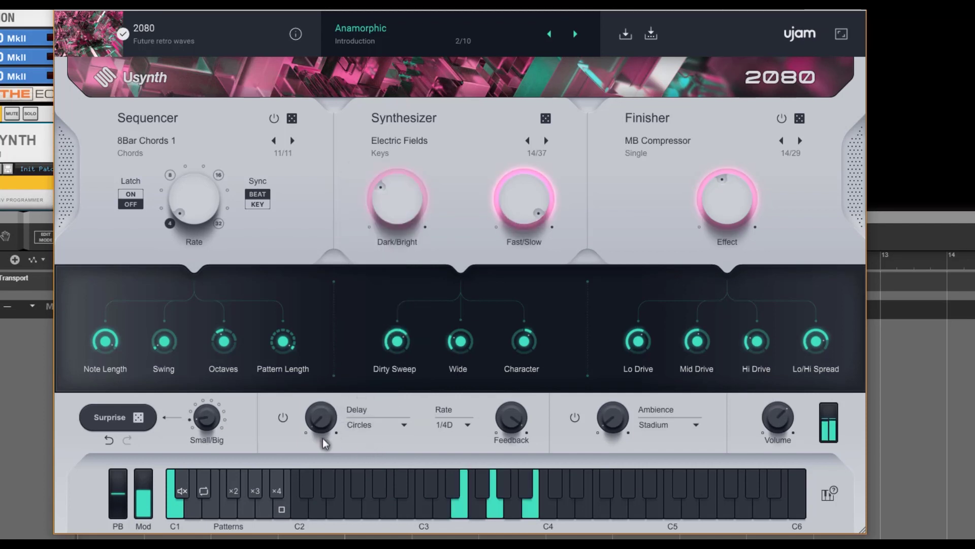
pyautogui.moveTo(323, 438); pyautogui.dragTo(312, 346)
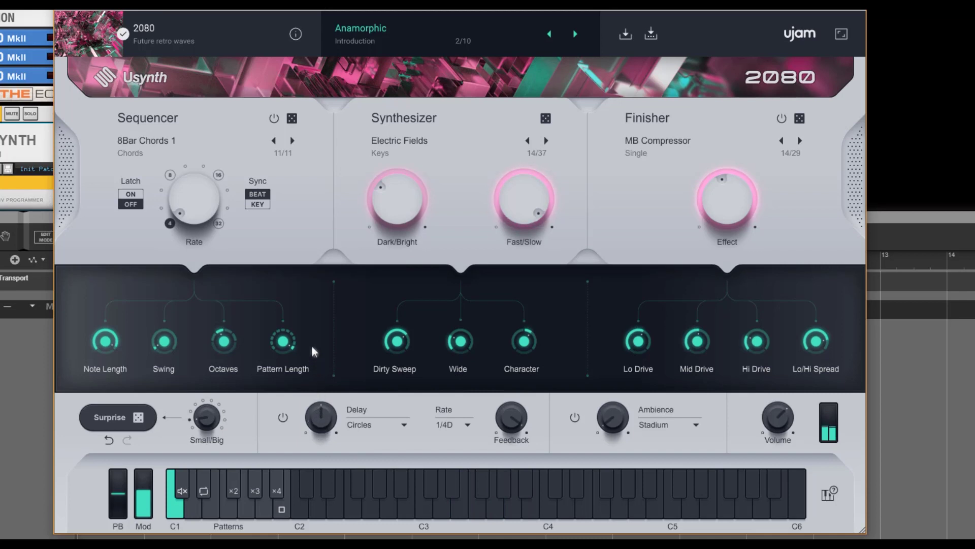
pyautogui.click(393, 424)
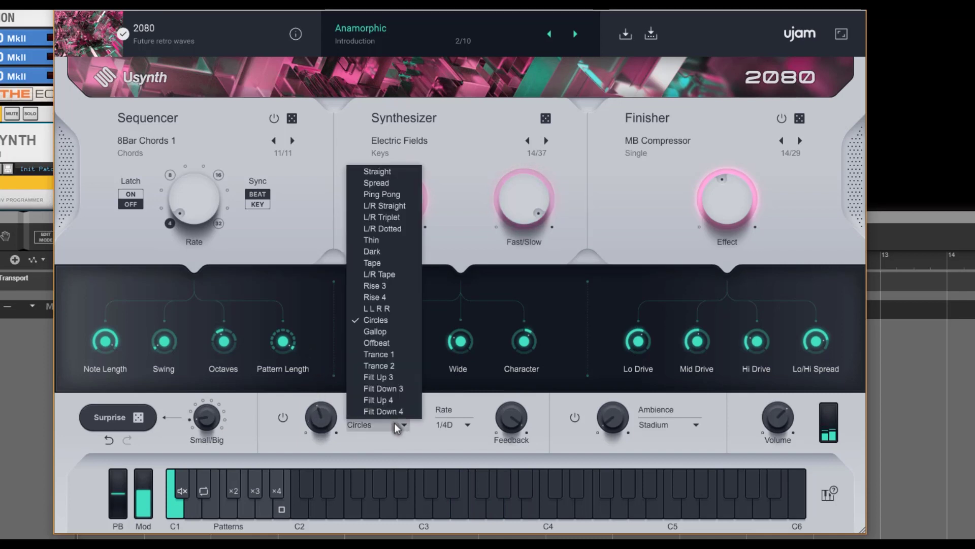
pyautogui.click(386, 291)
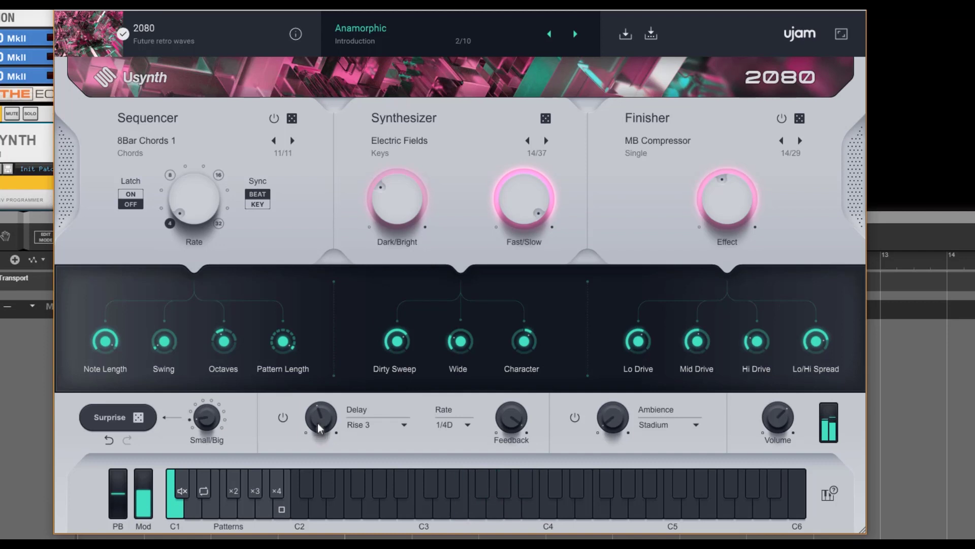
# - Set the Delay type to Filt Up 4 and toggle the Delay effect off and back on
pyautogui.click(395, 424)
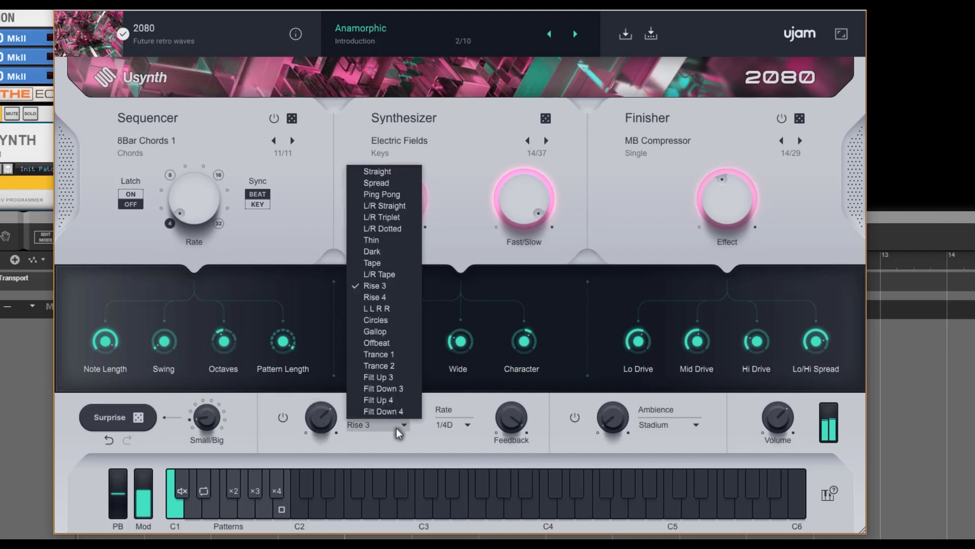
pyautogui.click(396, 400)
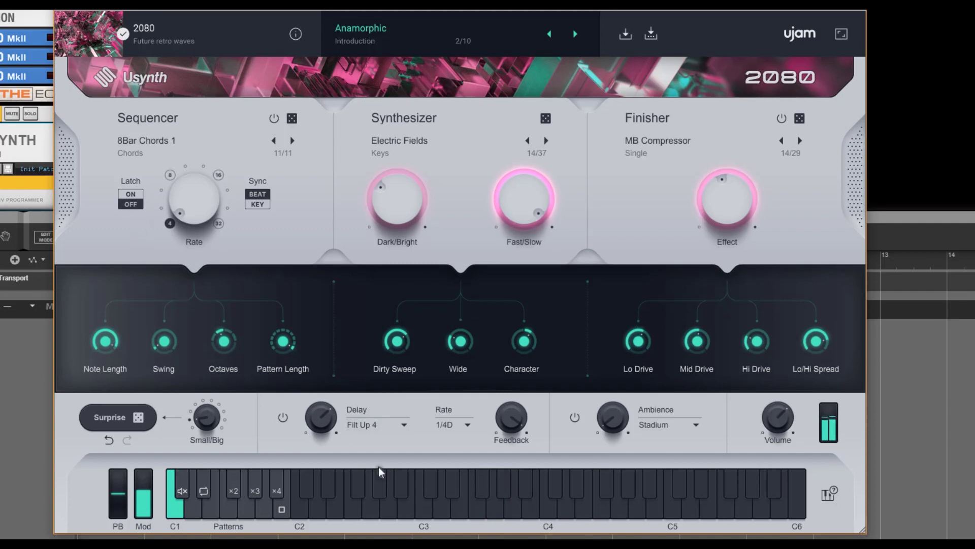
pyautogui.click(283, 417)
pyautogui.click(282, 417)
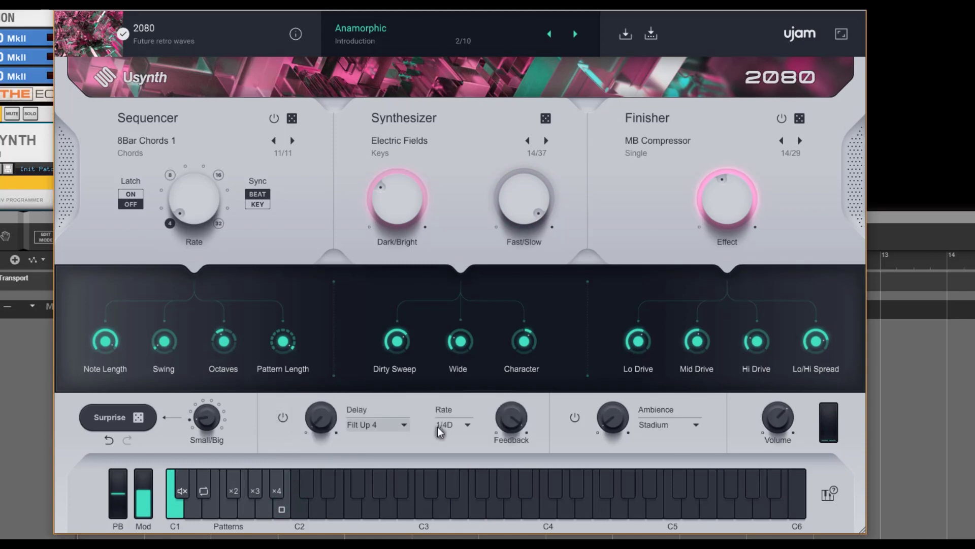
# - Set the Delay rate to 1/16 and adjust the Delay's Feedback amount
pyautogui.click(452, 424)
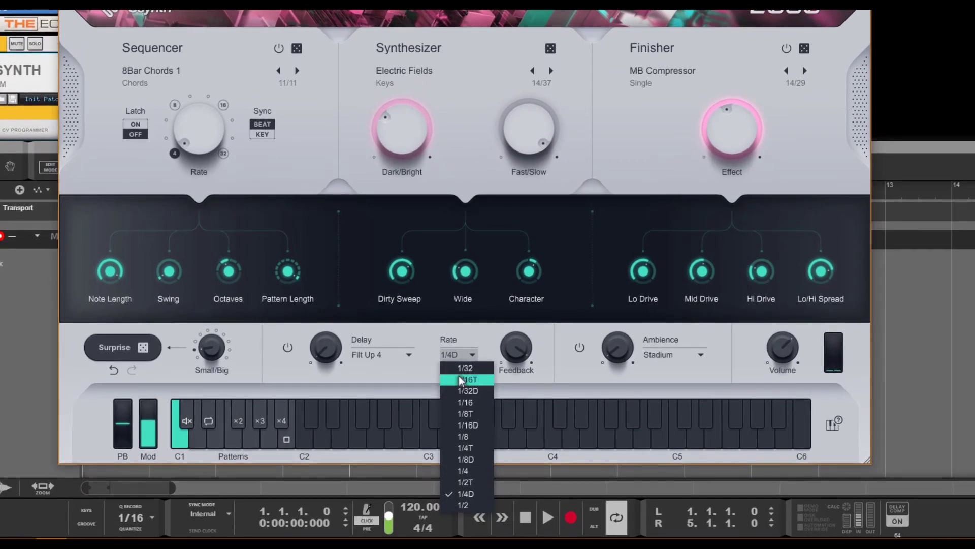
pyautogui.click(465, 402)
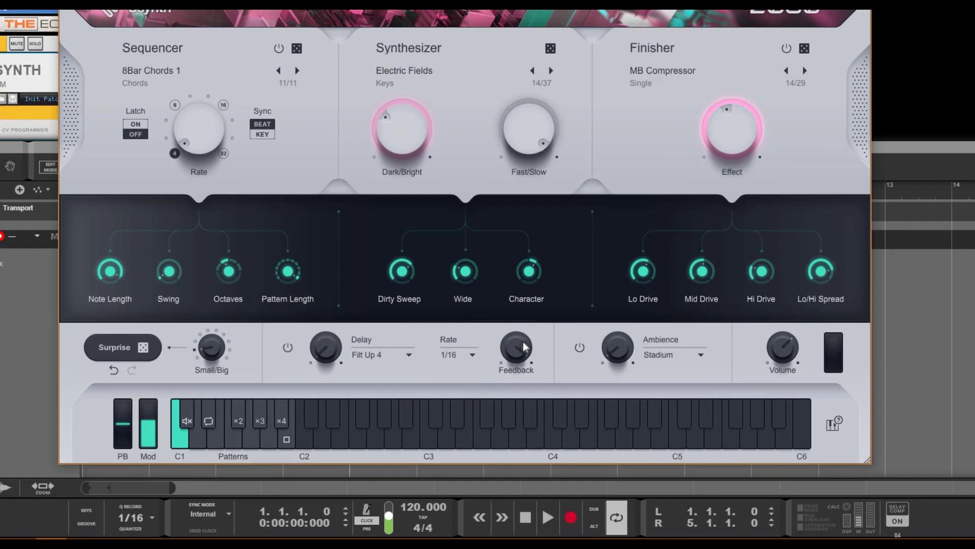
pyautogui.moveTo(525, 346); pyautogui.dragTo(509, 391)
# - Toggle the Ambience effect off and on repeatedly and look through its available Ambience types
pyautogui.click(583, 347)
pyautogui.click(583, 347)
pyautogui.click(583, 348)
pyautogui.click(583, 347)
pyautogui.click(699, 355)
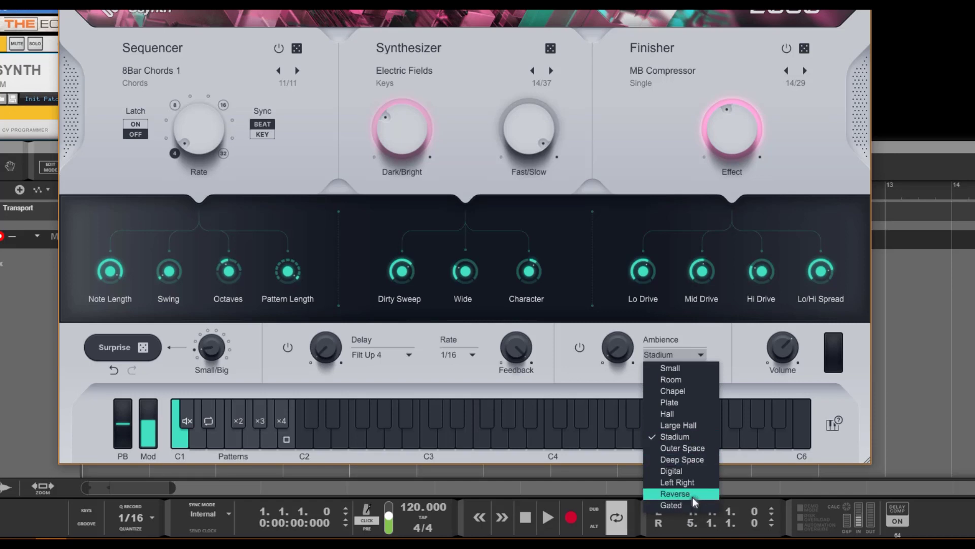
pyautogui.click(579, 347)
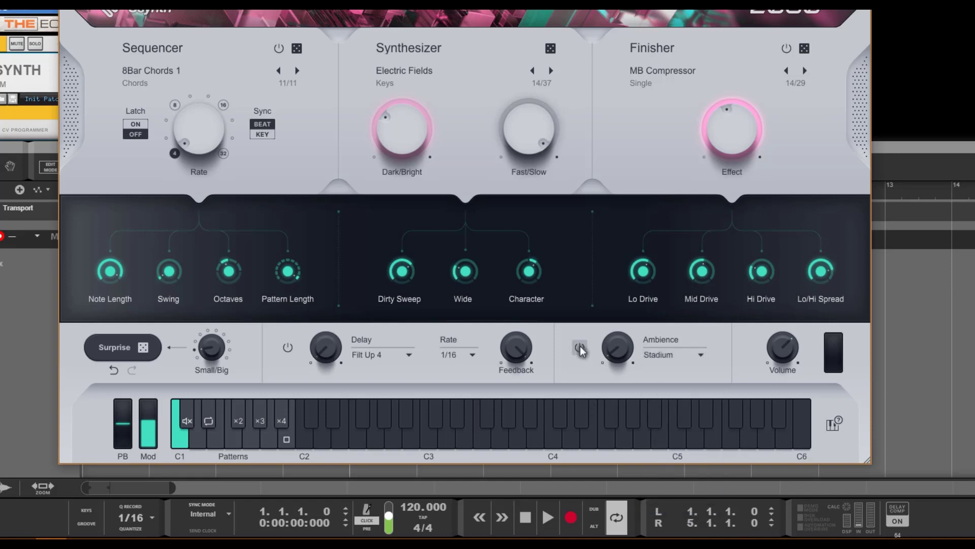
pyautogui.click(579, 347)
pyautogui.click(578, 349)
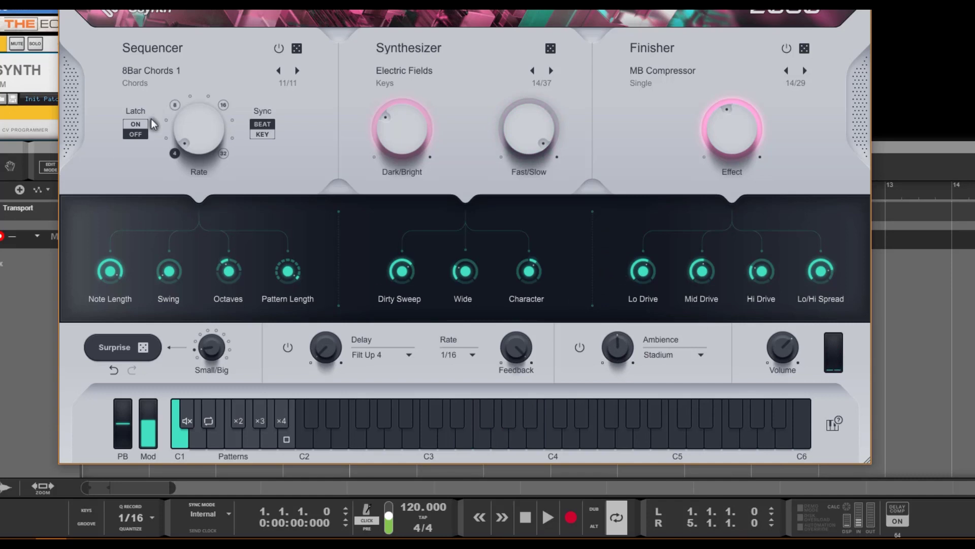
# - Raise the Ambience amount and audition the Chapel, Deep Space and Reverse types, ending on Deep Space
pyautogui.moveTo(629, 350); pyautogui.dragTo(622, 286)
pyautogui.click(671, 355)
pyautogui.click(676, 391)
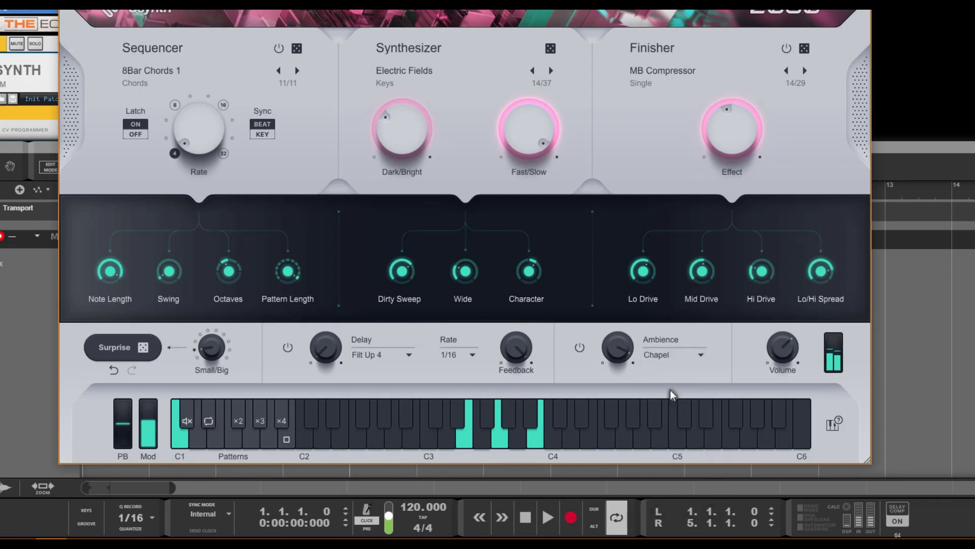
pyautogui.click(674, 355)
pyautogui.click(681, 460)
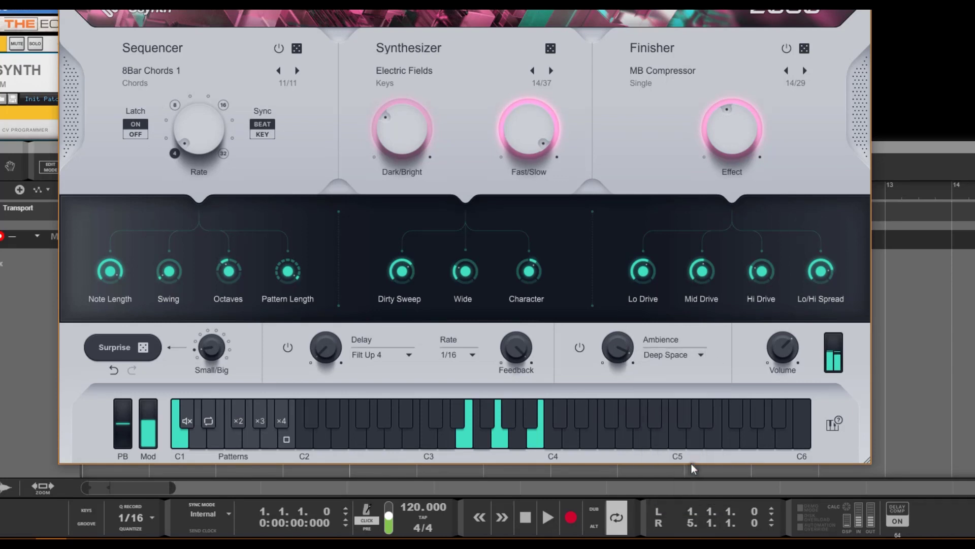
pyautogui.click(688, 356)
pyautogui.click(676, 500)
pyautogui.click(671, 356)
pyautogui.click(675, 496)
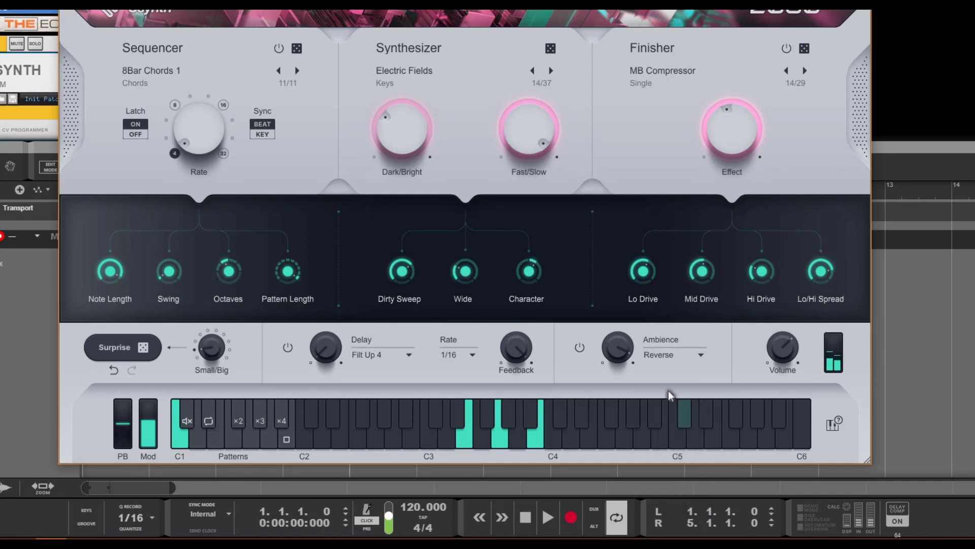
pyautogui.click(680, 355)
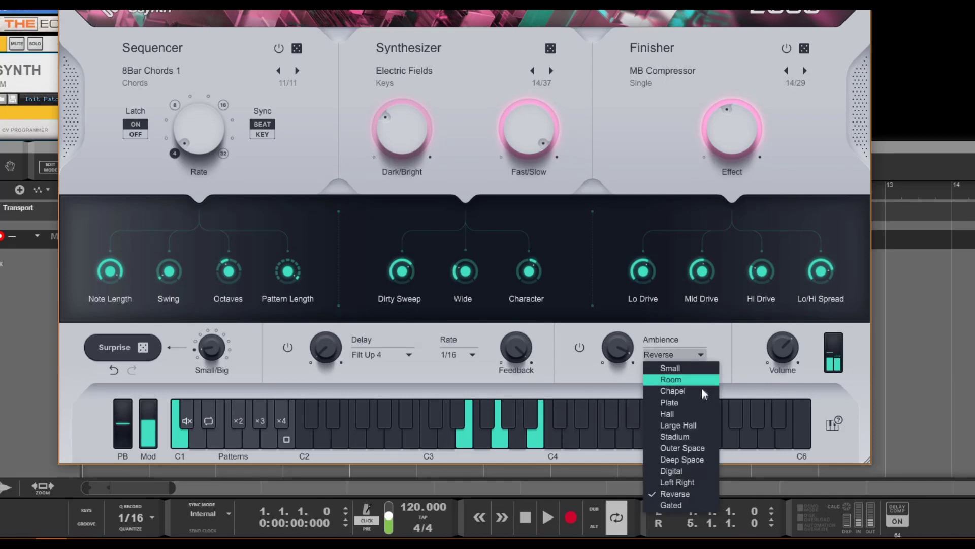
pyautogui.click(683, 460)
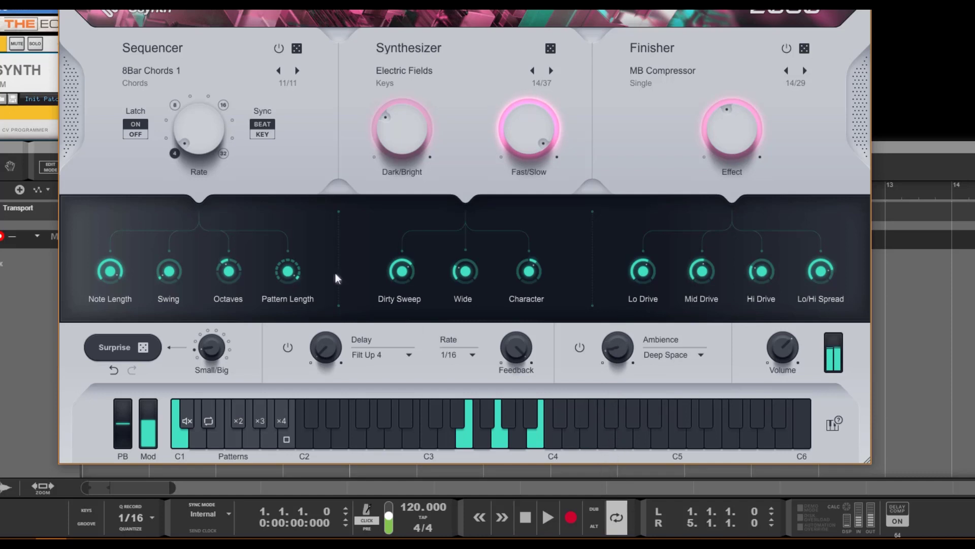
# - Switch the Ambience effect off and back on to compare, and turn off the Sequencer's Latch
pyautogui.click(580, 348)
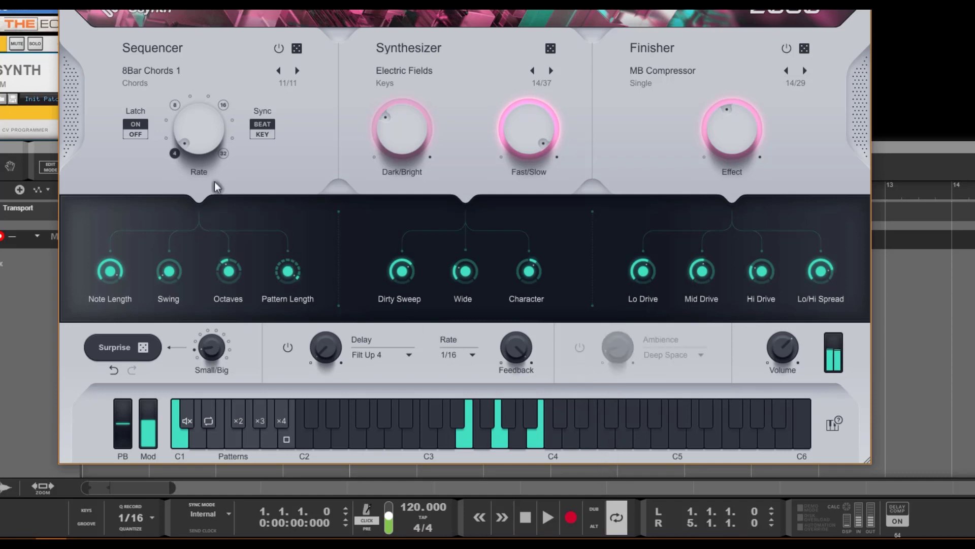
pyautogui.click(135, 129)
pyautogui.click(579, 347)
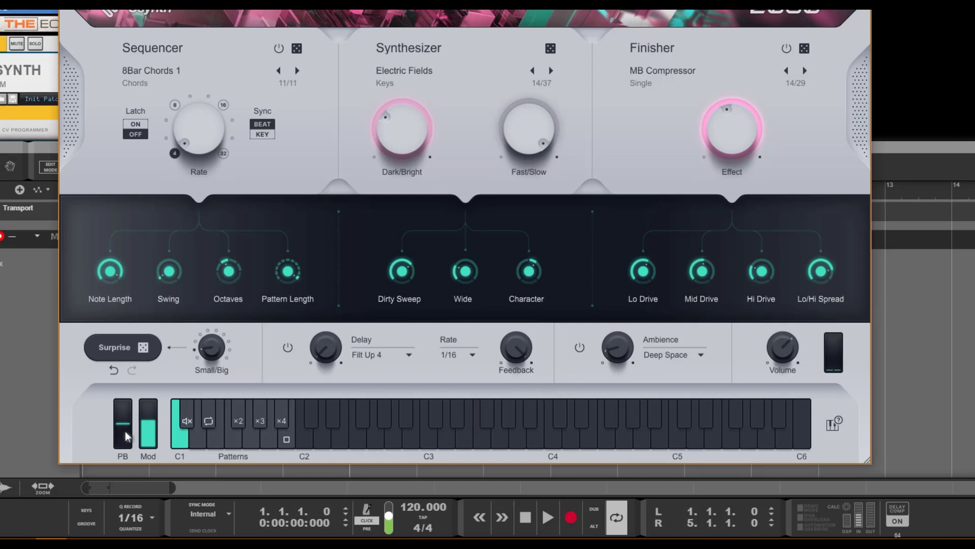
# - Lower the Mod wheel to its minimum and open the keyboard settings with the pattern keys, Bend Range and Scale
pyautogui.moveTo(148, 426)
pyautogui.mouseDown()
pyautogui.moveTo(148, 406)
pyautogui.moveTo(148, 445)
pyautogui.moveTo(148, 426)
pyautogui.mouseUp()
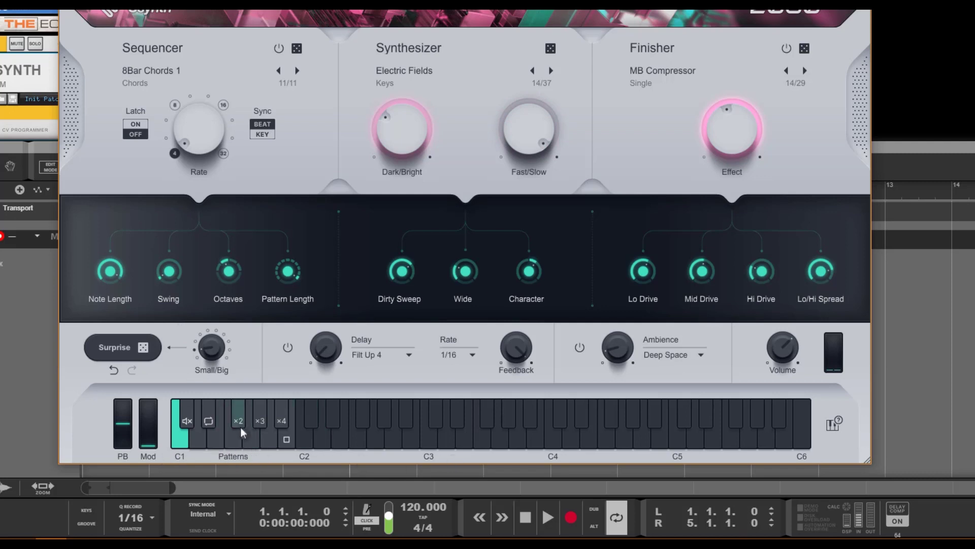
pyautogui.click(833, 423)
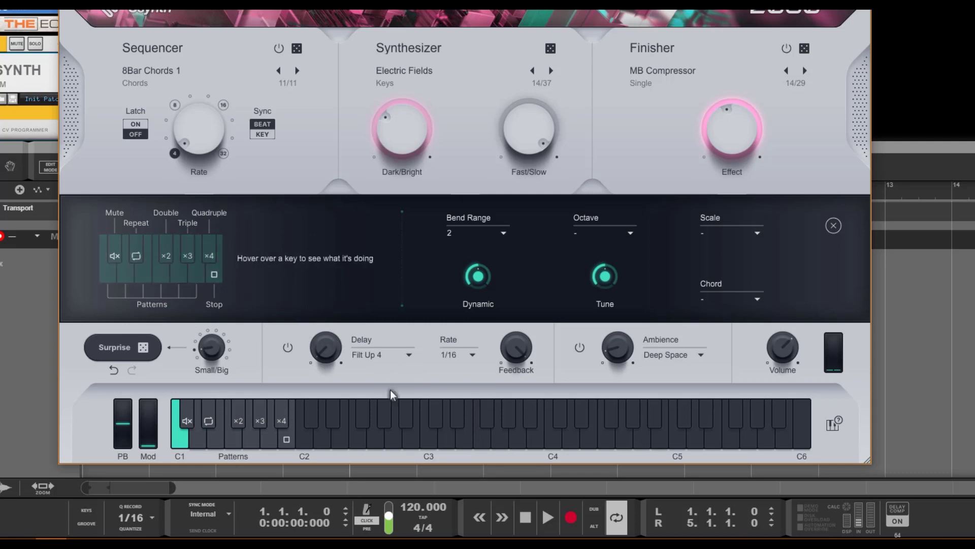
# - View the Bend Range and Octave options, switching the Sequencer off and back on in between
pyautogui.click(503, 233)
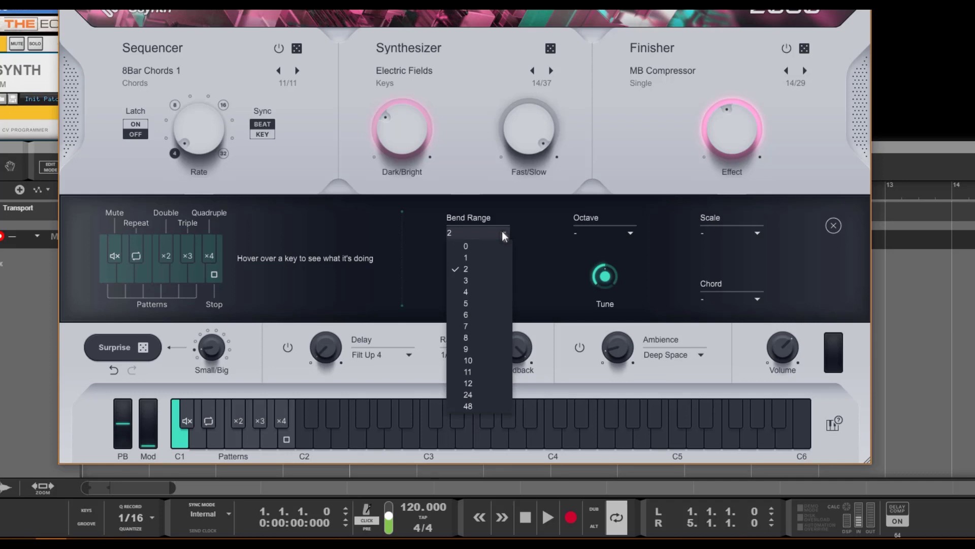
pyautogui.click(545, 258)
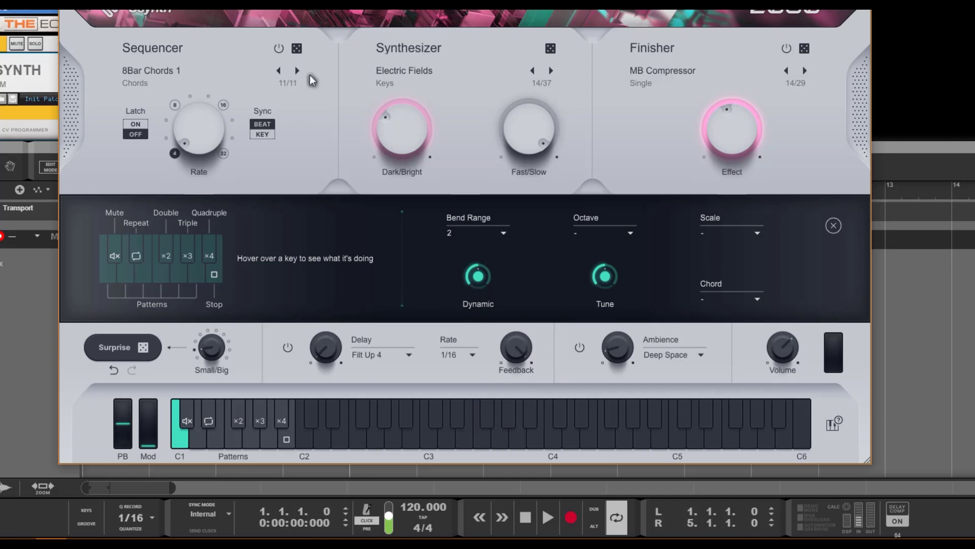
pyautogui.click(278, 49)
pyautogui.click(279, 49)
pyautogui.click(631, 234)
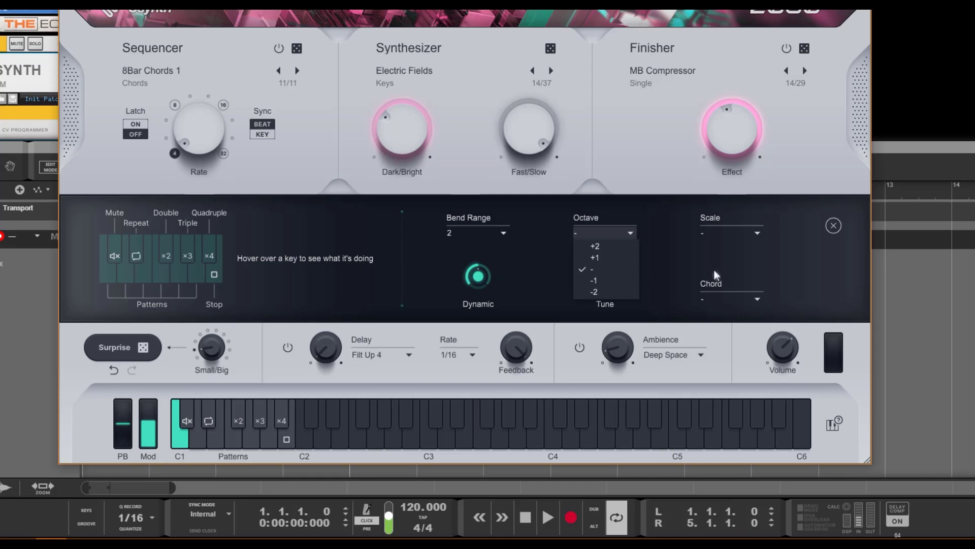
pyautogui.click(646, 285)
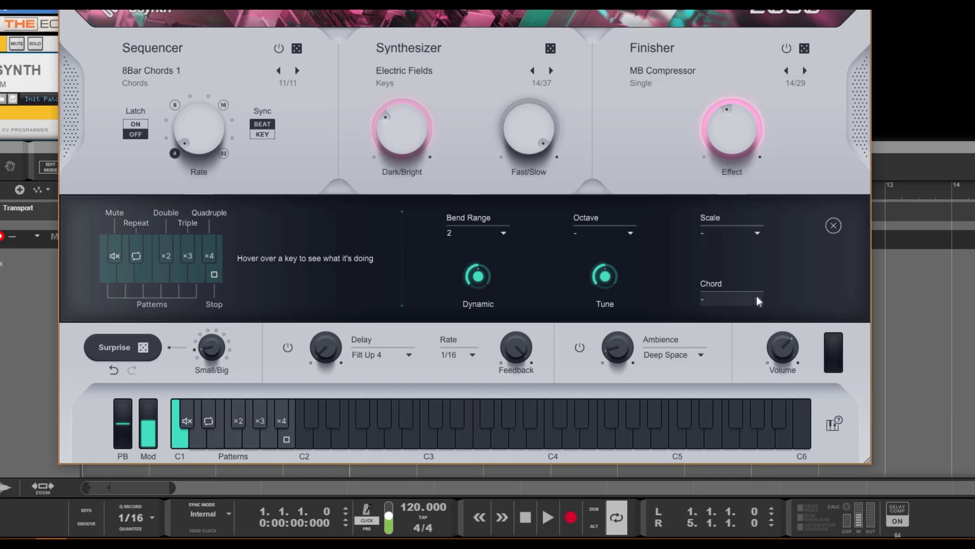
# - Look through the Scale options, try C (A min), and set the Scale to C Penta
pyautogui.click(760, 231)
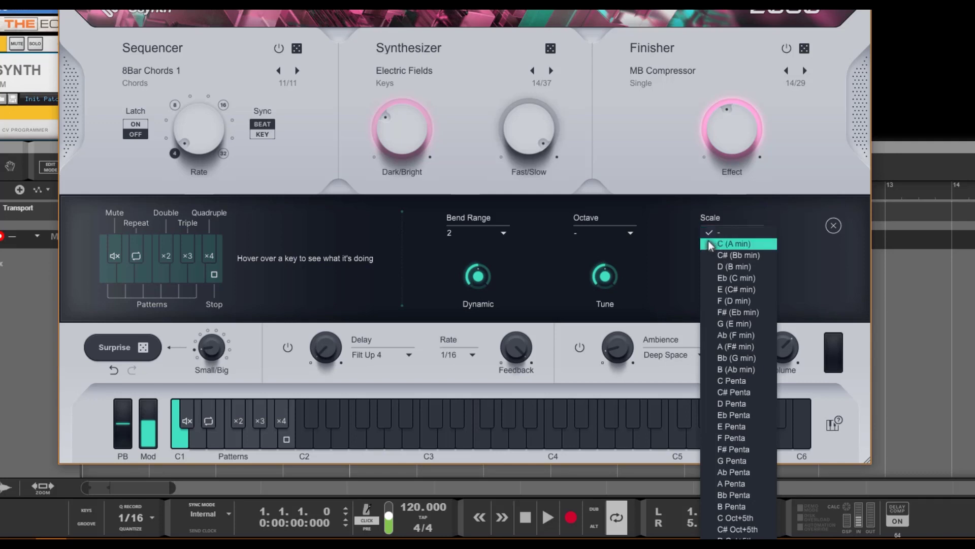
pyautogui.click(812, 273)
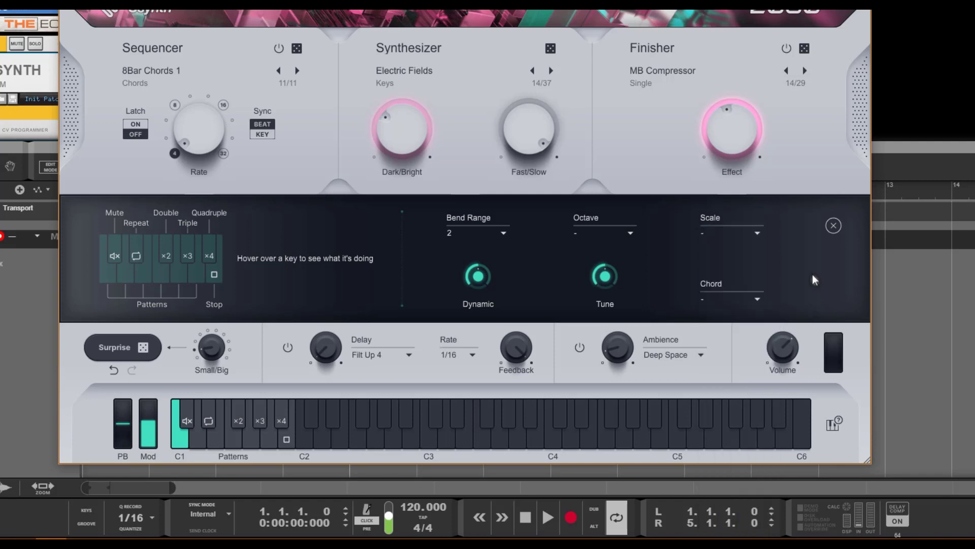
pyautogui.click(758, 234)
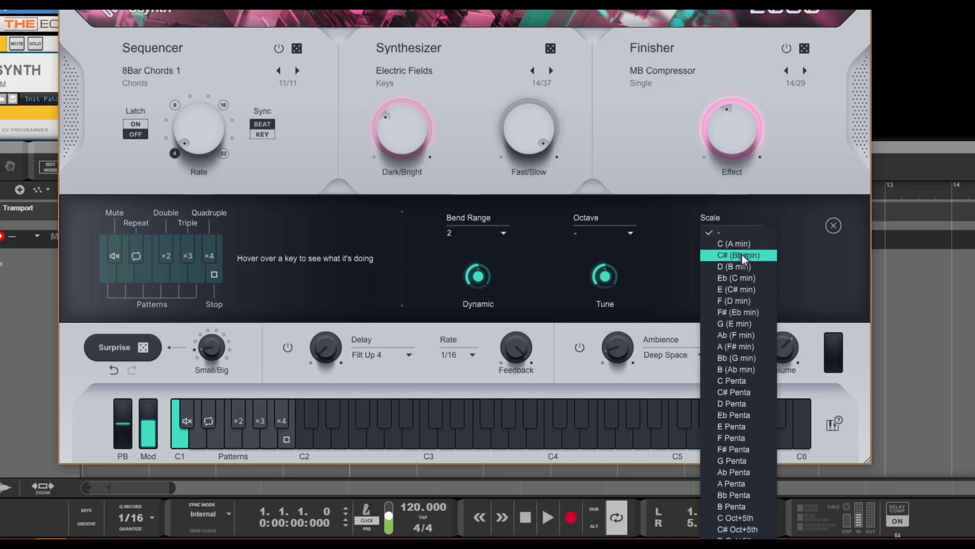
pyautogui.click(742, 243)
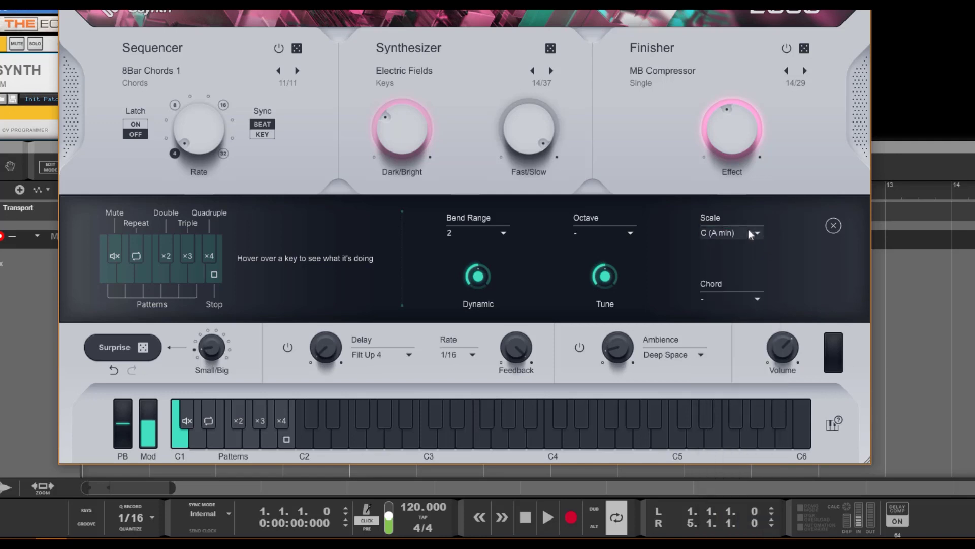
pyautogui.click(754, 235)
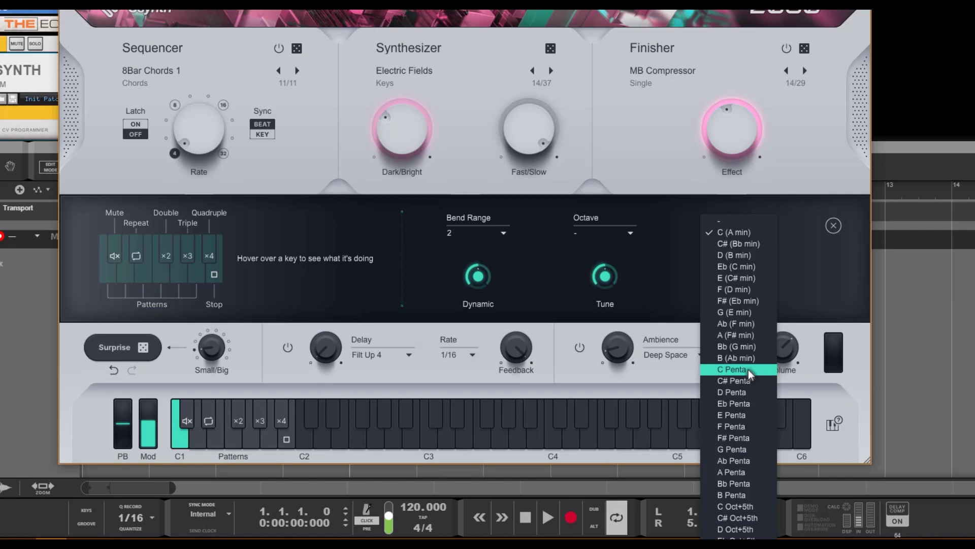
pyautogui.click(748, 370)
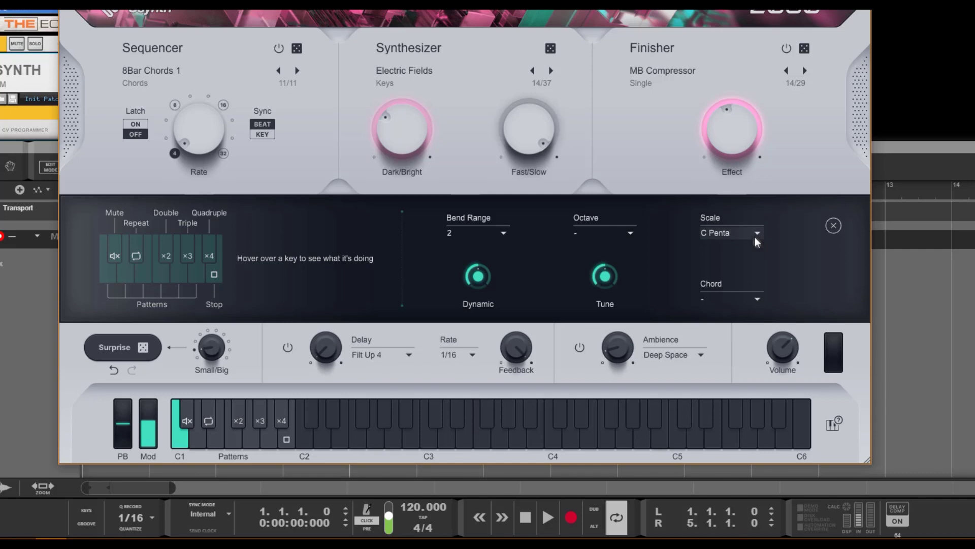
# - Try the Maj 3-5-1 chord, and set Chord back to no chord
pyautogui.click(756, 301)
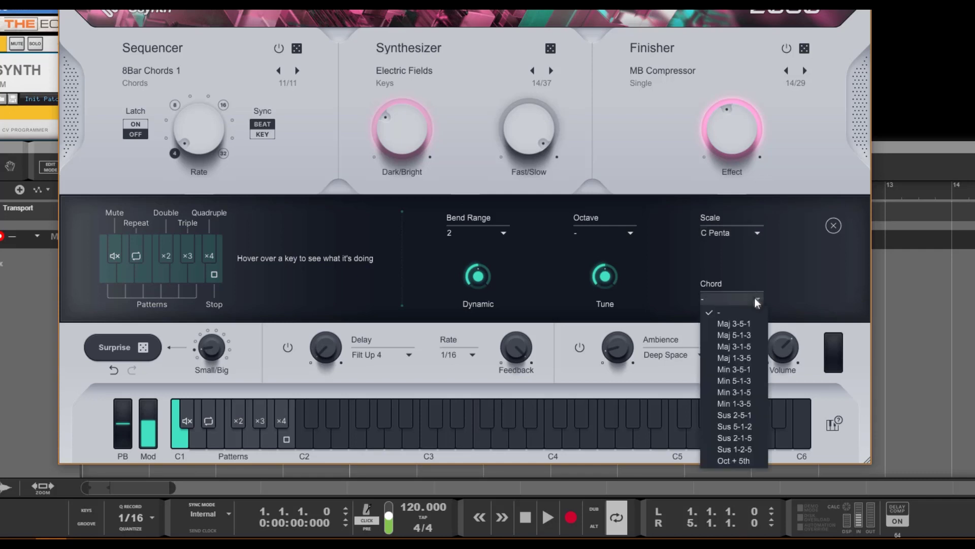
pyautogui.click(748, 326)
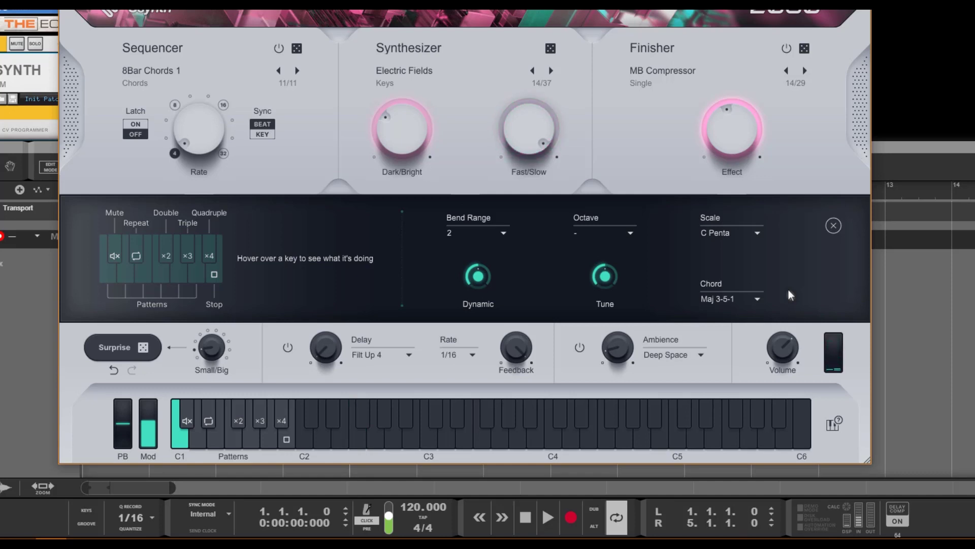
pyautogui.click(752, 299)
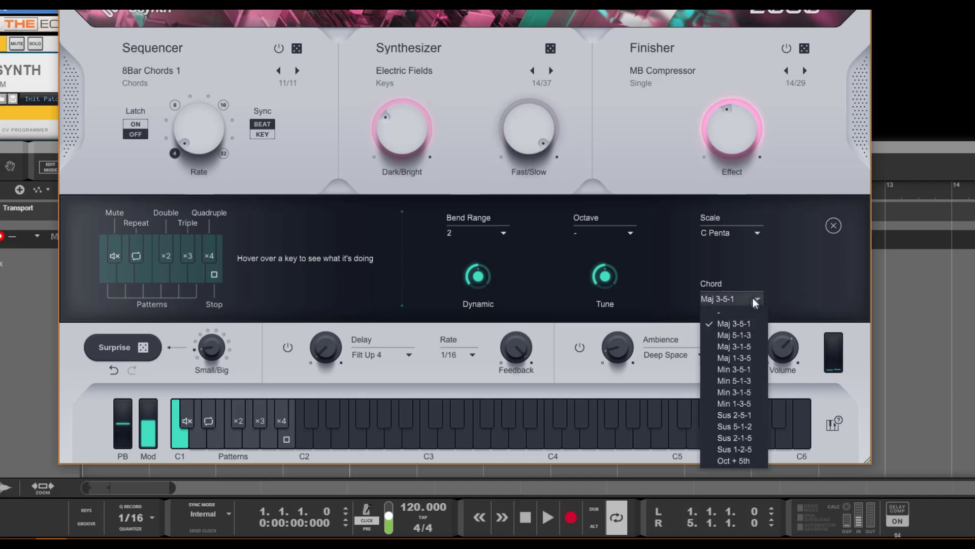
pyautogui.click(742, 314)
# - Clear the Scale setting and close the keyboard settings
pyautogui.click(757, 233)
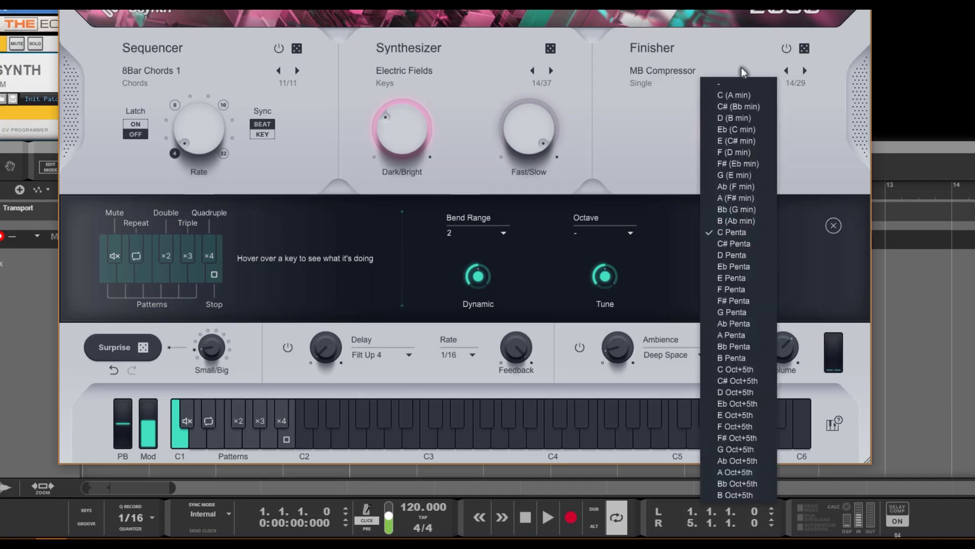
pyautogui.click(732, 85)
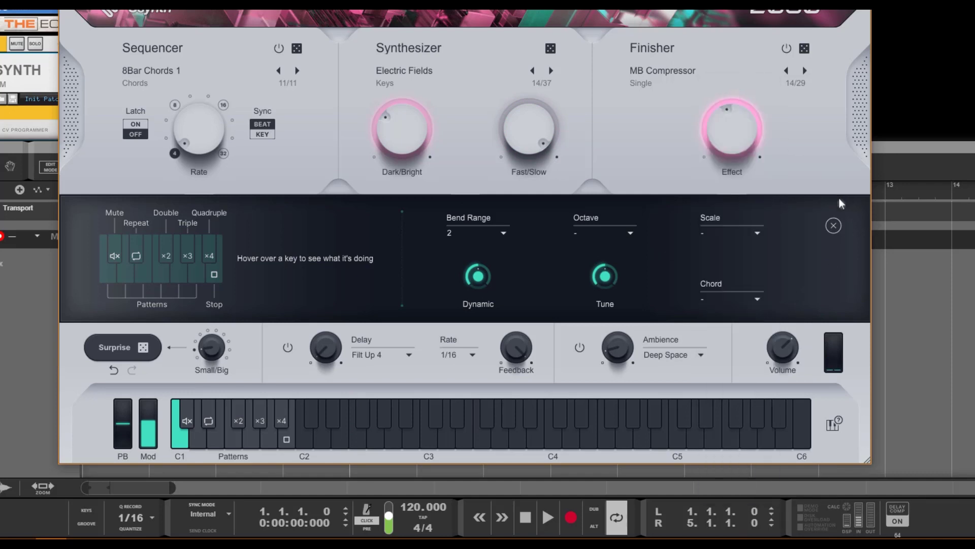
pyautogui.click(833, 225)
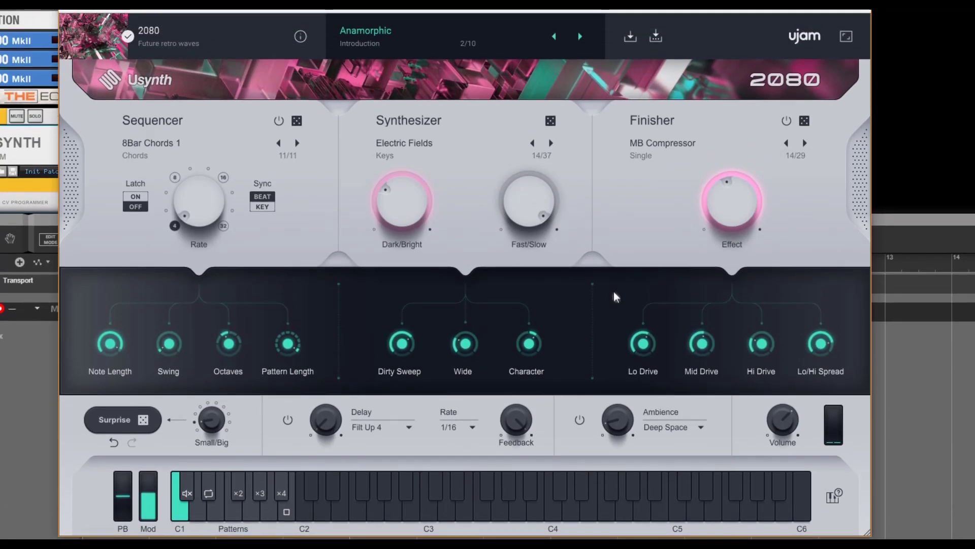
# - Load the Euphoria title and view its main interface
pyautogui.click(175, 42)
pyautogui.click(253, 220)
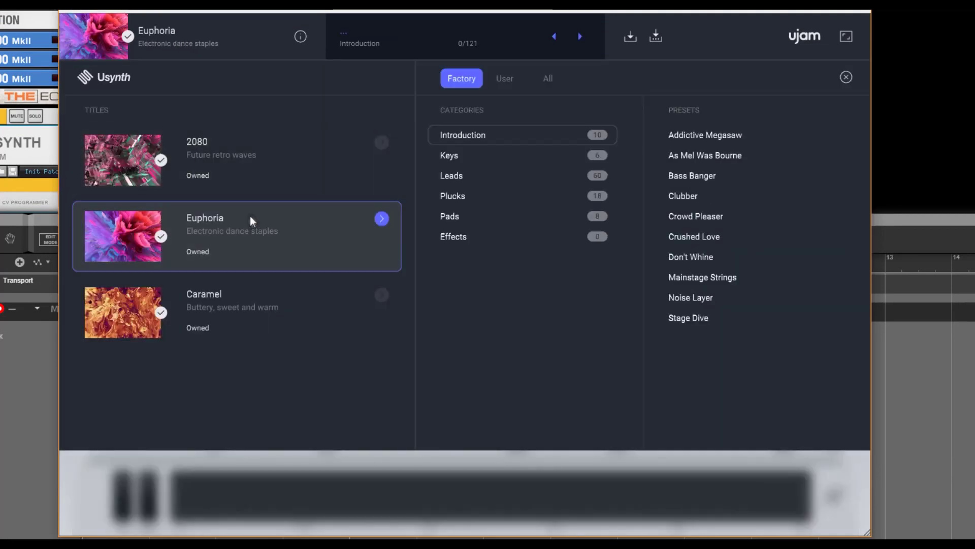
pyautogui.click(846, 77)
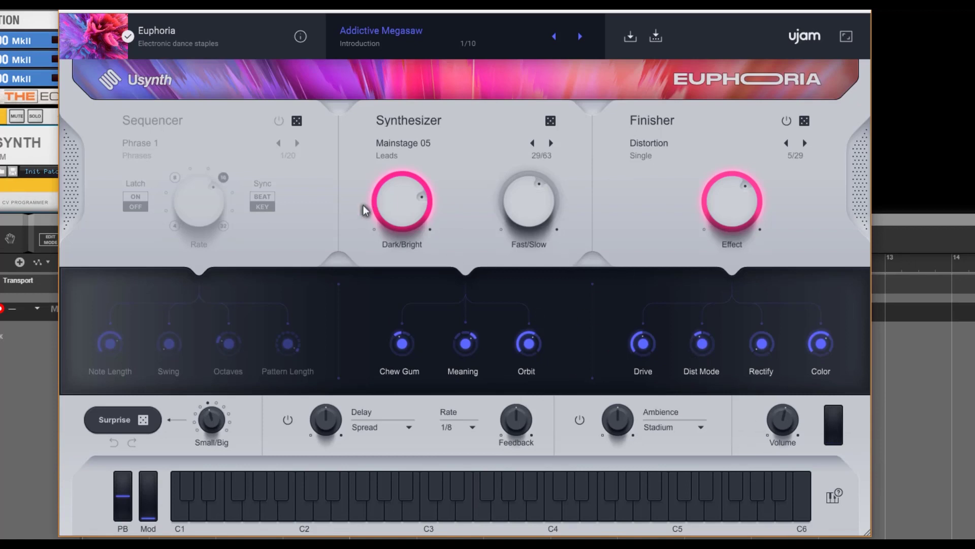
# - Look at the Caramel title, switch back to the 2080 title and return to its main interface
pyautogui.click(199, 46)
pyautogui.click(207, 298)
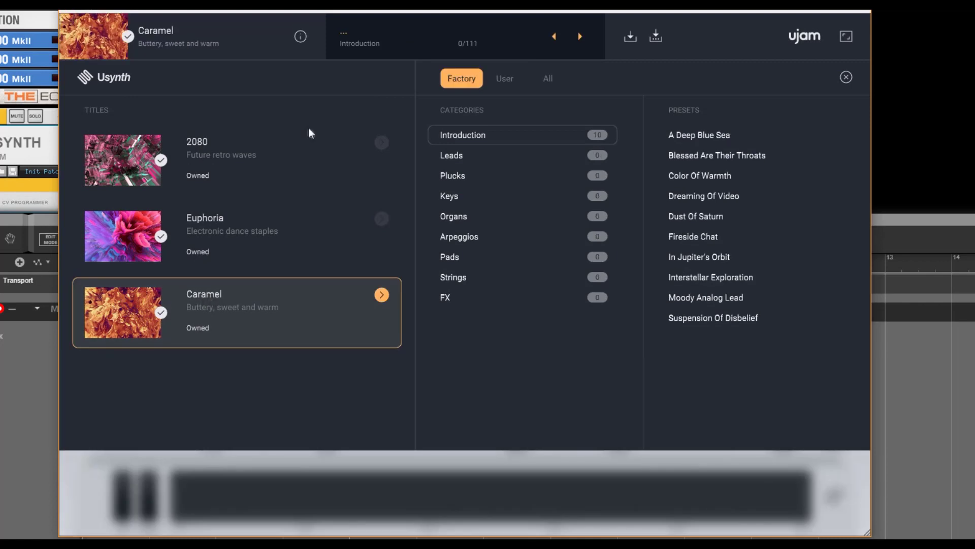
pyautogui.click(246, 168)
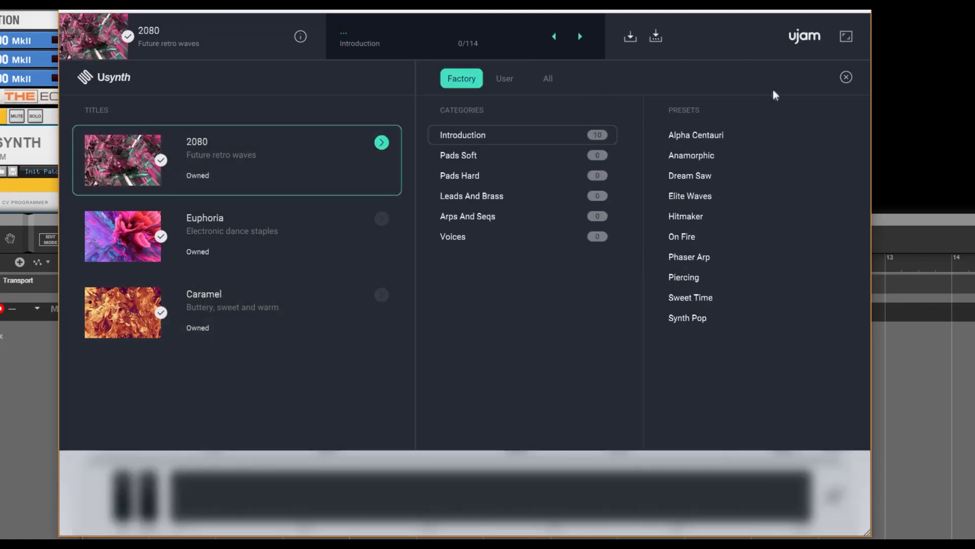
pyautogui.click(846, 78)
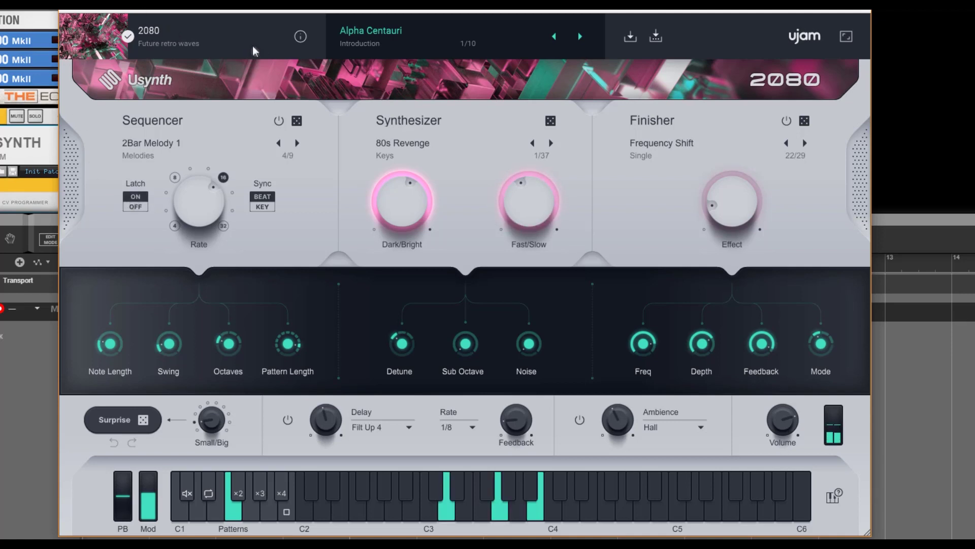
# - Audition the 2080 factory Keys presets Bandpass Monster, Cool Chords and Double Fantasy
pyautogui.click(386, 43)
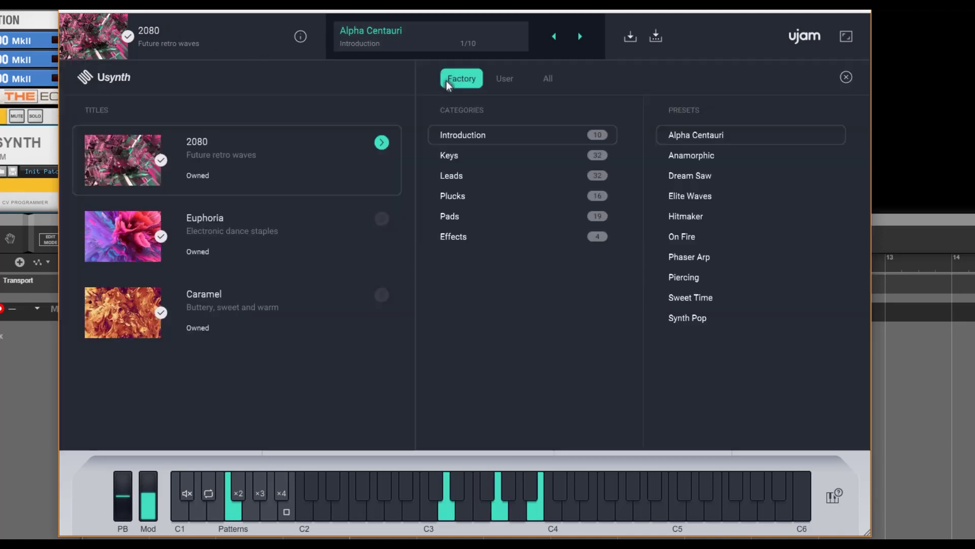
pyautogui.click(509, 154)
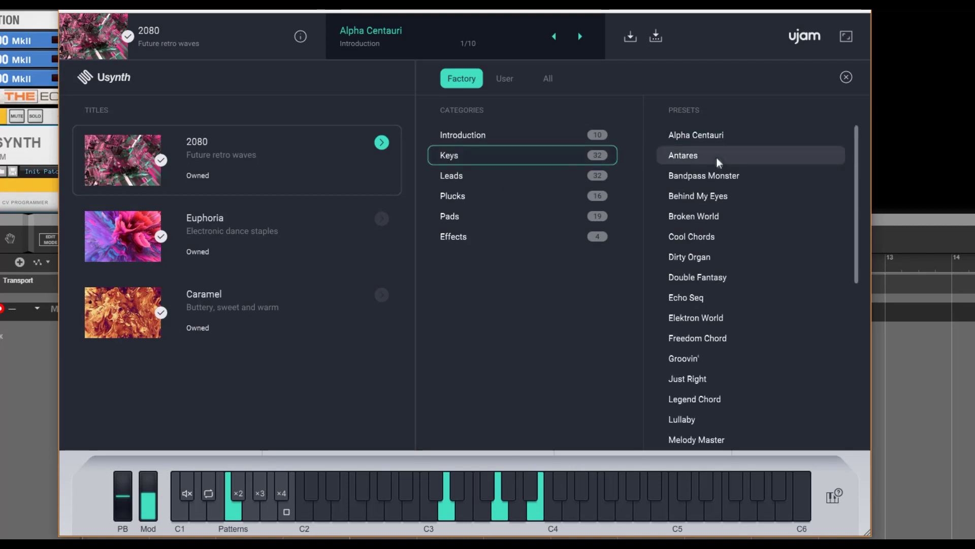
pyautogui.click(708, 178)
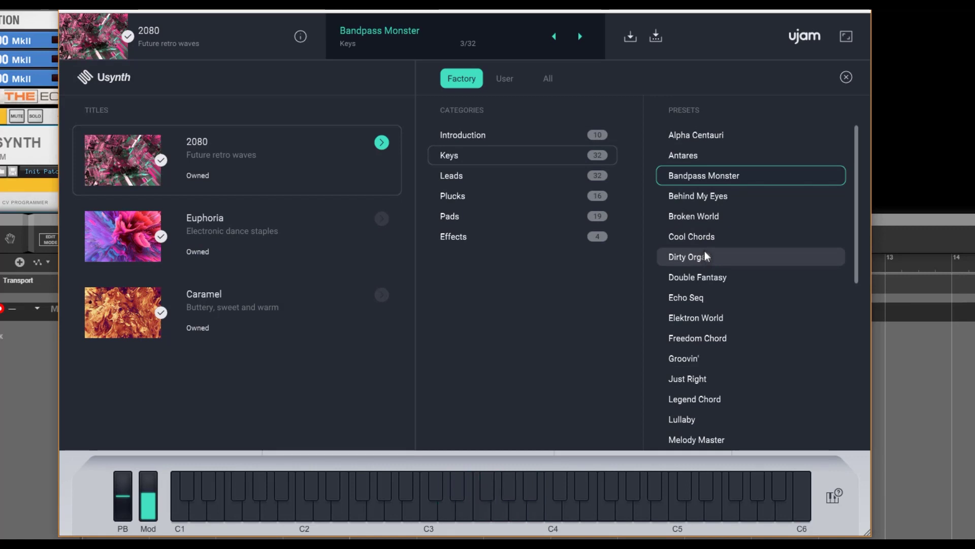
pyautogui.click(695, 239)
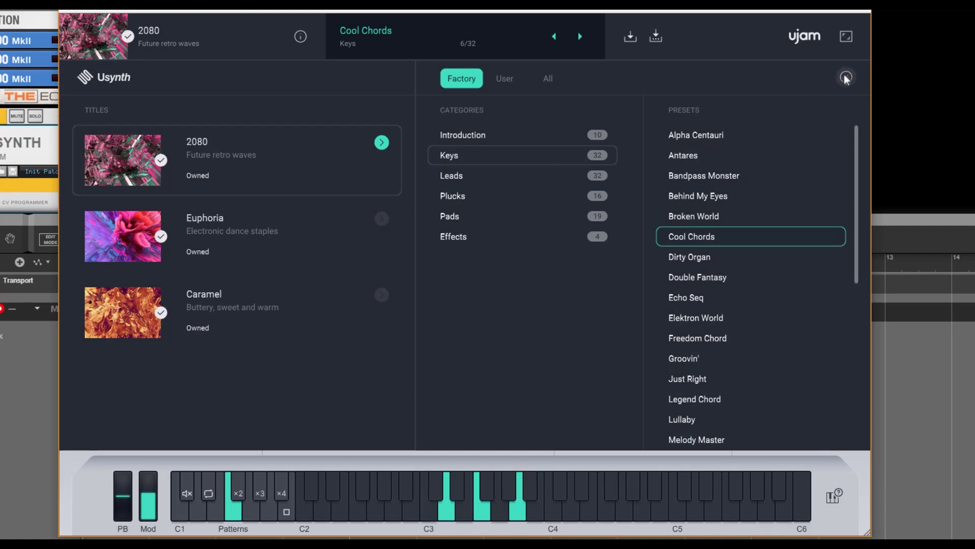
pyautogui.click(680, 278)
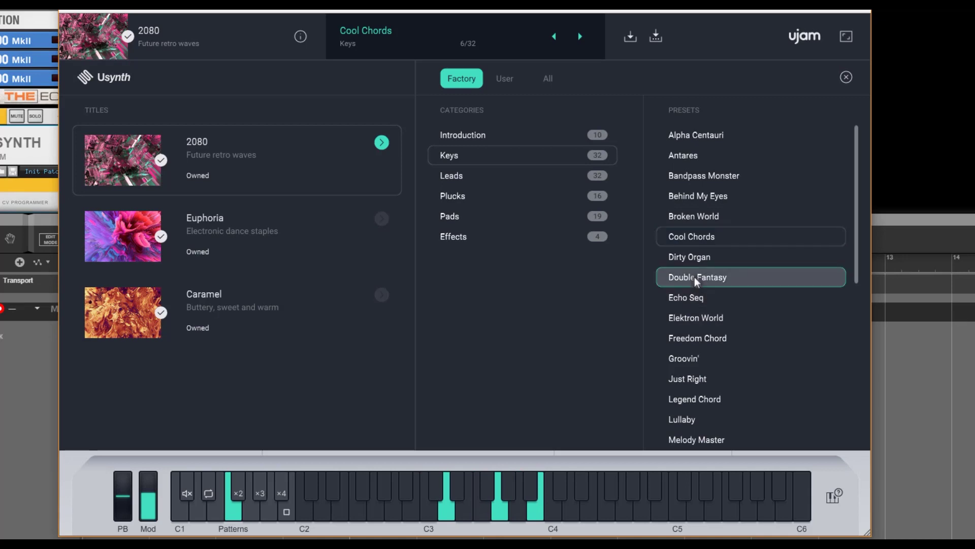
# - Audition the Leads presets Anamorphic, Busted Lead, Fat Analogue, Floor Destroyer, Frog Punk, Galaxy Lead and Hard Wave
pyautogui.click(483, 178)
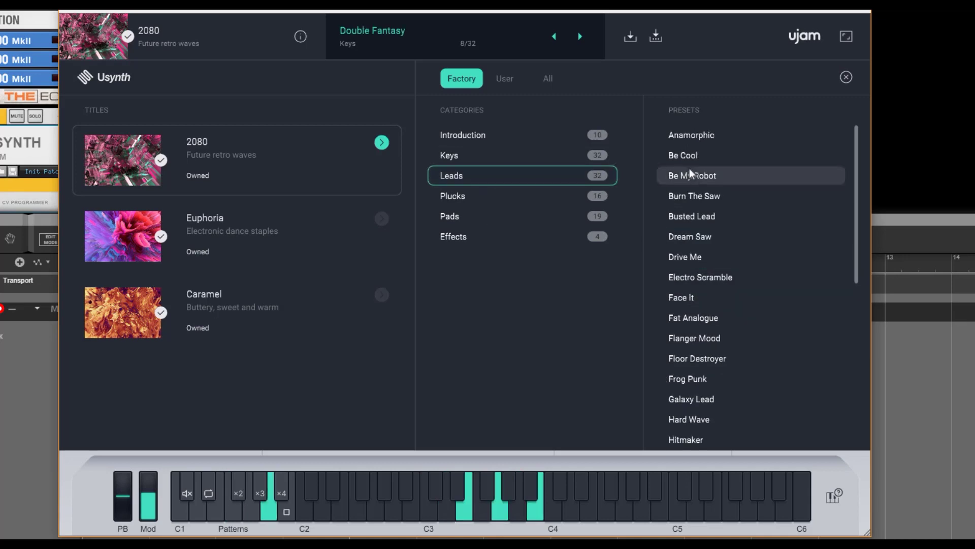
pyautogui.click(691, 134)
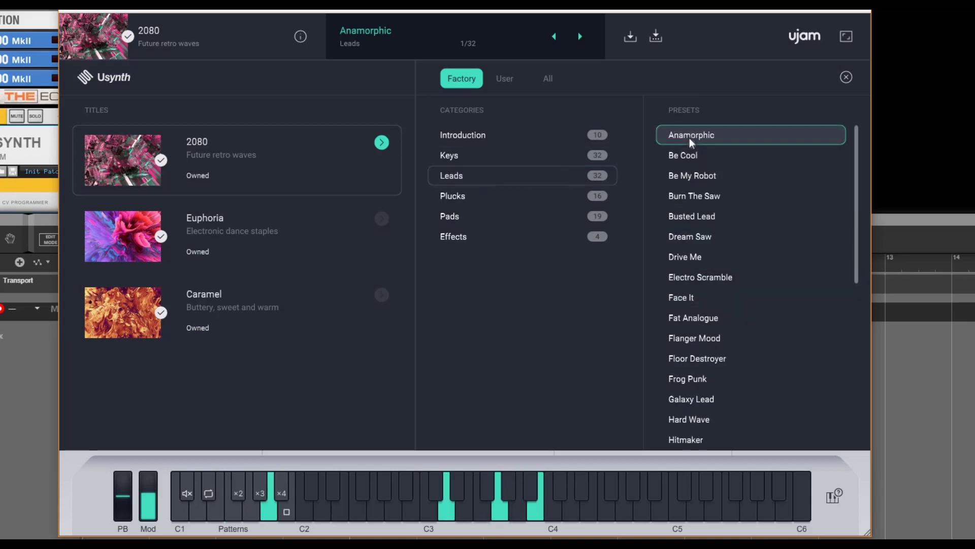
pyautogui.click(691, 216)
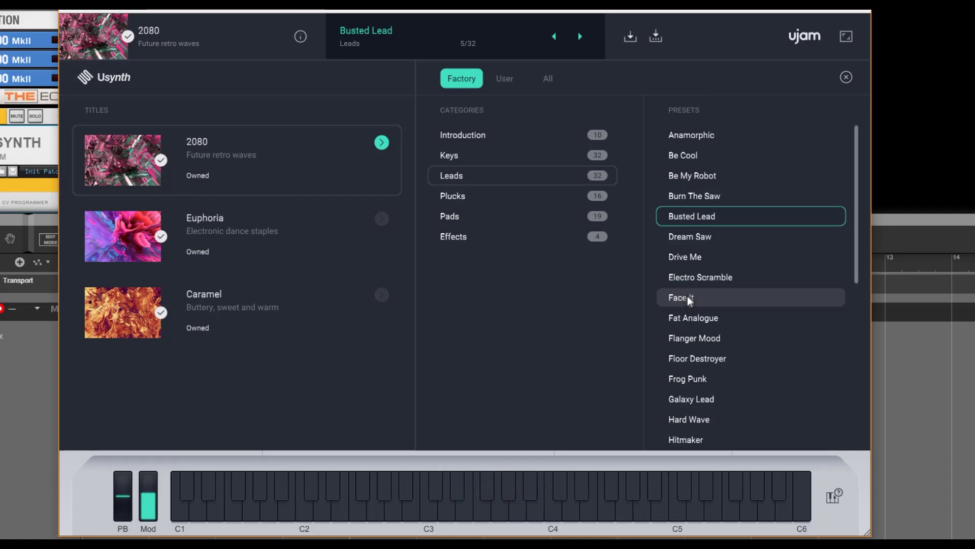
pyautogui.click(684, 319)
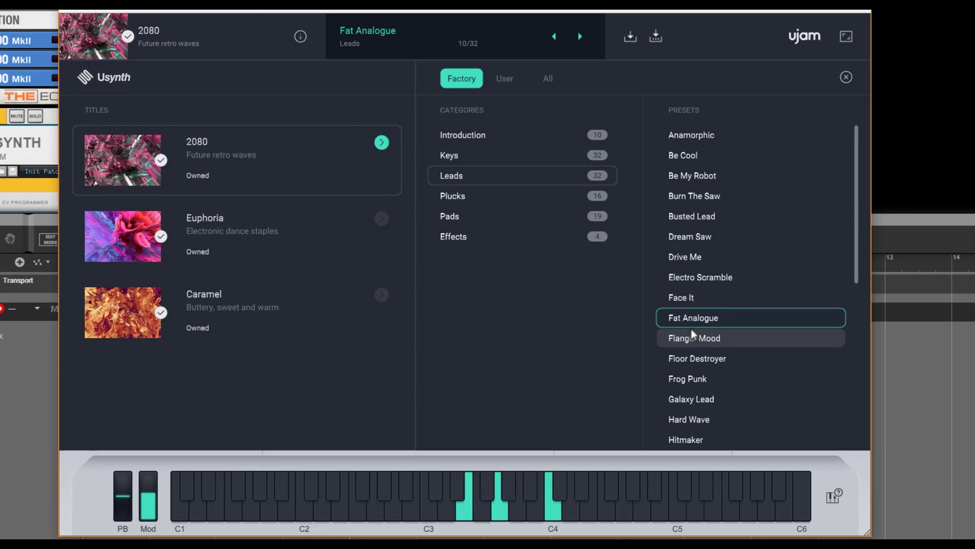
pyautogui.click(695, 360)
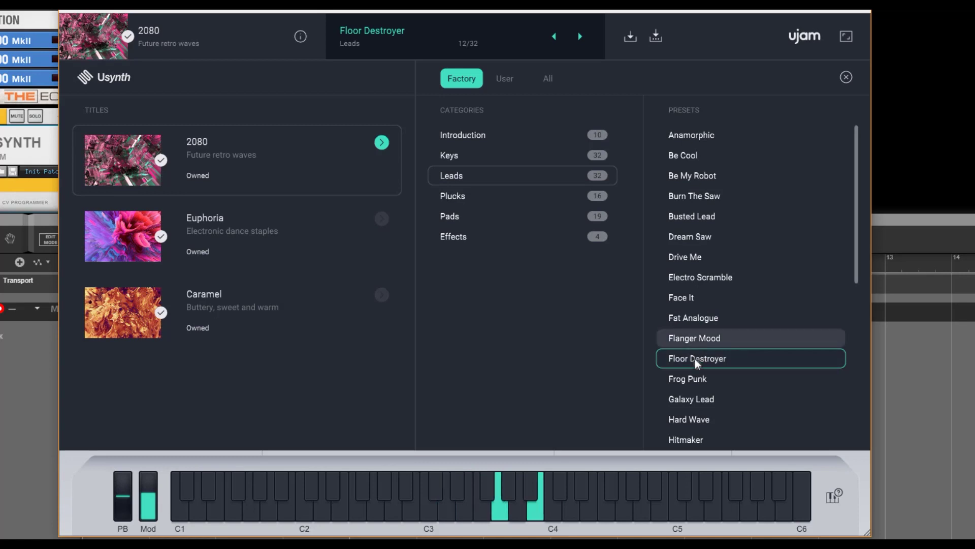
pyautogui.click(691, 380)
pyautogui.click(690, 400)
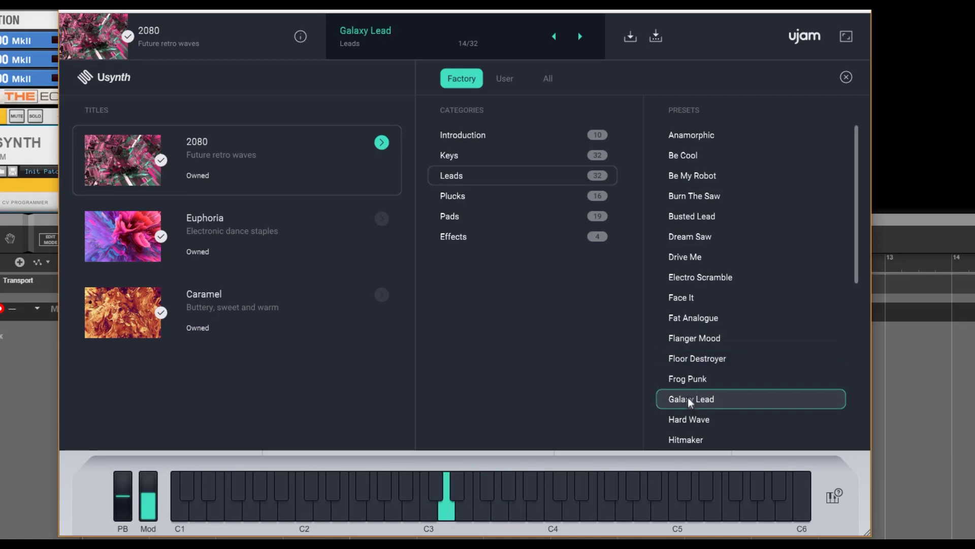
pyautogui.click(688, 422)
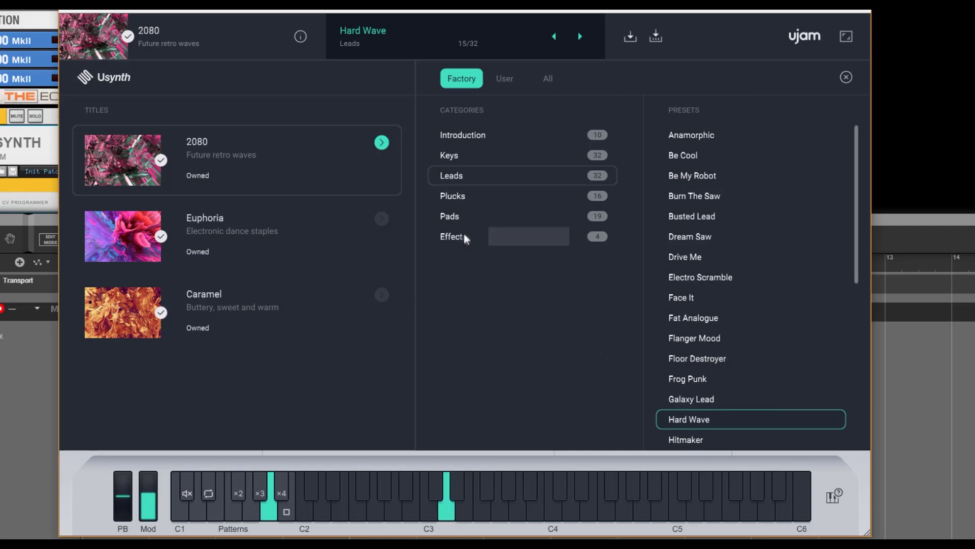
# - Audition the Plucks presets Culture Drive, Join Me and Knarz Pluck
pyautogui.click(464, 196)
pyautogui.click(690, 162)
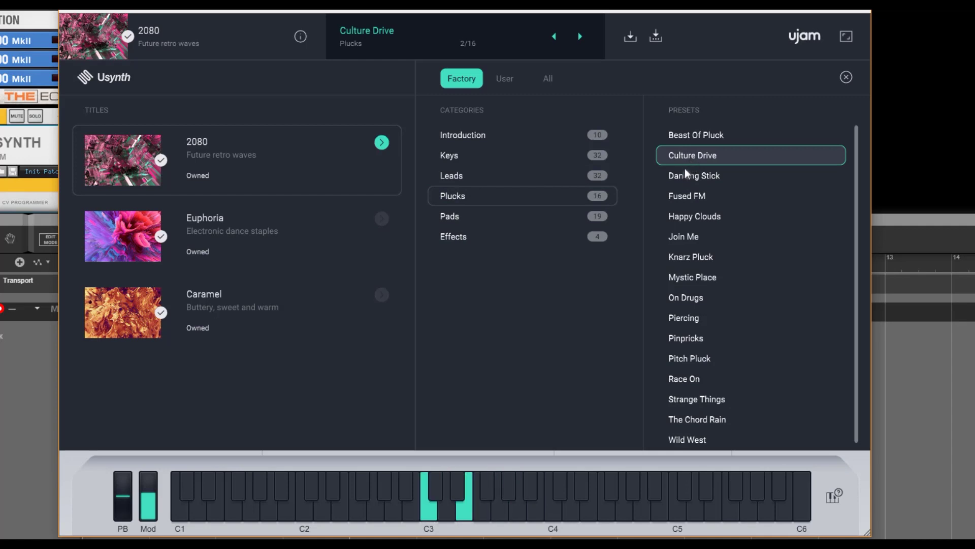
pyautogui.click(703, 234)
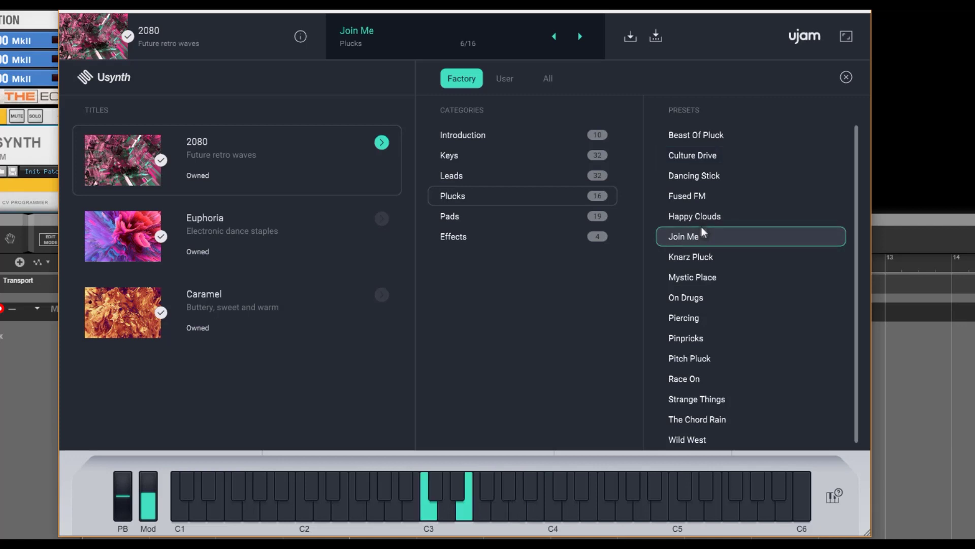
pyautogui.click(666, 258)
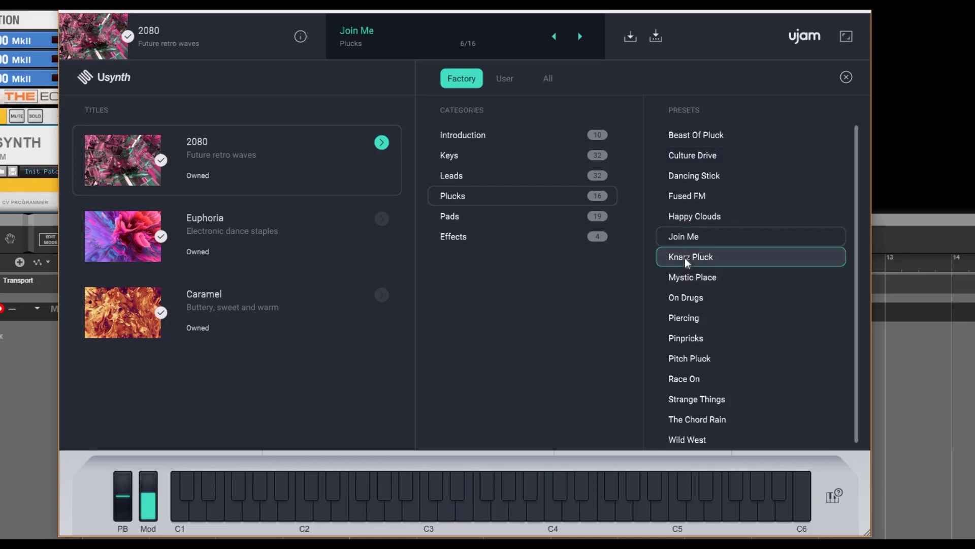
# - Audition the Pads presets Asian Jungle, Clear Waves and Elite Waves
pyautogui.click(458, 220)
pyautogui.click(676, 179)
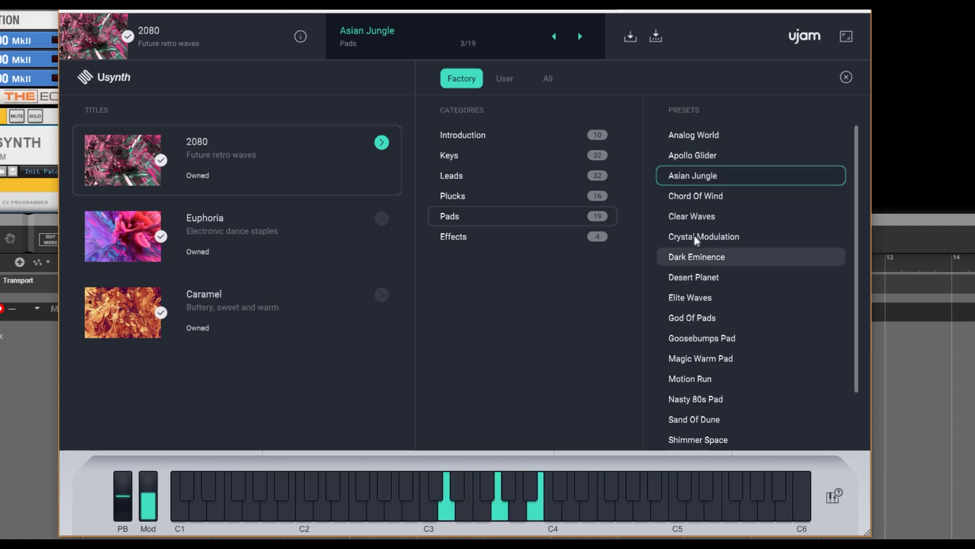
pyautogui.click(691, 219)
pyautogui.click(690, 298)
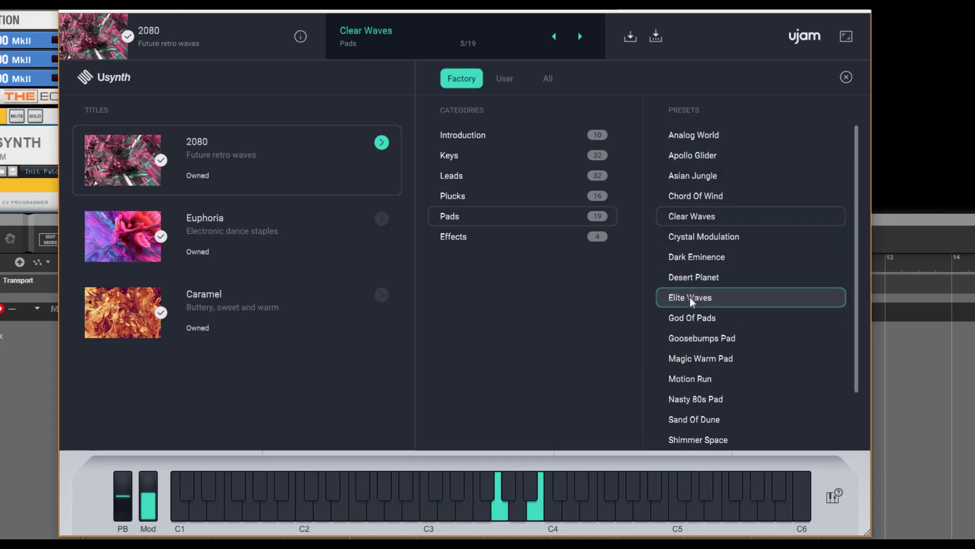
# - Audition the Effects presets Alarma, Noise Trigger, Zen Drops and Devil Wind
pyautogui.click(483, 236)
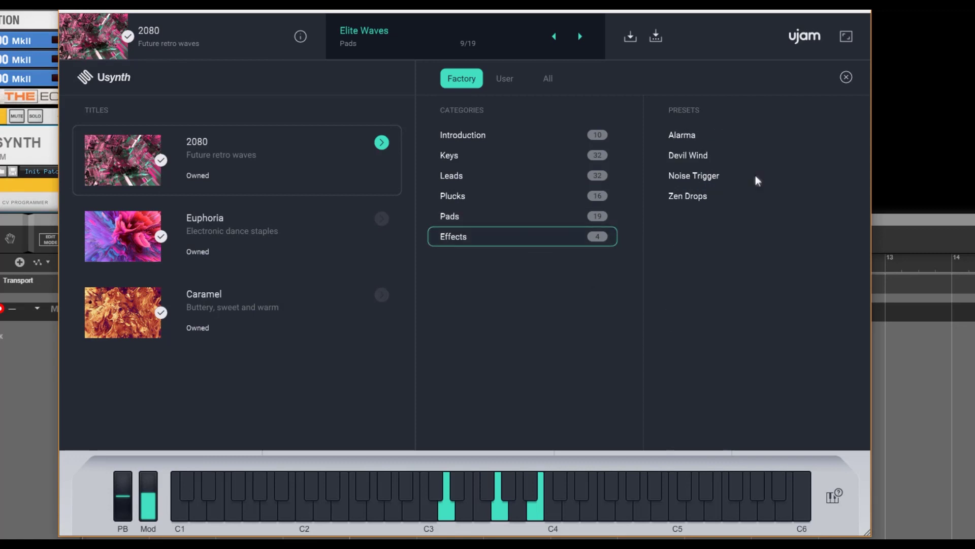
pyautogui.click(700, 143)
pyautogui.click(710, 176)
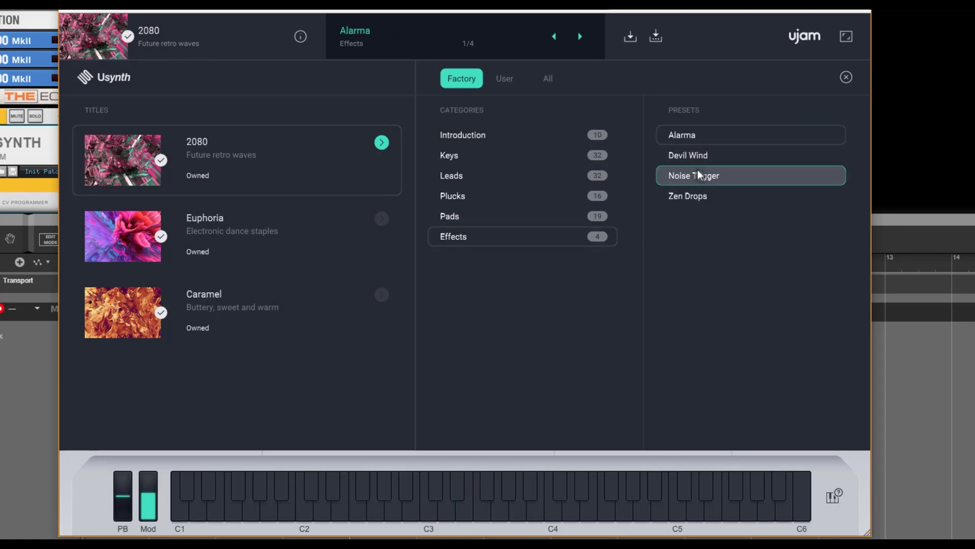
pyautogui.click(704, 196)
pyautogui.click(697, 161)
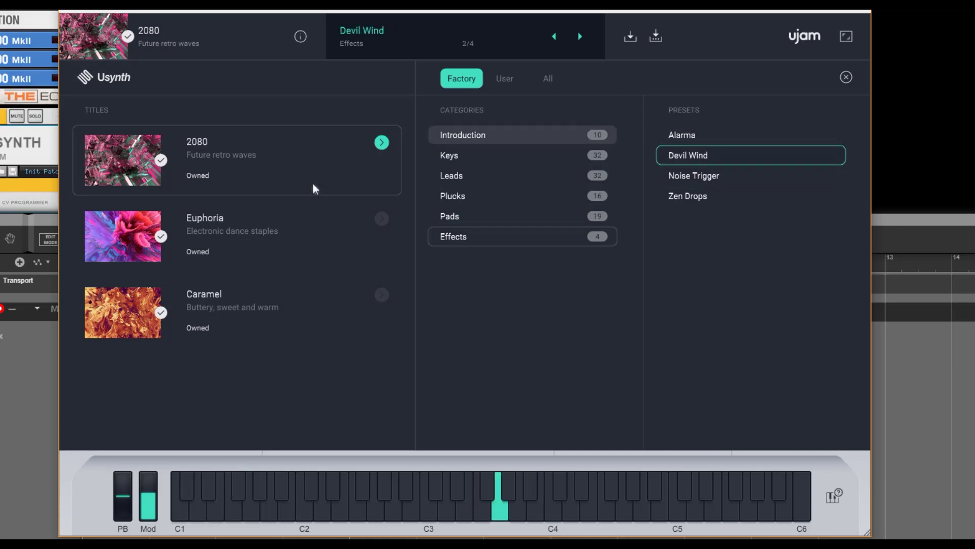
# - Switch to the Euphoria title and audition its Leads presets 80's Goes 20's and Aggressive Saw
pyautogui.click(260, 249)
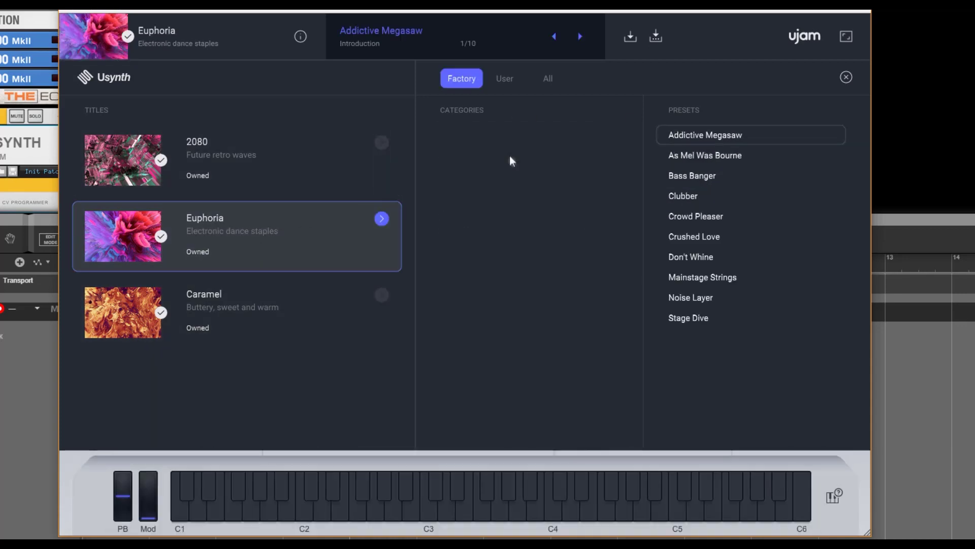
pyautogui.click(496, 155)
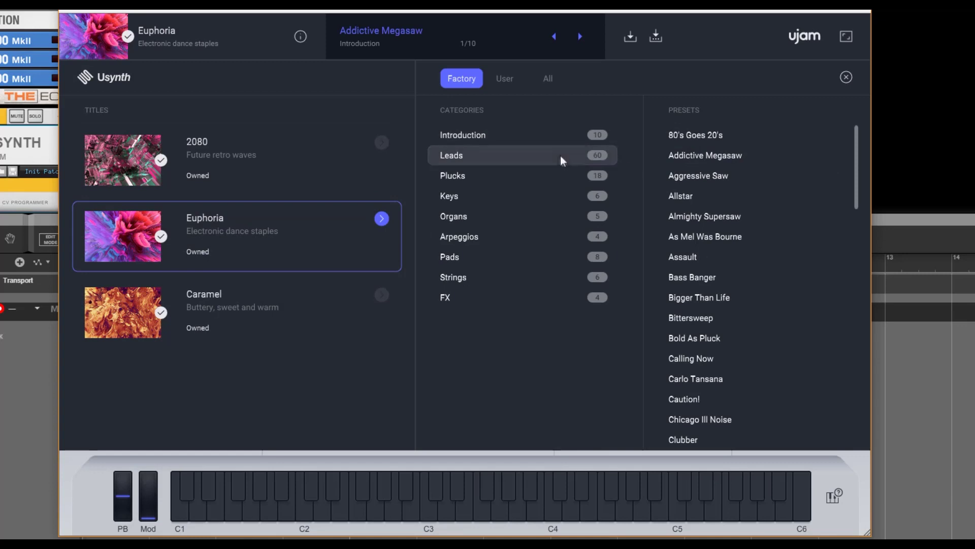
pyautogui.click(720, 135)
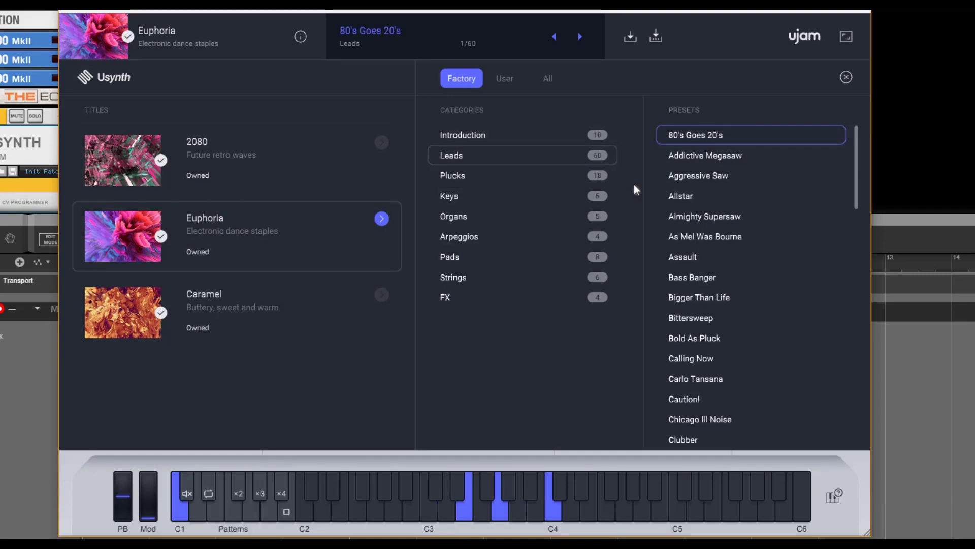
pyautogui.click(716, 176)
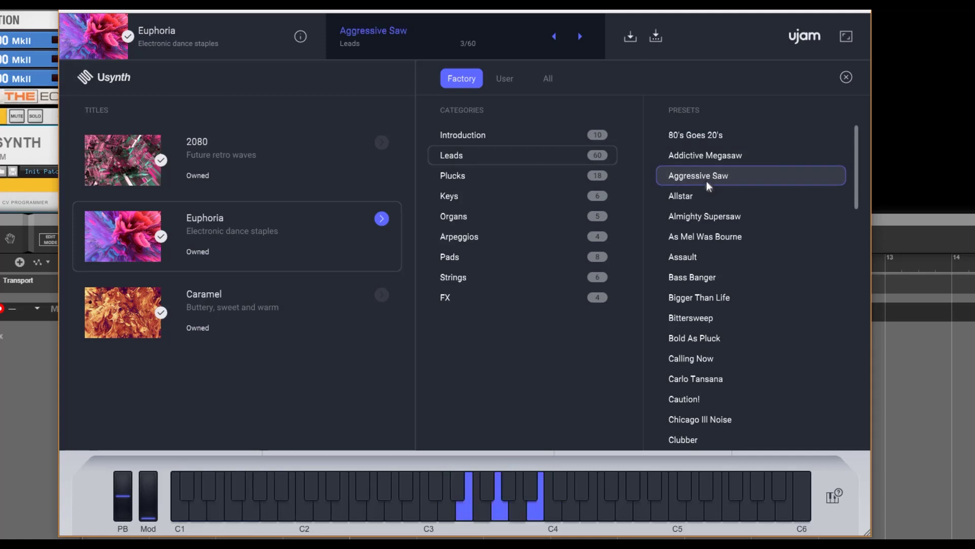
# - Audition the Leads presets As Mel Was Bourne, Bigger Than Life, Bold As Pluck, Carlo Tansana and Chicago Ill Noise
pyautogui.click(702, 236)
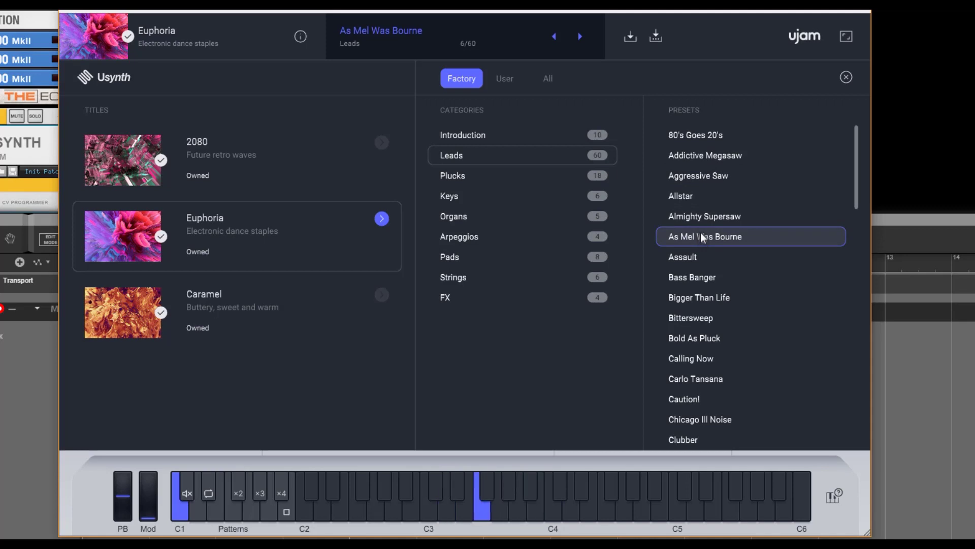
pyautogui.click(696, 297)
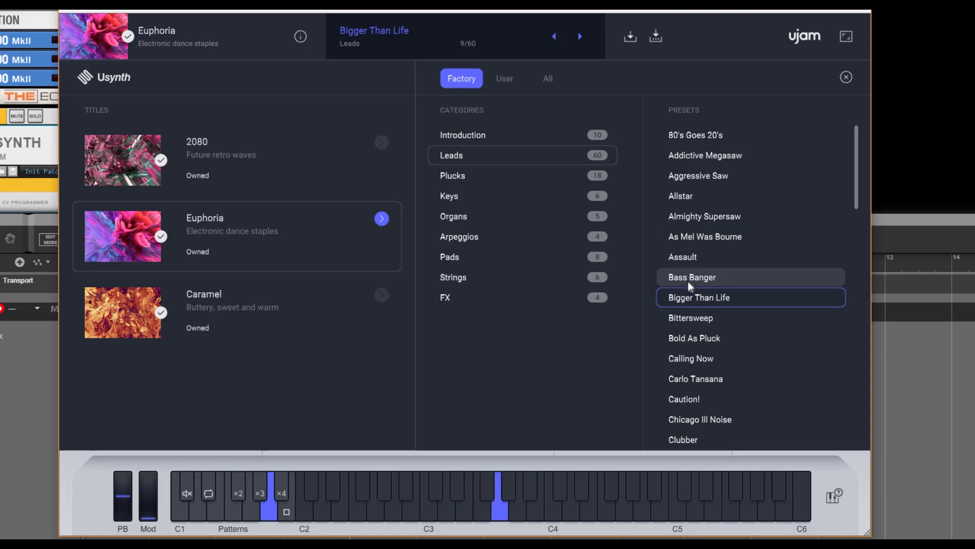
pyautogui.click(683, 339)
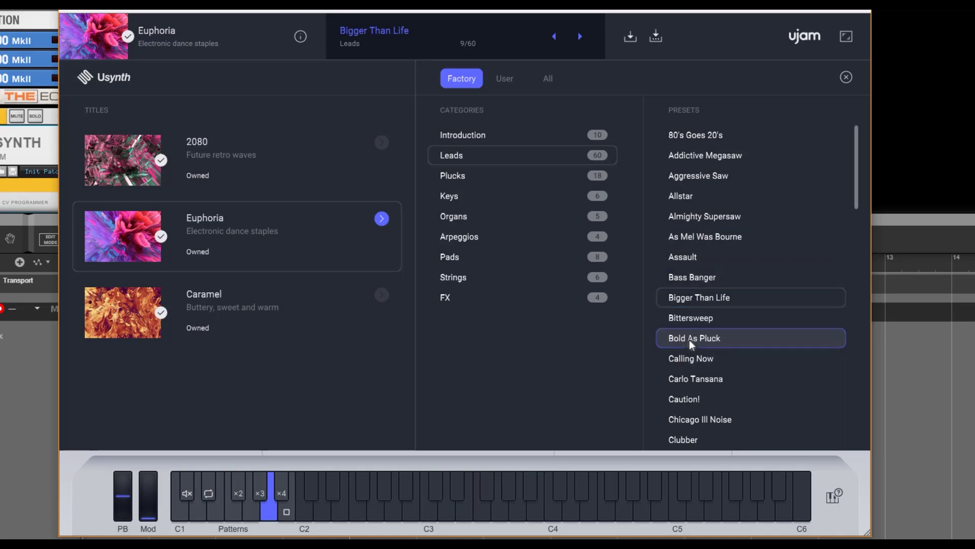
pyautogui.click(683, 382)
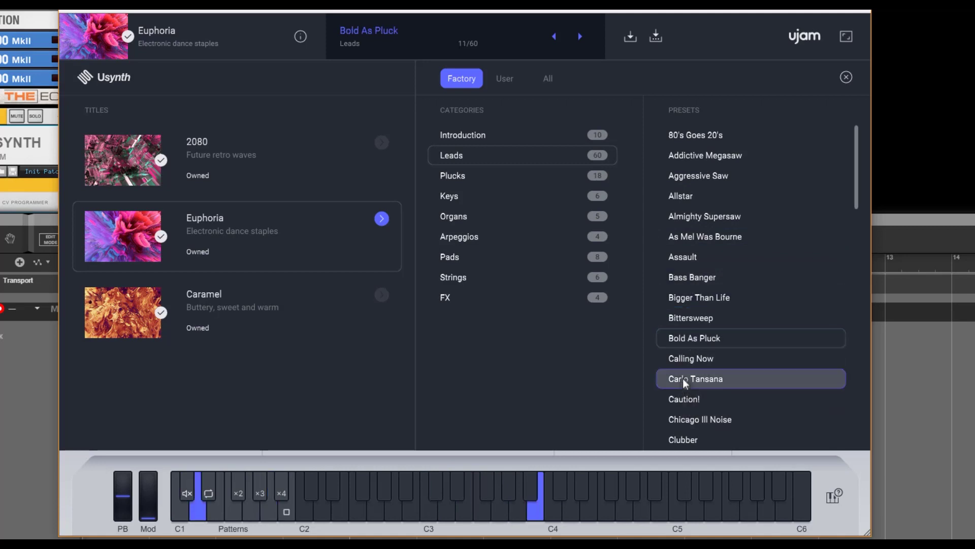
pyautogui.click(703, 425)
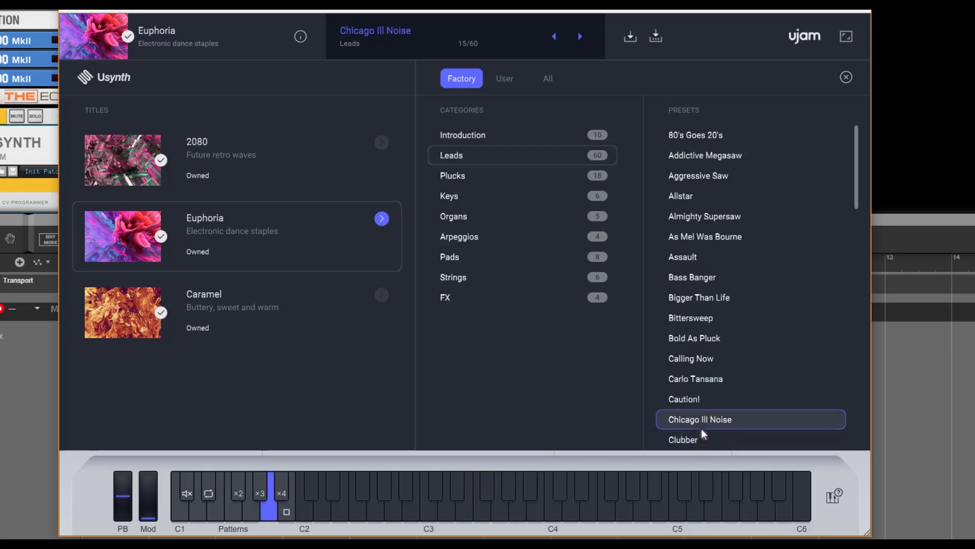
# - Audition the Organs presets Organic Trance, Thick & Destroy and Back In The Day
pyautogui.click(467, 215)
pyautogui.click(715, 174)
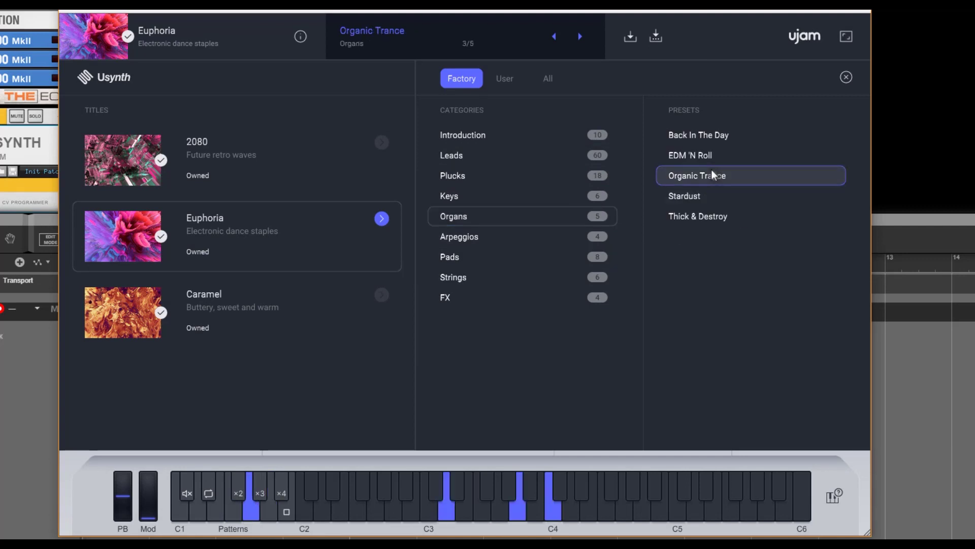
pyautogui.click(690, 225)
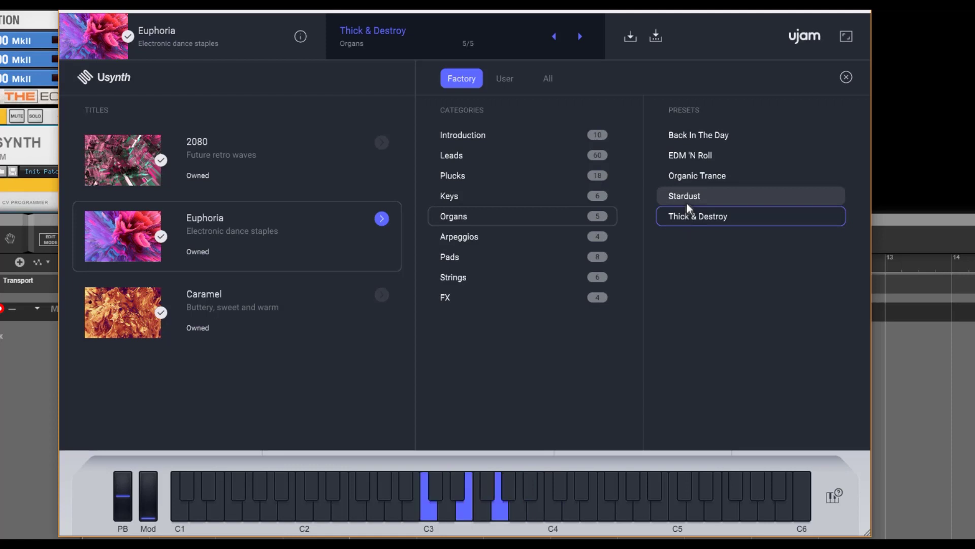
pyautogui.click(685, 136)
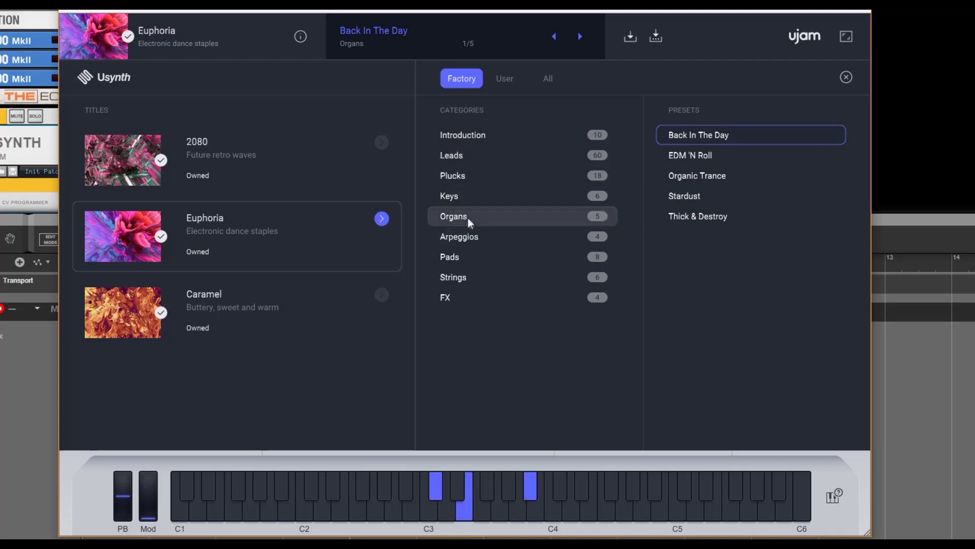
# - Audition the Arpeggios presets Chaotic Robotic and Knock Knock
pyautogui.click(464, 235)
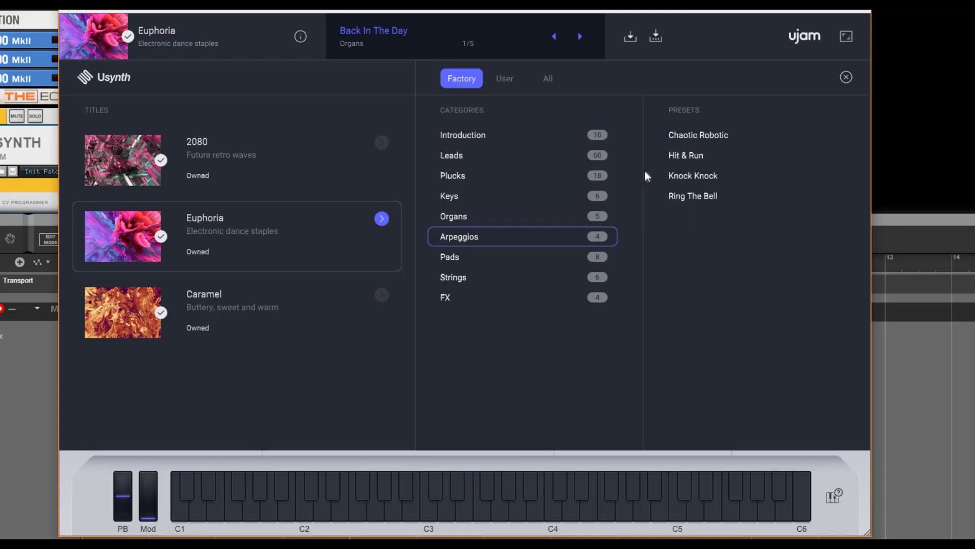
pyautogui.click(688, 137)
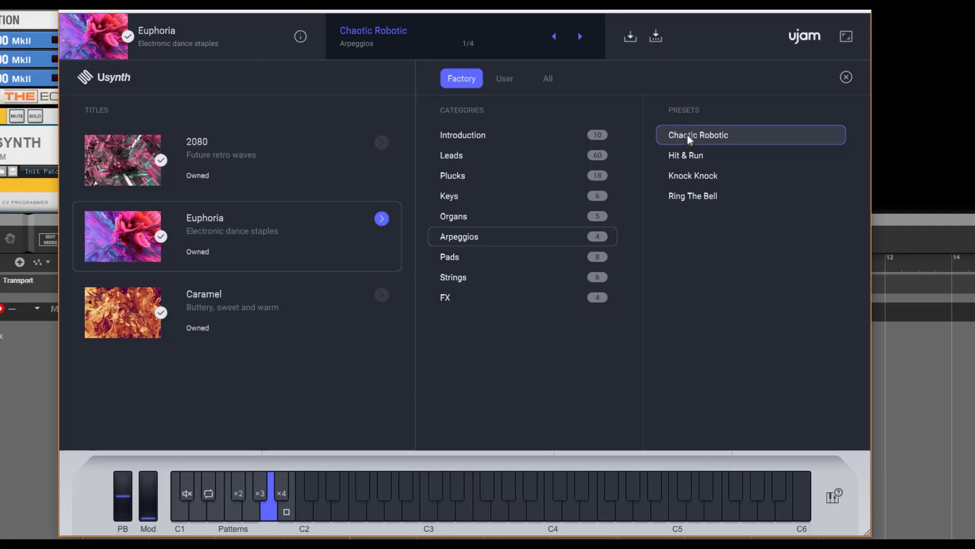
pyautogui.click(705, 179)
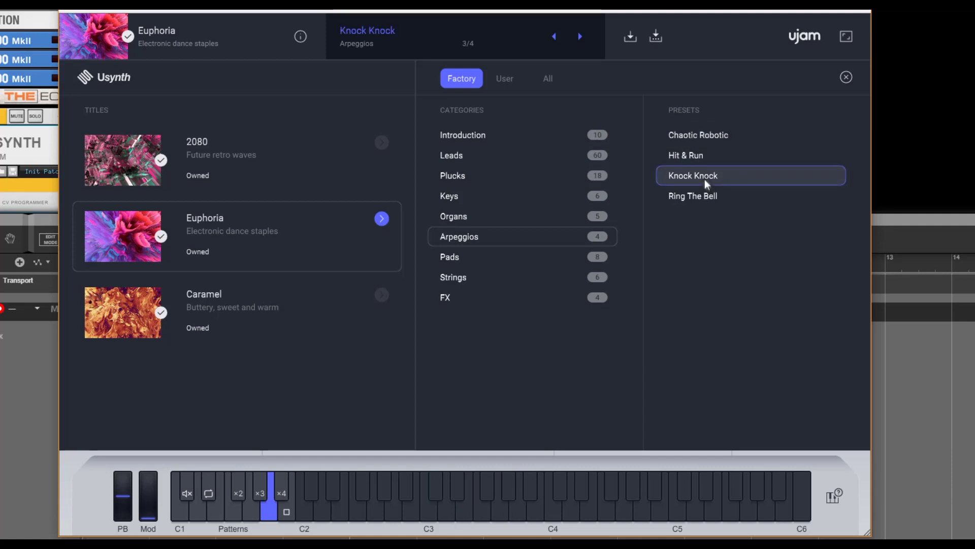
# - Audition the Pads presets Lush End and Sky High in the Euphoria title
pyautogui.click(581, 256)
pyautogui.click(689, 201)
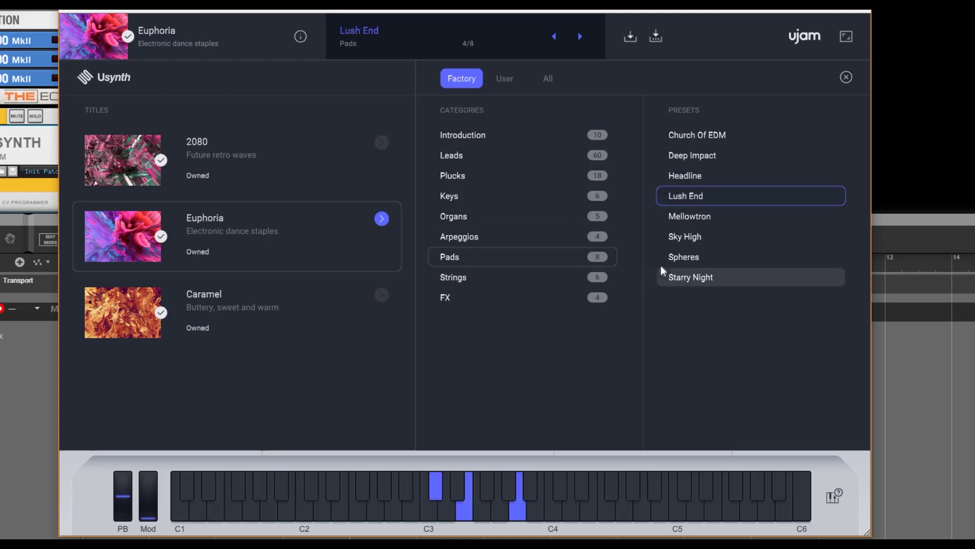
pyautogui.click(701, 237)
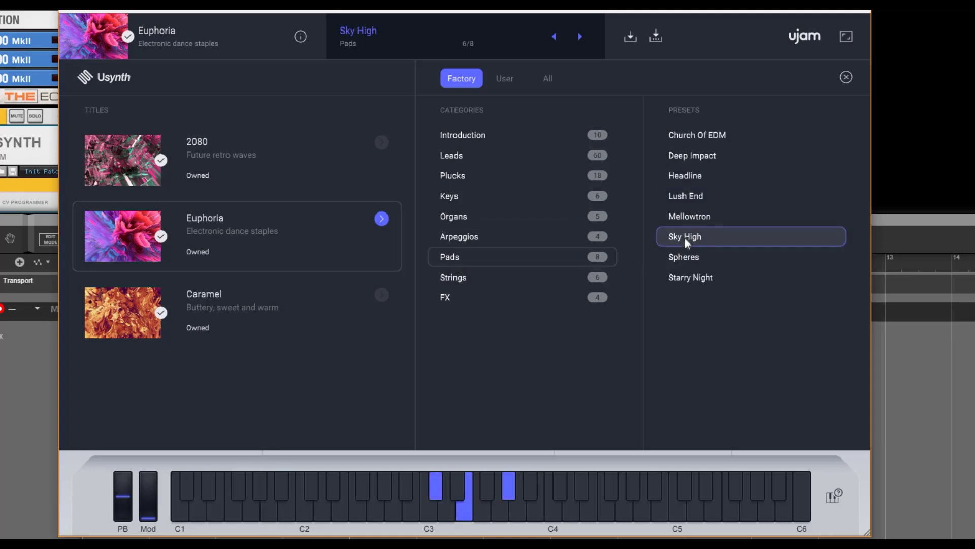
# - Audition the Strings presets Cabinet Strings and Vintage Strings
pyautogui.click(503, 278)
pyautogui.click(692, 159)
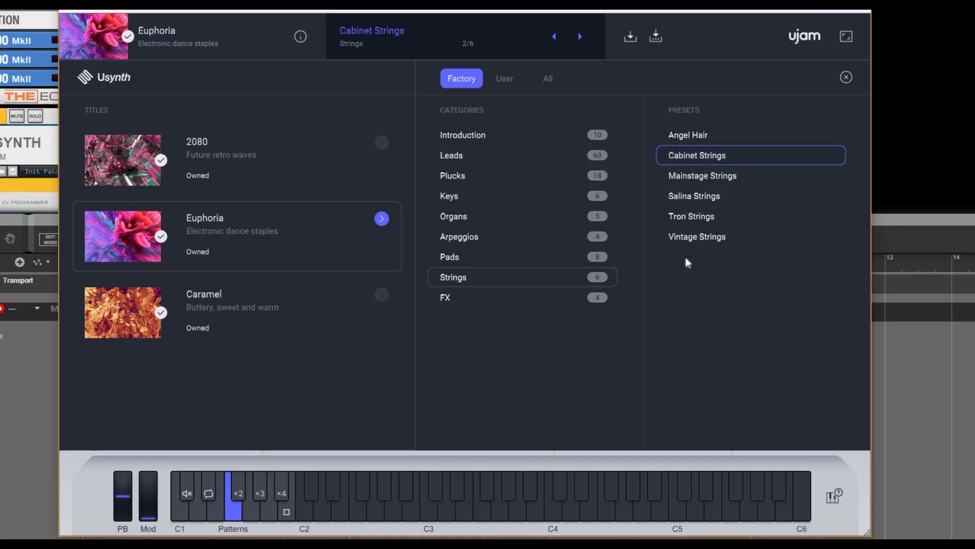
pyautogui.click(696, 237)
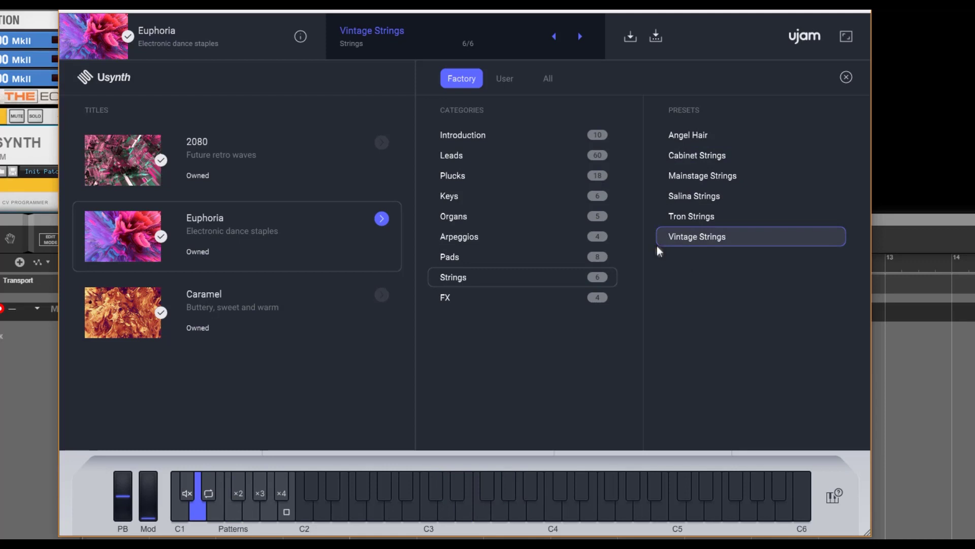
# - Audition the FX presets Kermit's Dead and Mainstage Paramedic
pyautogui.click(480, 299)
pyautogui.click(708, 135)
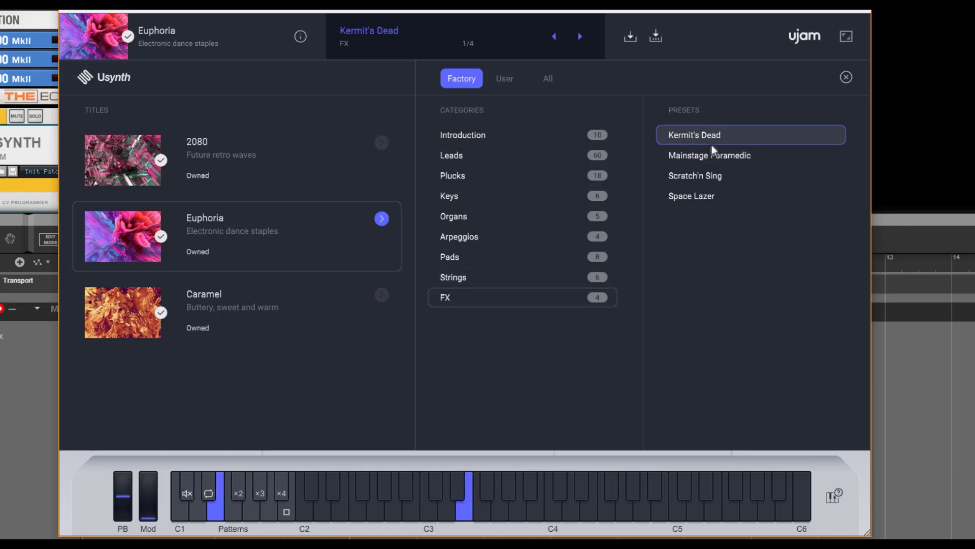
pyautogui.click(713, 157)
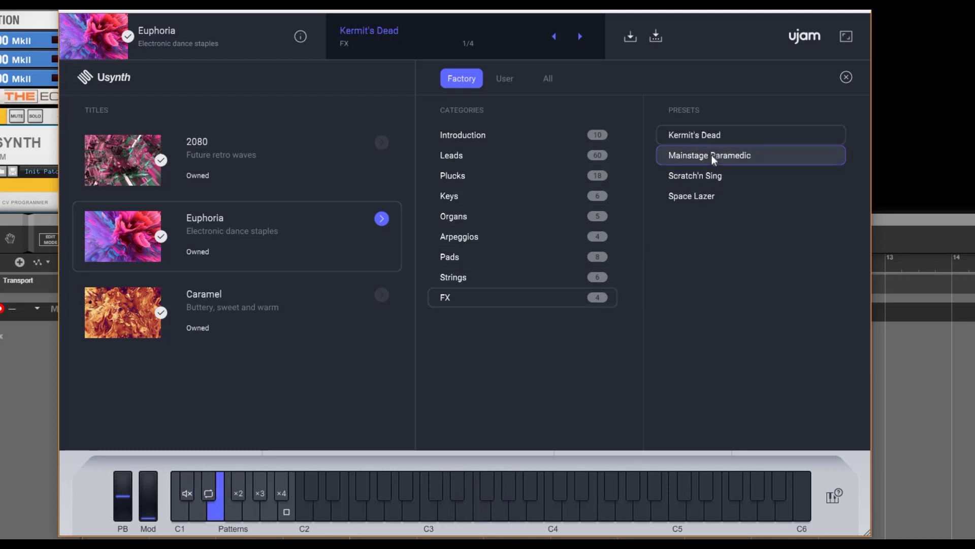
# - Switch to the Caramel title and audition its Pads Soft presets A Deep Blue Sea, Analog Ruled The Airwaves, Beautiful Mystery, Big Soundstage and Buttery Goodness
pyautogui.click(243, 319)
pyautogui.click(725, 136)
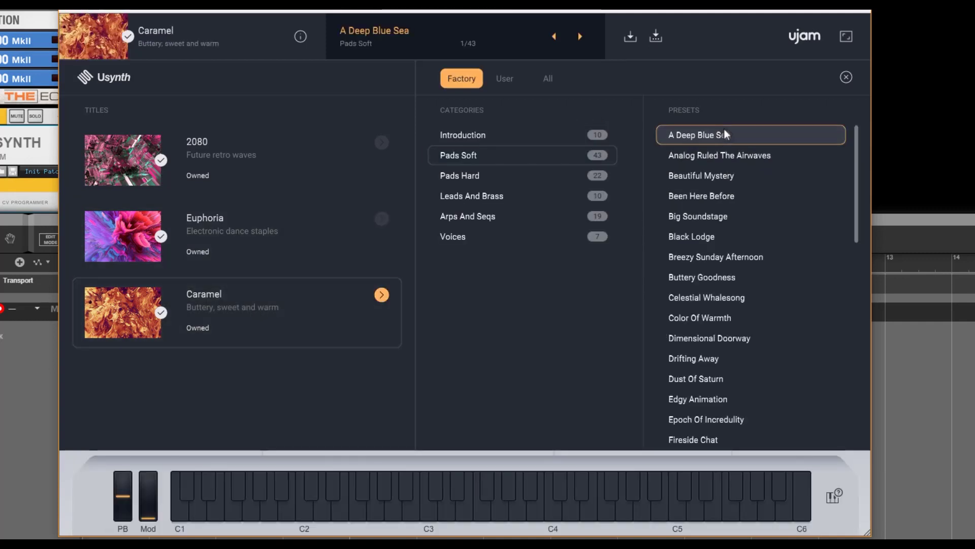
pyautogui.click(719, 156)
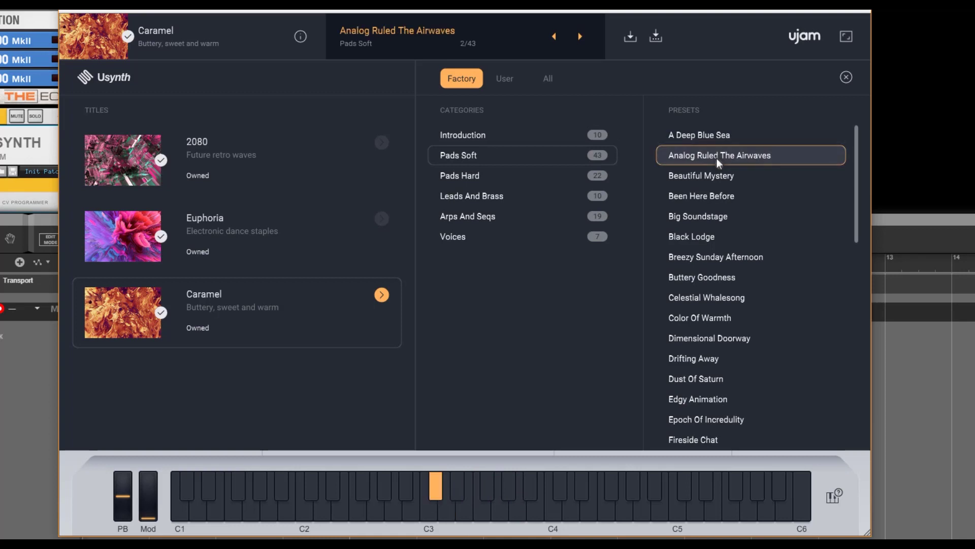
pyautogui.click(701, 179)
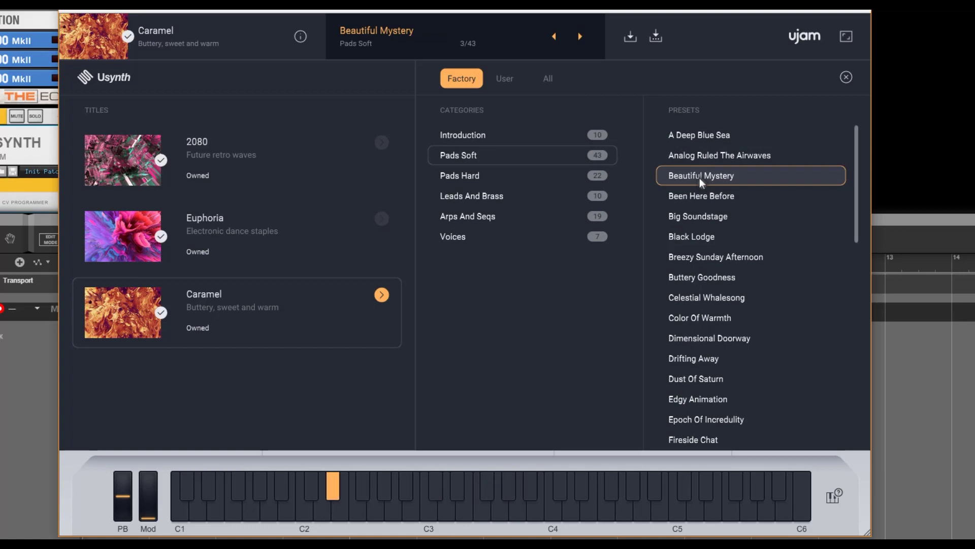
pyautogui.click(693, 217)
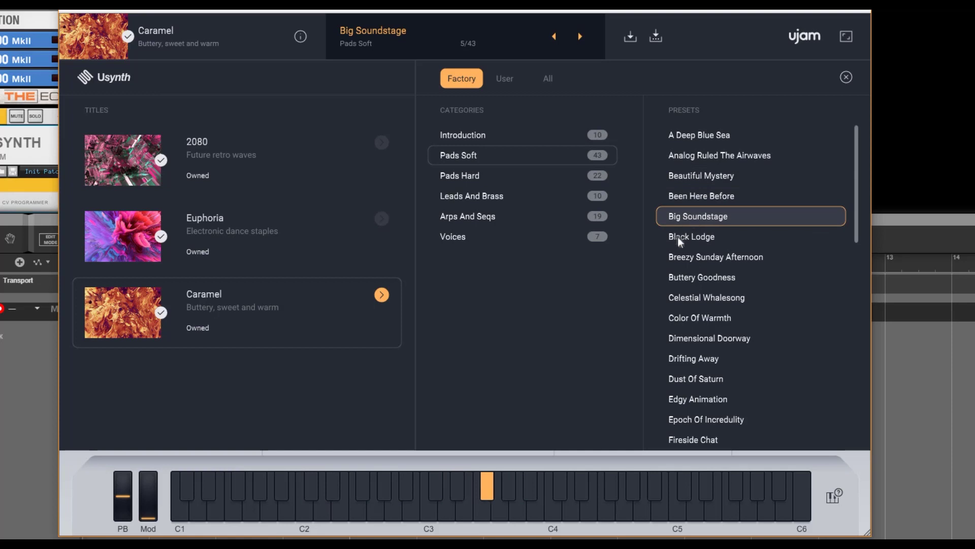
pyautogui.click(697, 155)
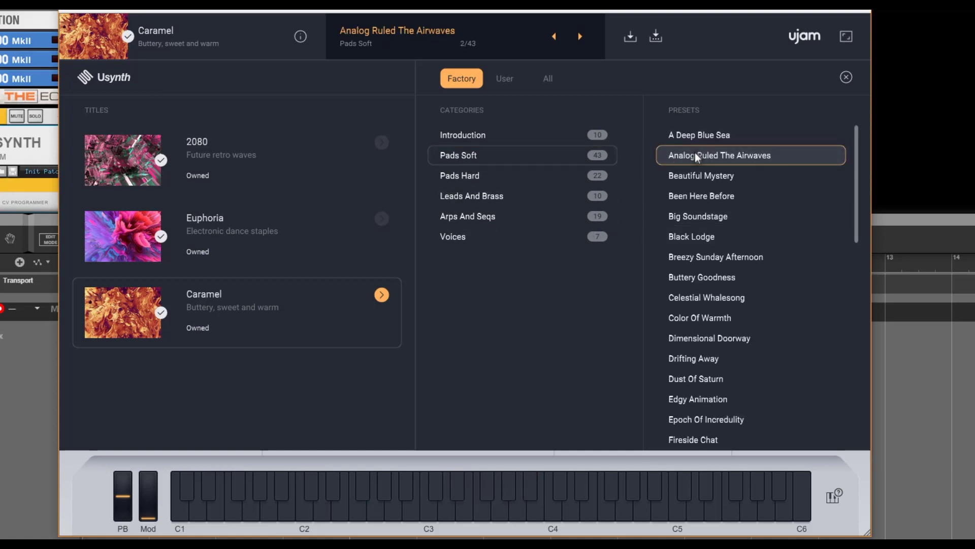
pyautogui.click(713, 278)
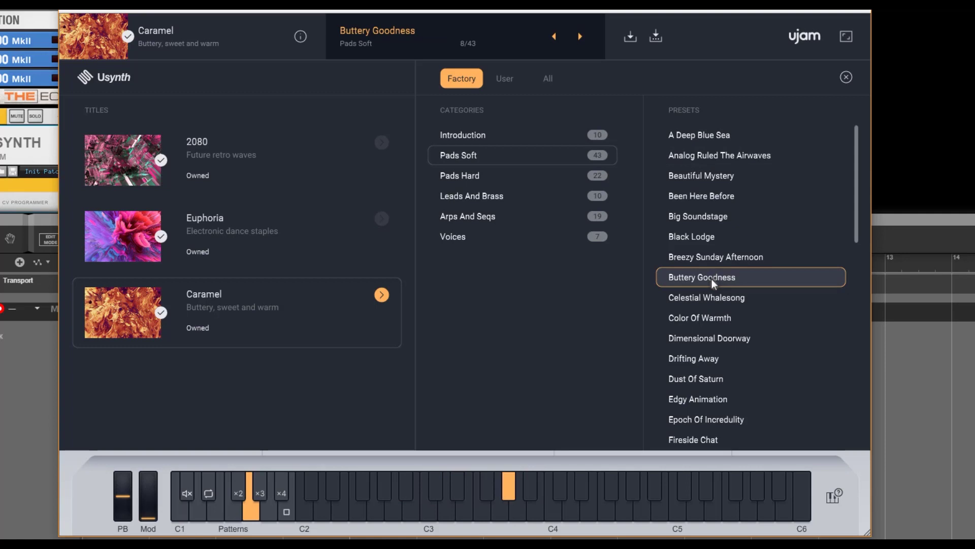
# - Audition the Pads Hard presets Chordal Intrigue and Dreaming Of Celluloid
pyautogui.click(602, 176)
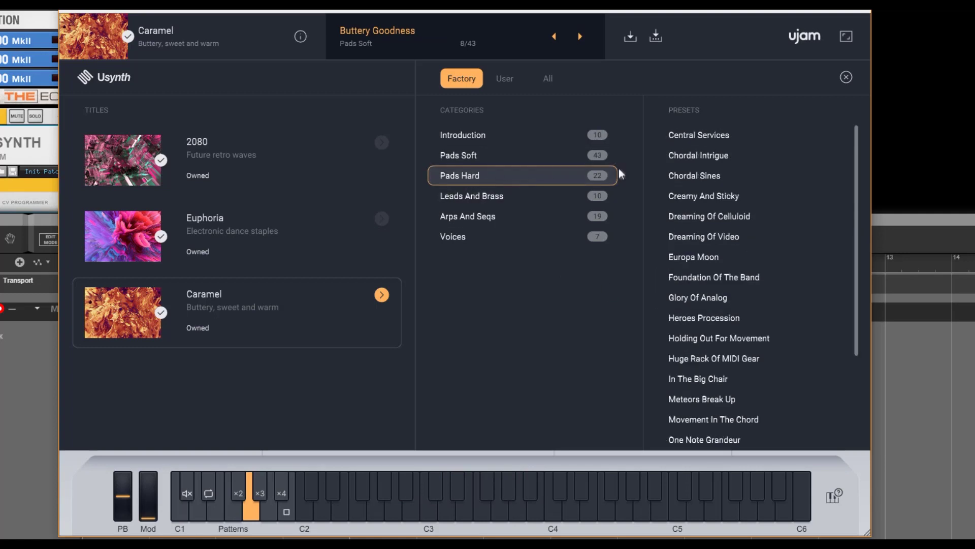
pyautogui.click(753, 156)
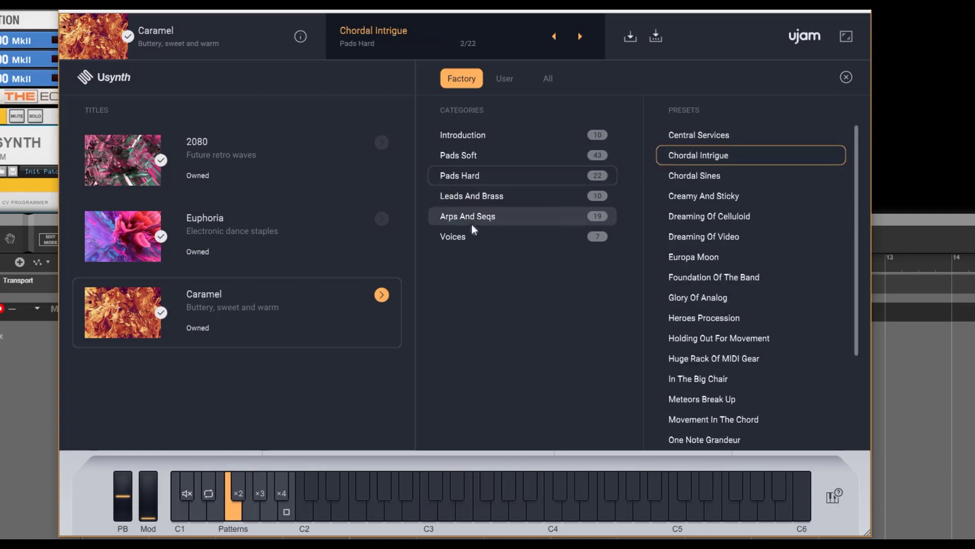
pyautogui.click(679, 216)
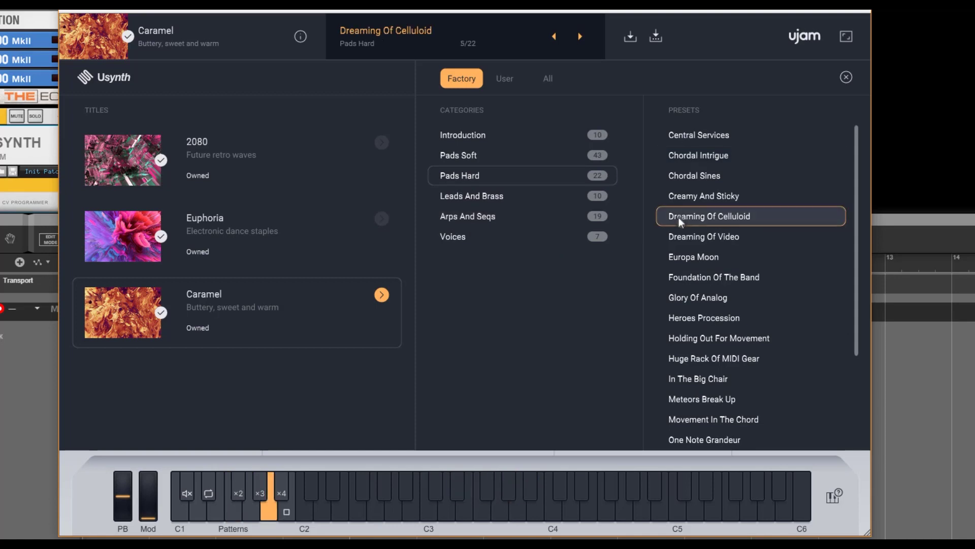
# - Audition the Leads And Brass presets Dominating Modular, Brassy Rhythm, Dramatic Brass and Horns On Safari
pyautogui.click(485, 213)
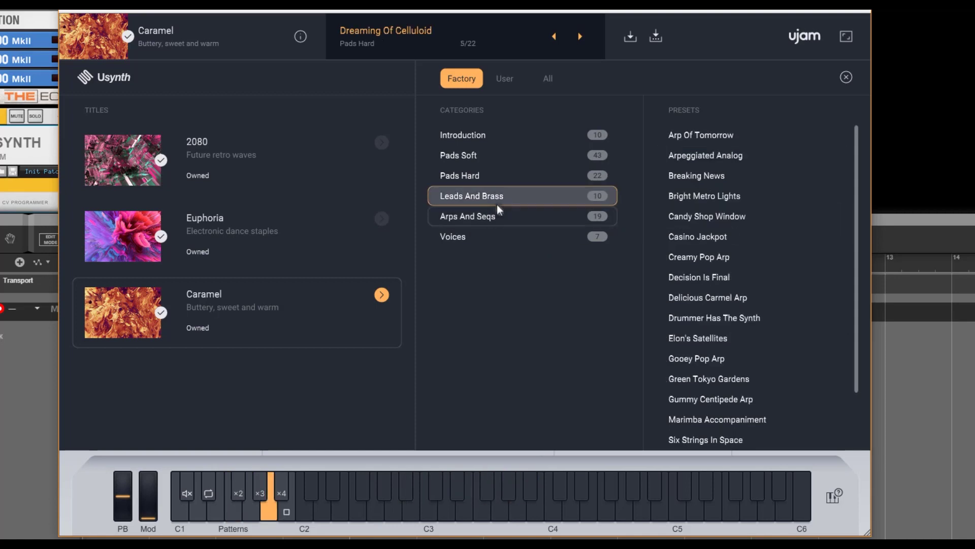
pyautogui.click(487, 196)
pyautogui.click(693, 196)
pyautogui.click(700, 172)
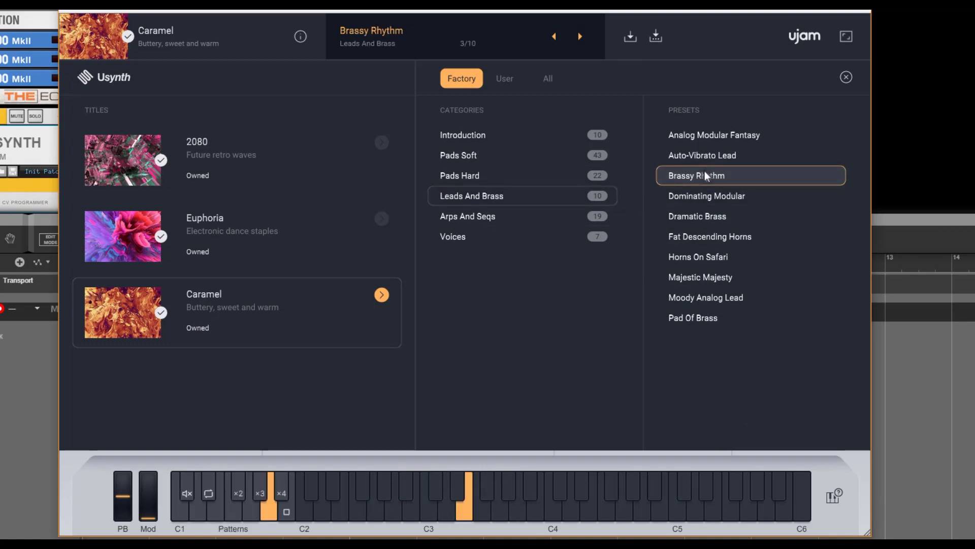
pyautogui.click(706, 216)
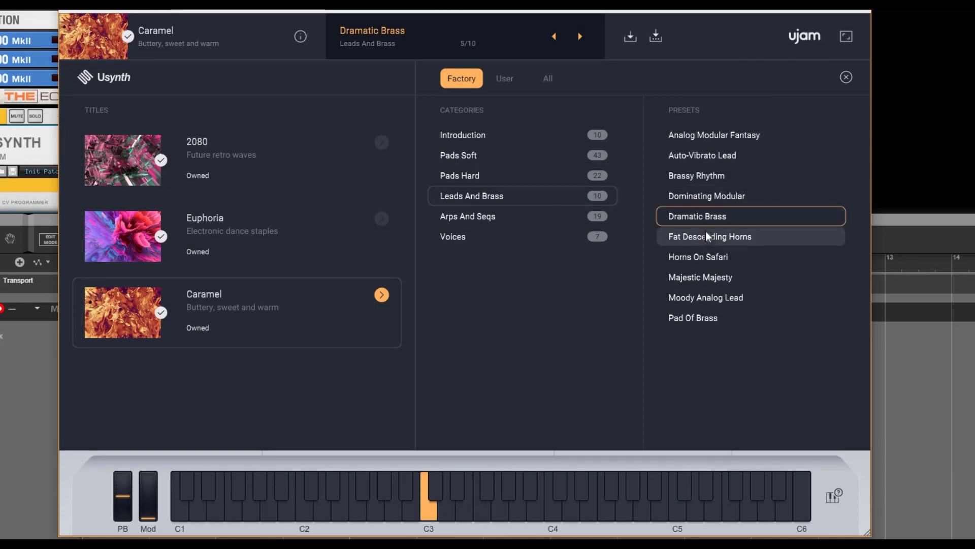
pyautogui.click(714, 258)
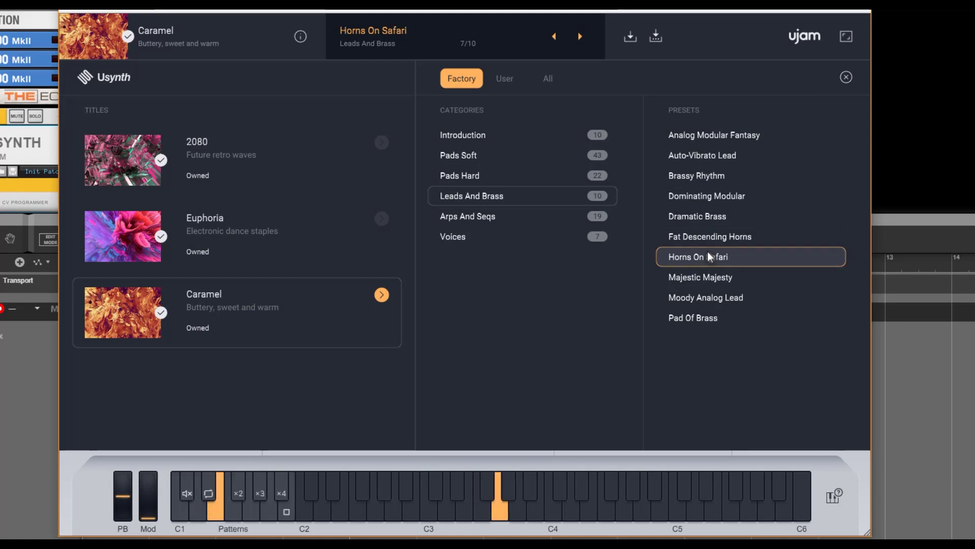
# - Audition the Arps And Seqs presets Bright Metro Lights and Casino Jackpot and the Voices presets Approaching Monolith, Blessed Are Their Throats and Chemtrail Voices
pyautogui.click(507, 220)
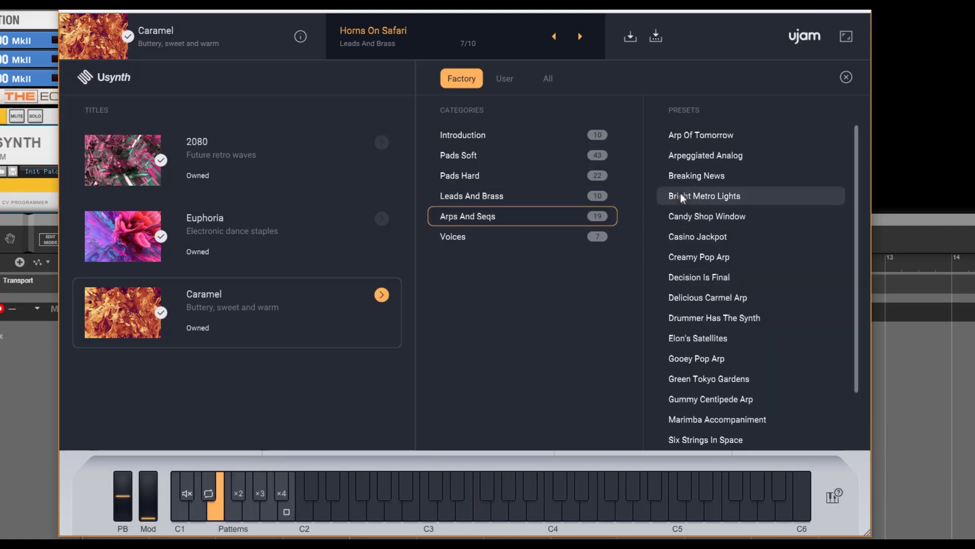
pyautogui.click(682, 197)
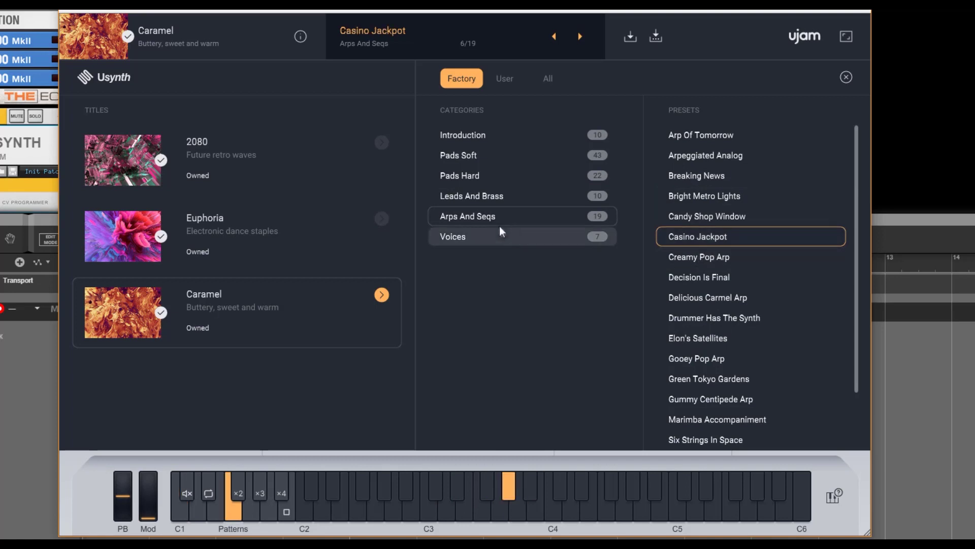
pyautogui.click(462, 237)
pyautogui.click(687, 137)
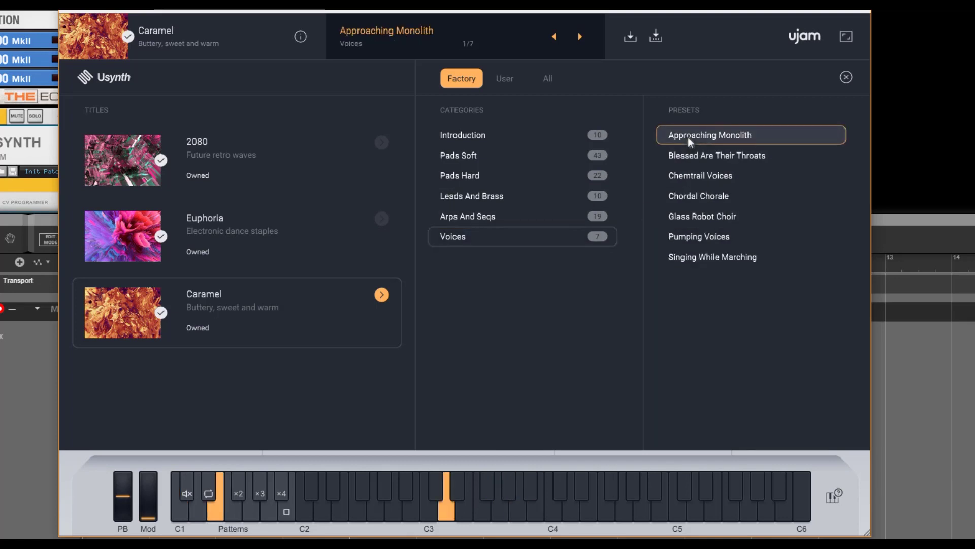
pyautogui.click(697, 155)
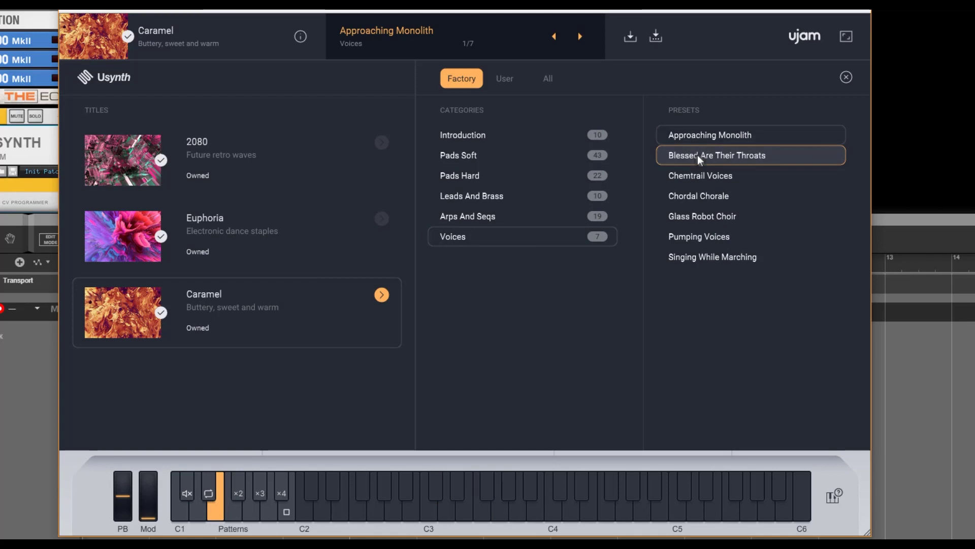
pyautogui.click(700, 177)
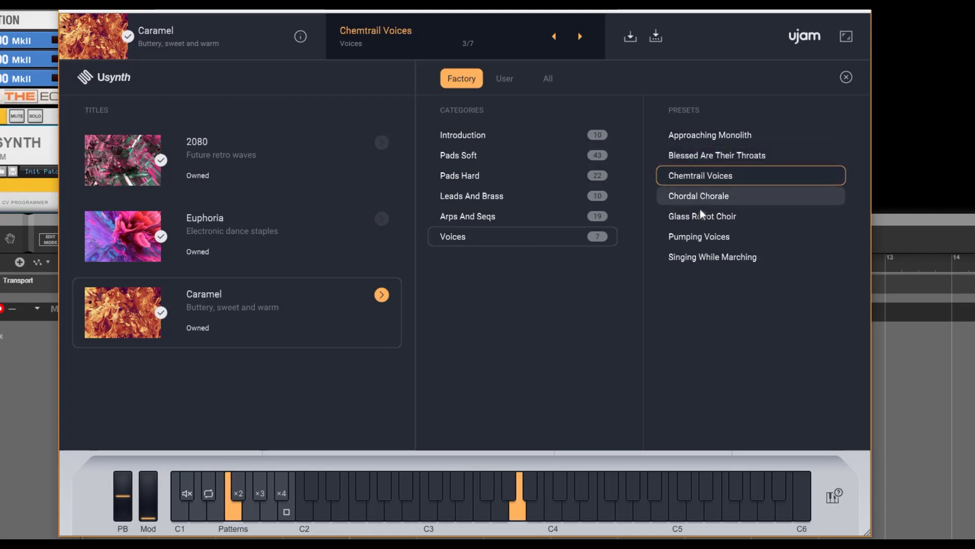
# - Audition the remaining Caramel Voices presets Pumping Voices, Glass Robot Choir and Singing While Marching
pyautogui.click(699, 230)
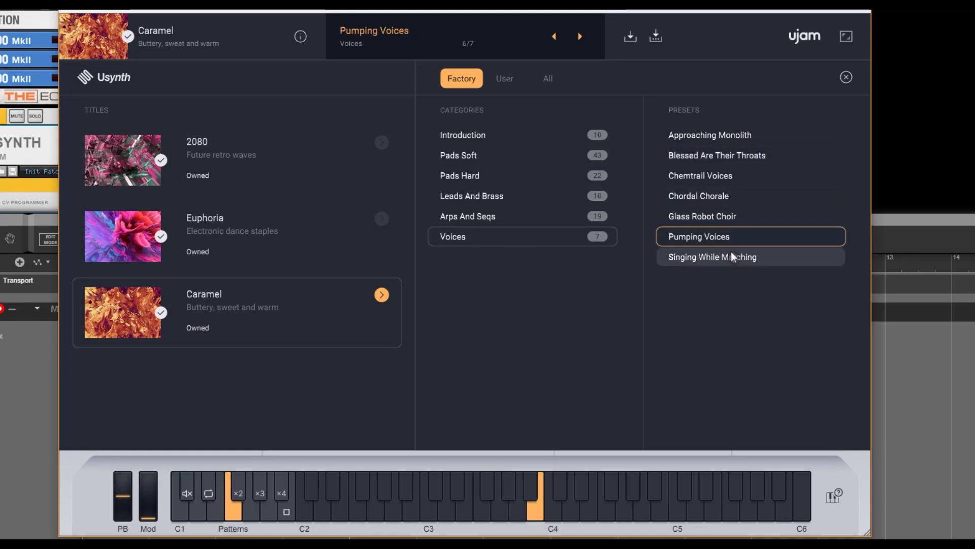
pyautogui.click(711, 213)
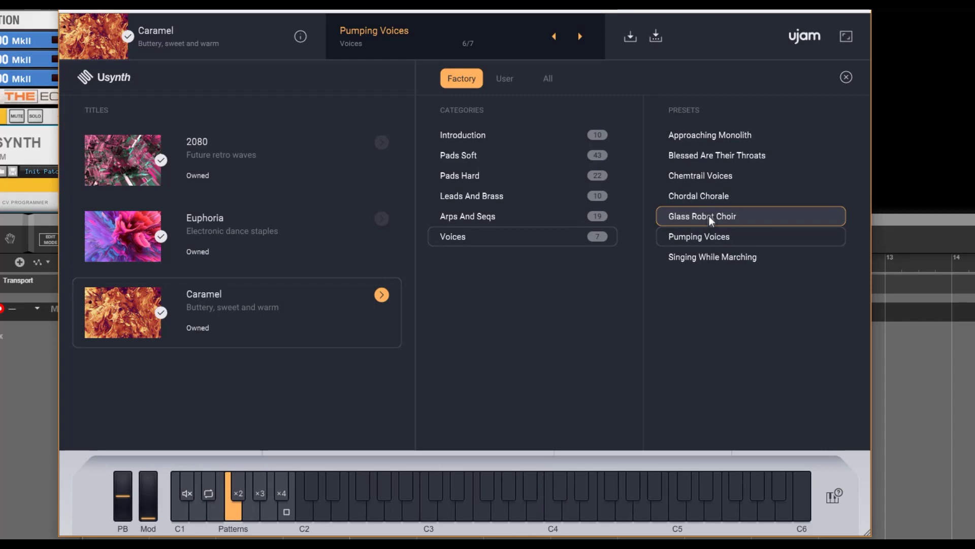
pyautogui.click(684, 257)
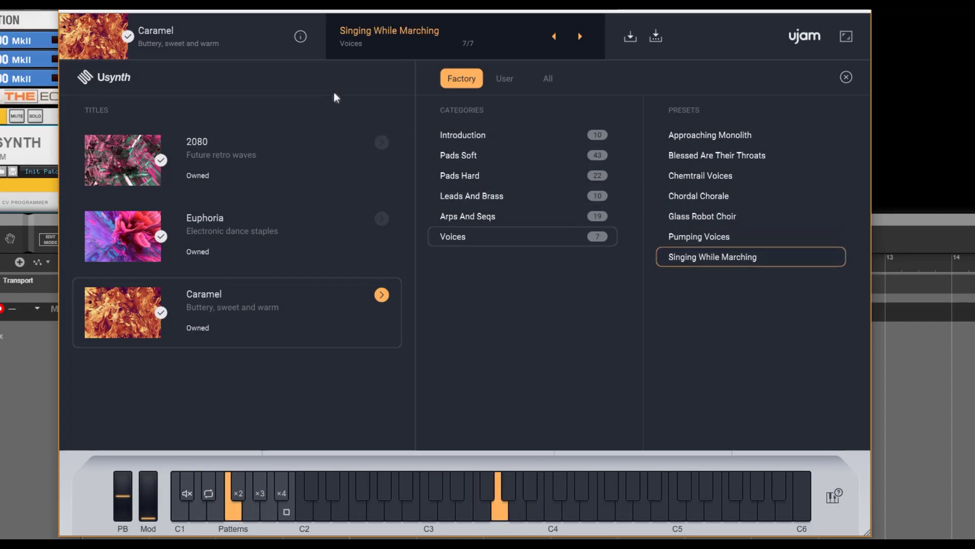
# - Close the preset browser, then shrink the Usynth window and reposition it over the rack and sequencer
pyautogui.click(846, 77)
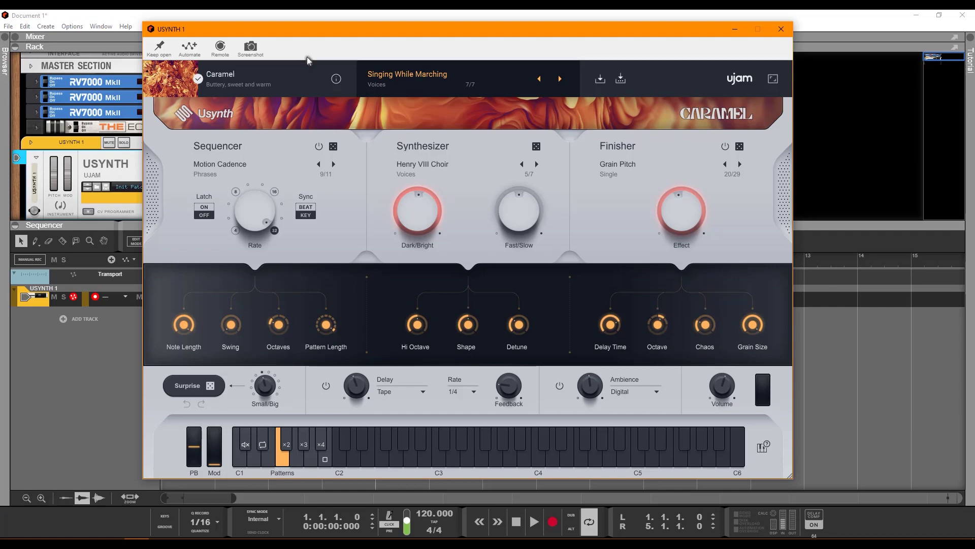
pyautogui.click(772, 78)
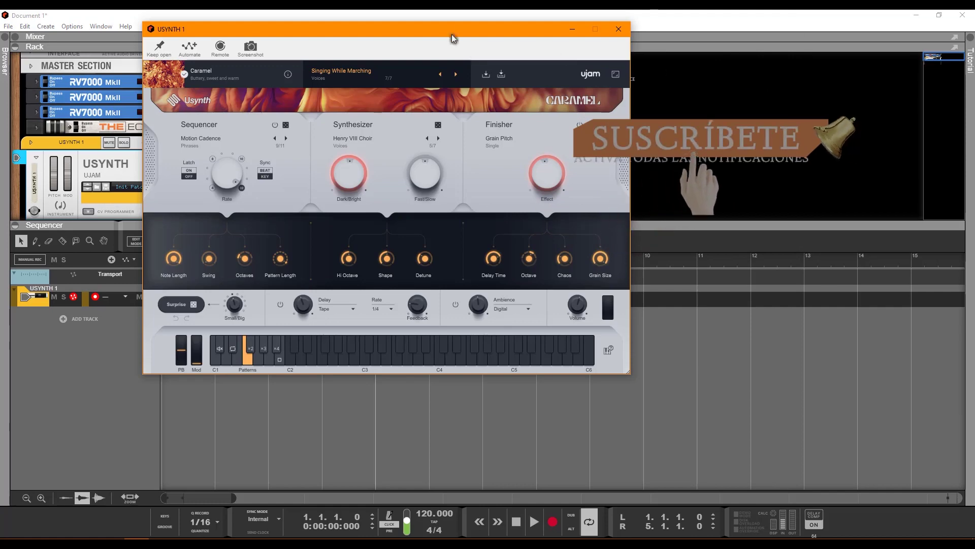
pyautogui.moveTo(454, 38); pyautogui.dragTo(414, 76)
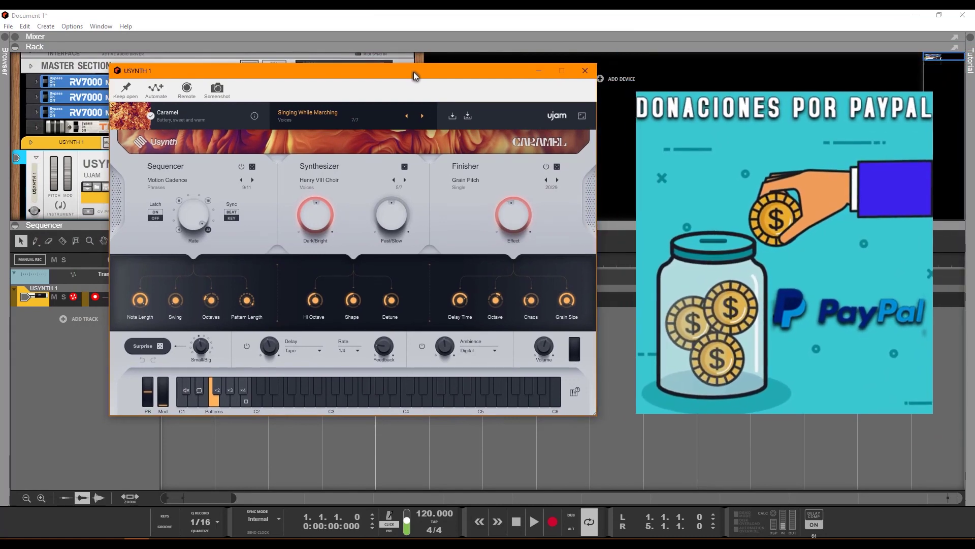